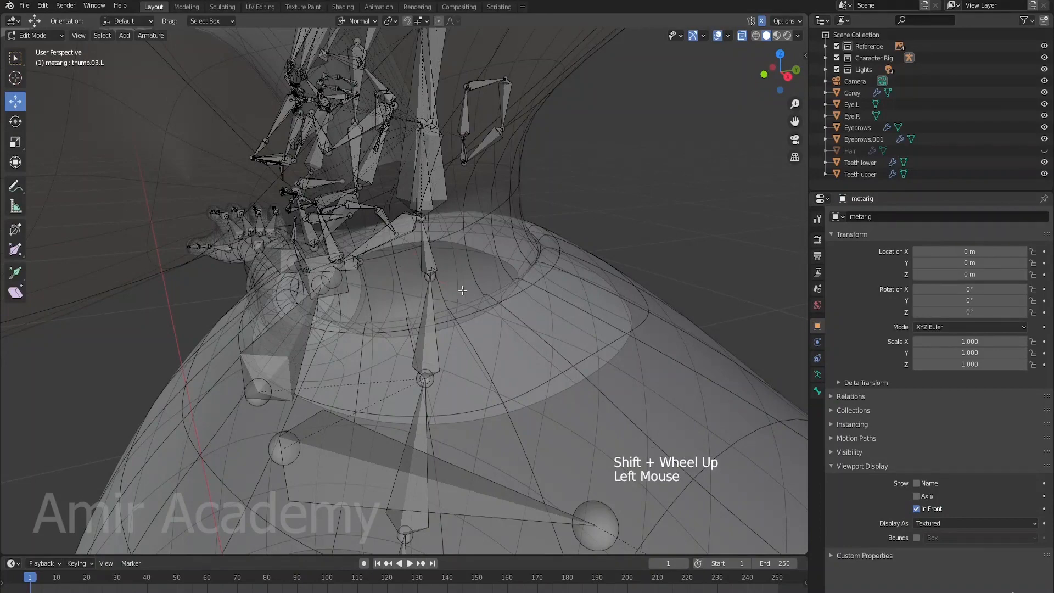
- Snap the 3D cursor to the selected joint at the base of the neck and set the transform pivot point to 3D Cursor
key("KP_3")
middle_click_drag(666, 383, 672, 390, "shift")
scroll(673, 390, "down", 4)
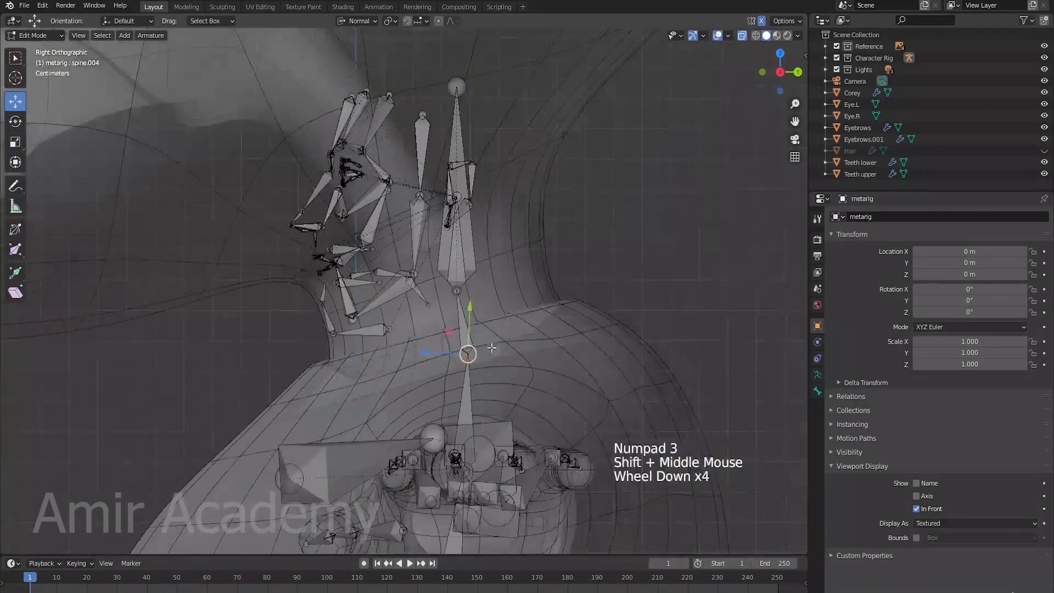
key("shift+s")
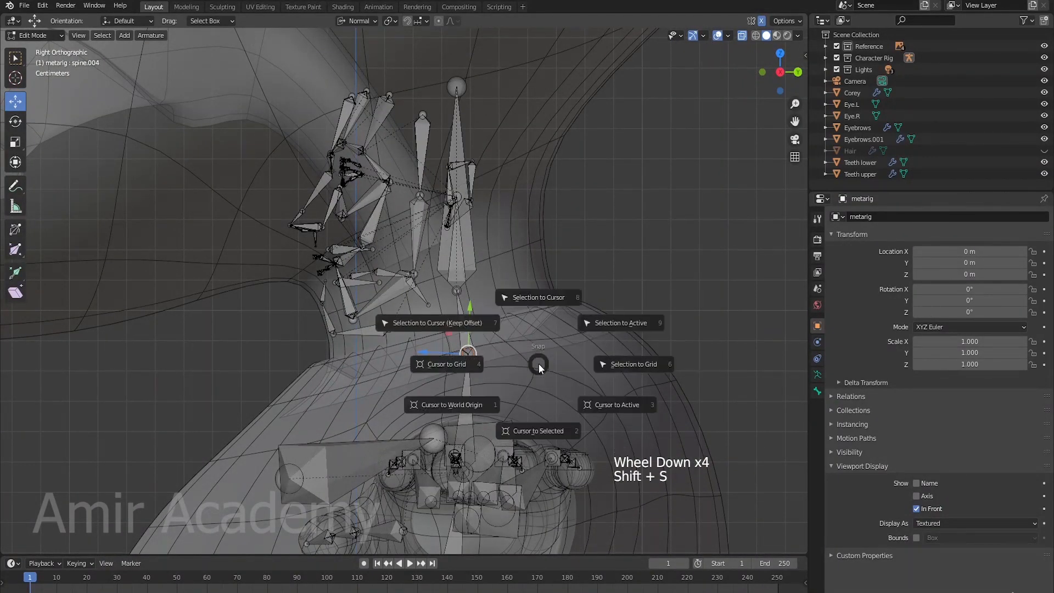
key("2")
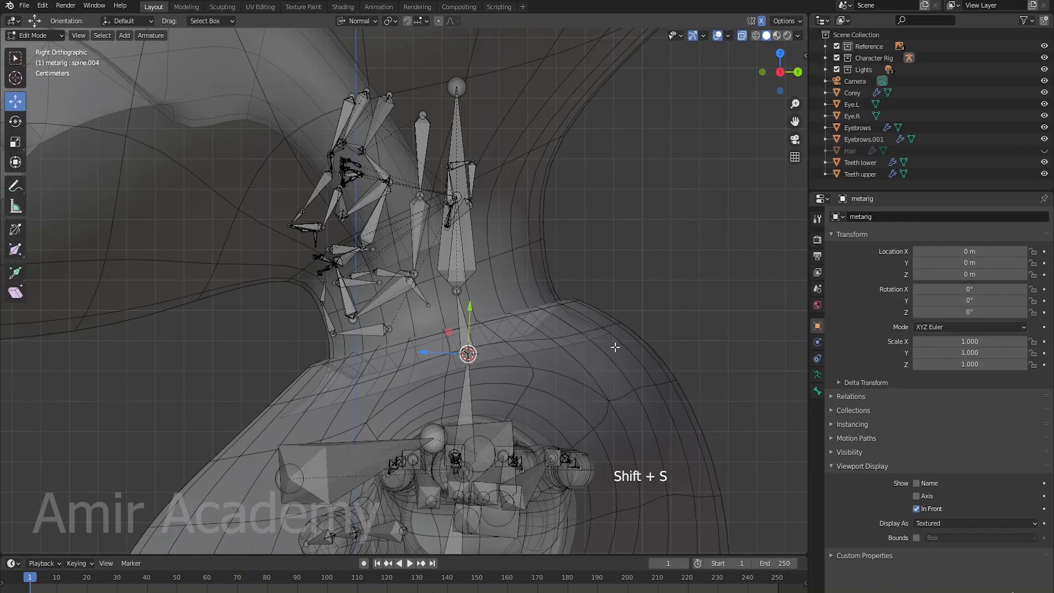
left_click(390, 21)
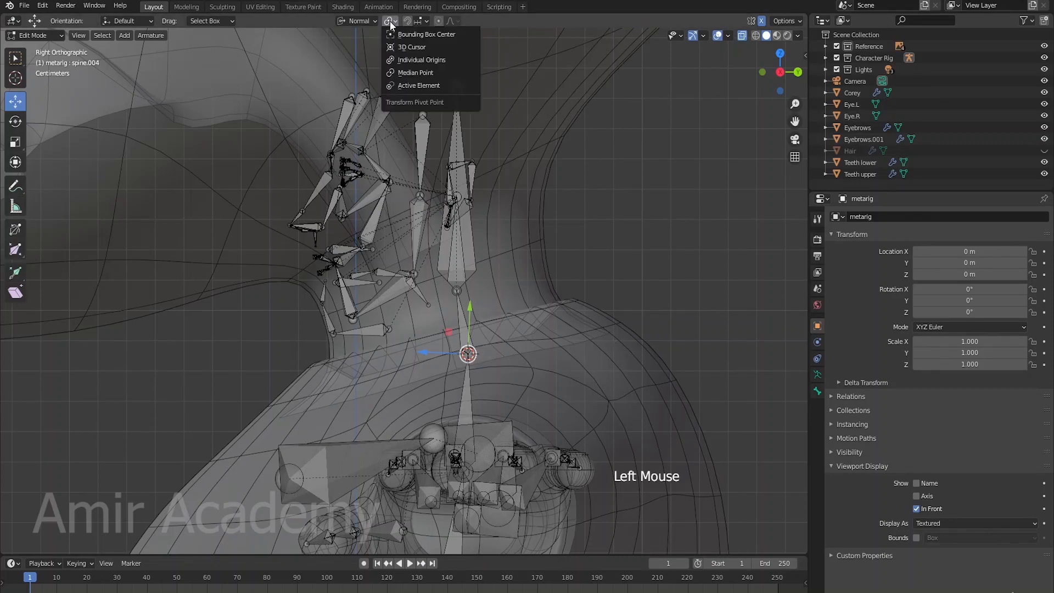
left_click(410, 48)
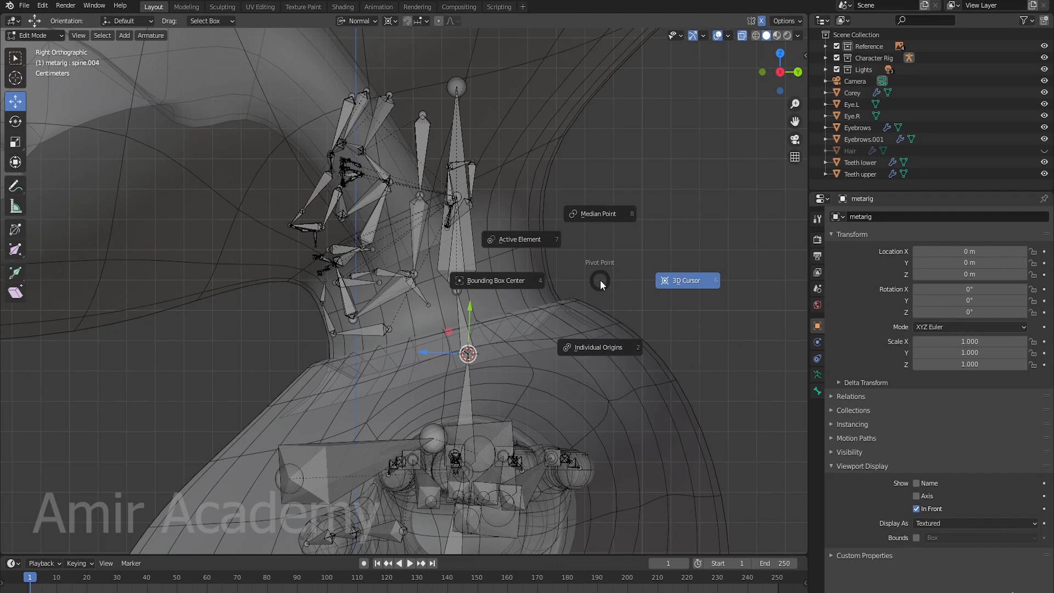
- Scale all neck, head and face bones up from the 3D cursor to fit the character's head, with the transform orientation set to Global
scroll(690, 181, "down", 3)
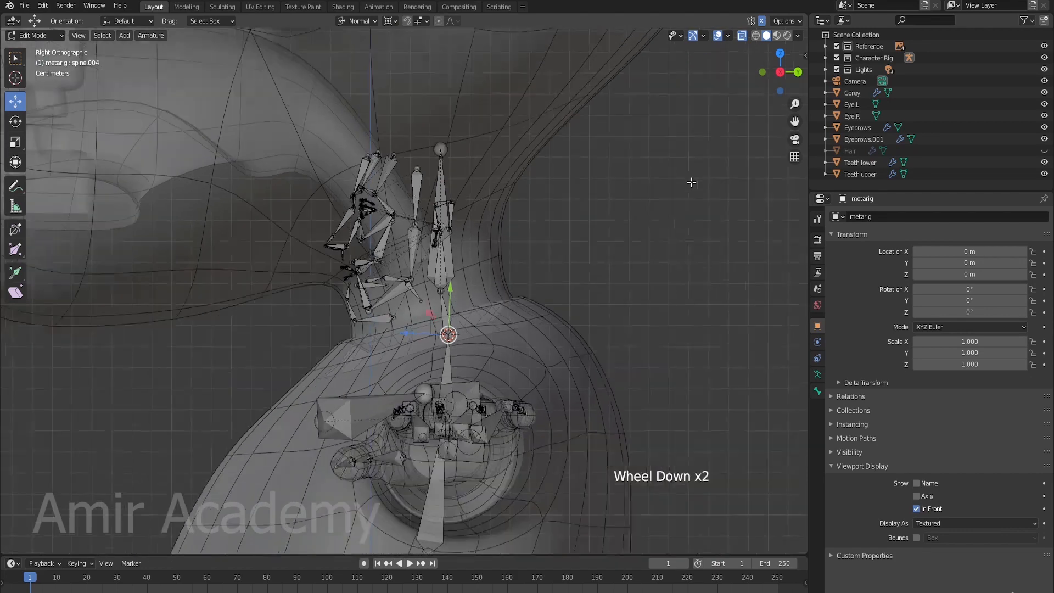
key("b")
left_click_drag(250, 150, 576, 349)
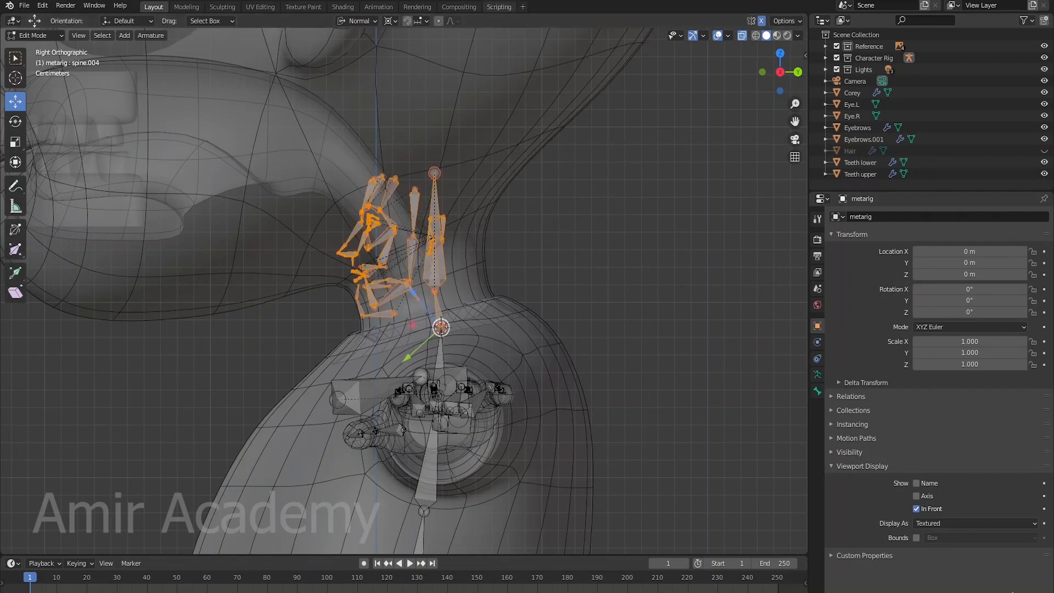
left_click(355, 21)
left_click(328, 58)
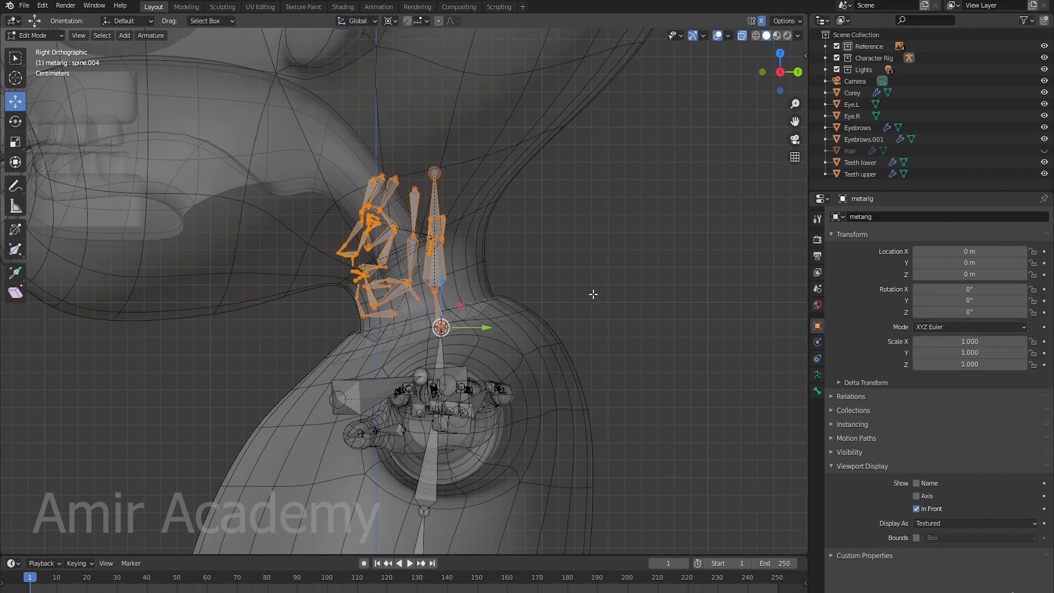
scroll(593, 294, "down", 5)
middle_click_drag(593, 295, 574, 327, "shift")
scroll(579, 269, "down", 1)
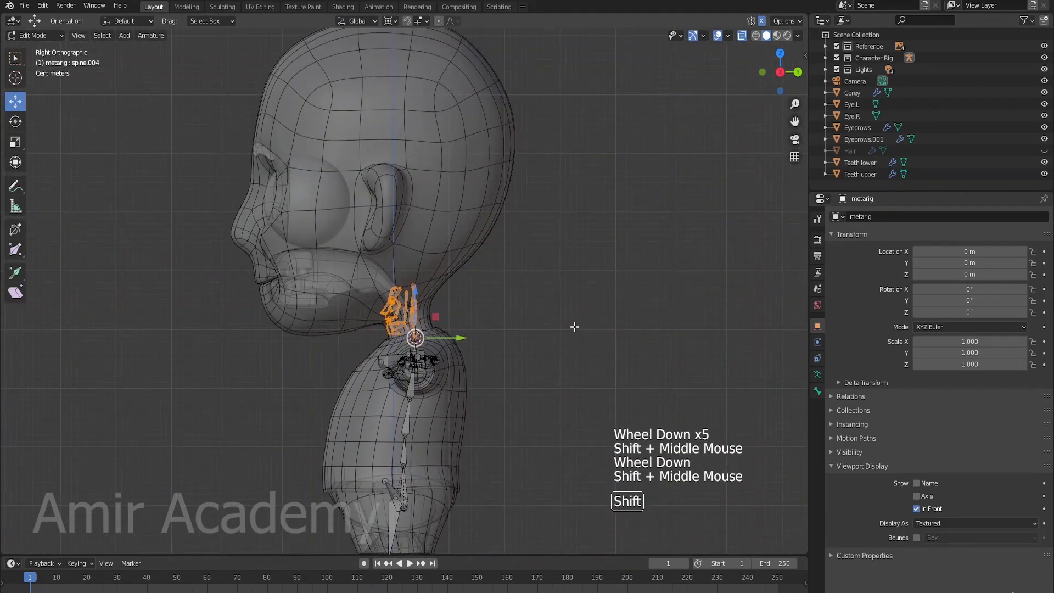
key("s")
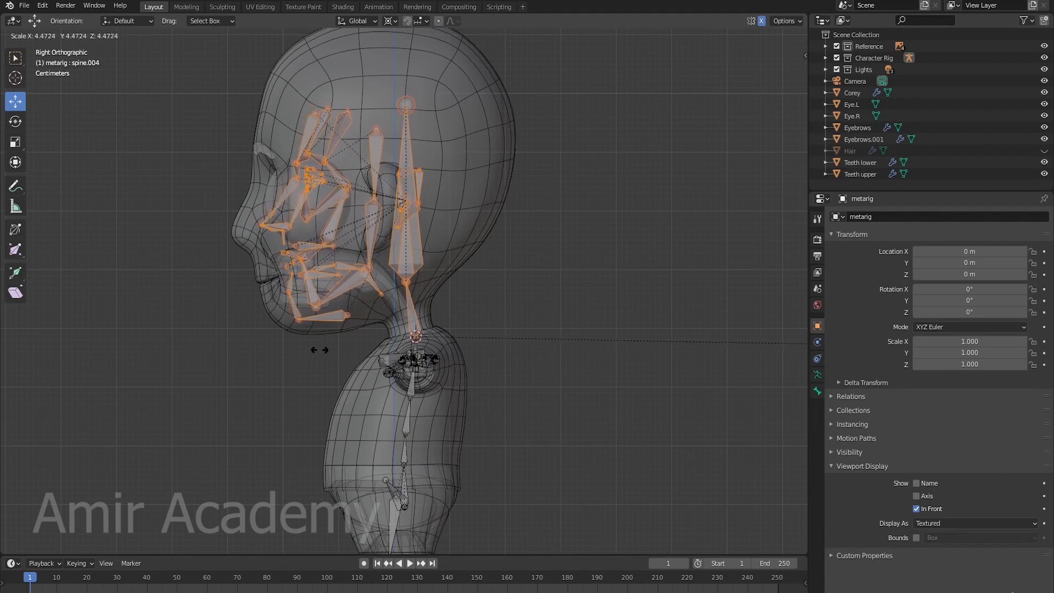
left_click(375, 349)
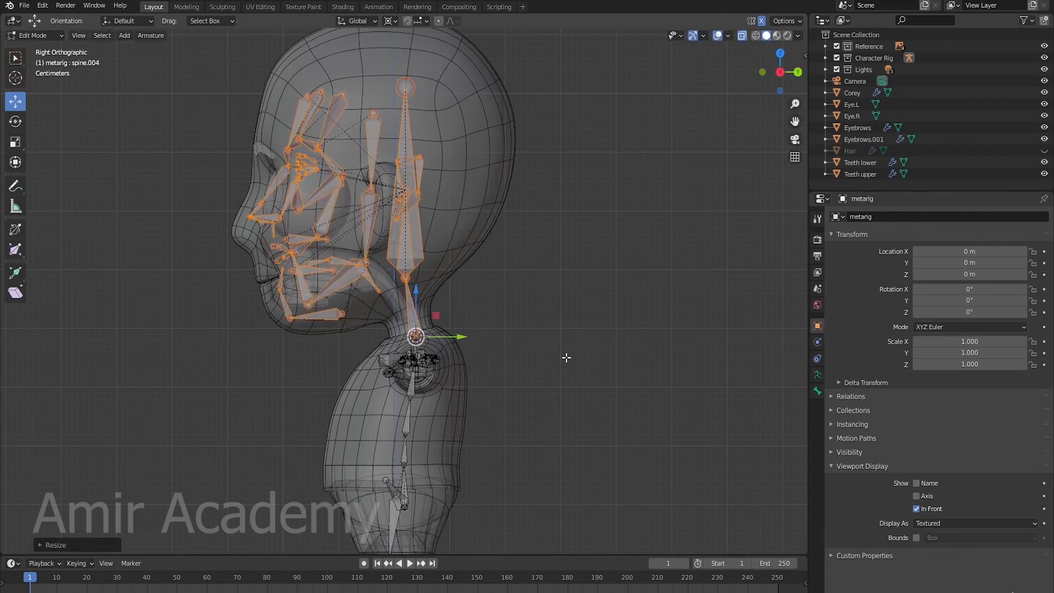
- Set the transform pivot point to Median Point and deselect all bones
key("period")
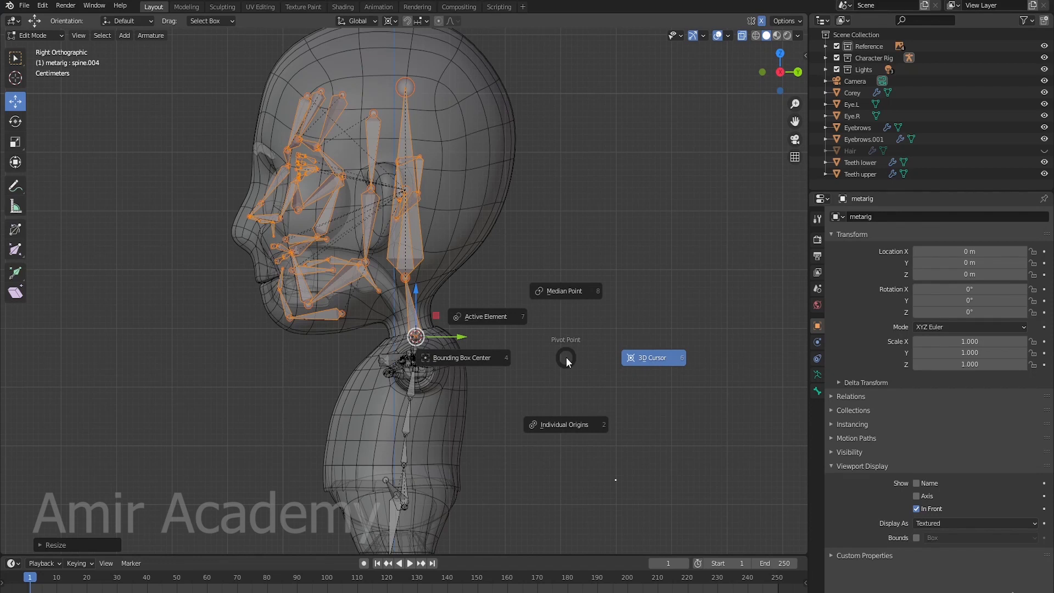
left_click(568, 291)
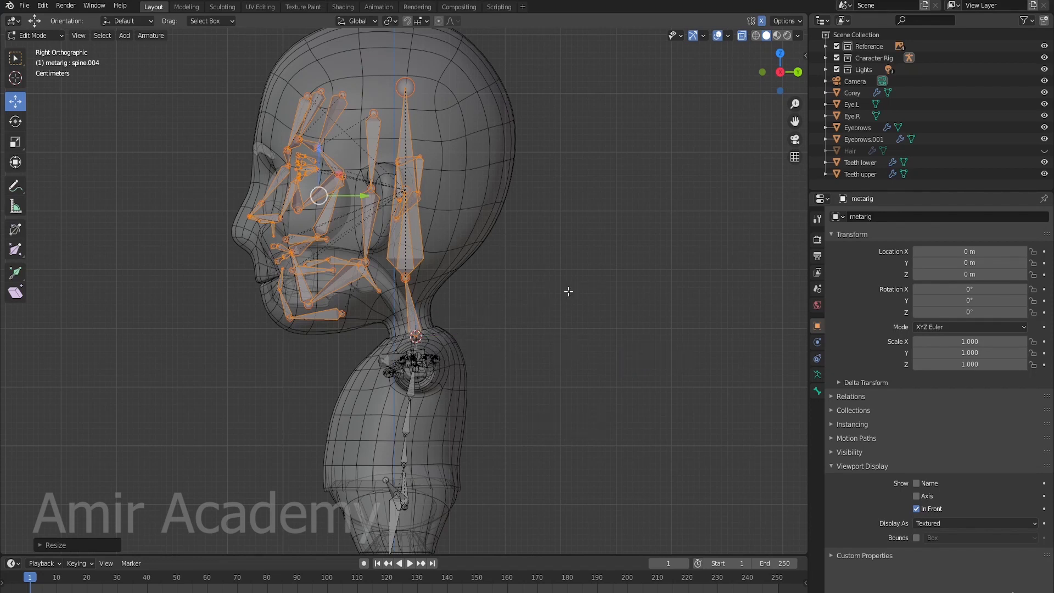
key("alt+a")
middle_click_drag(500, 238, 536, 245, "shift")
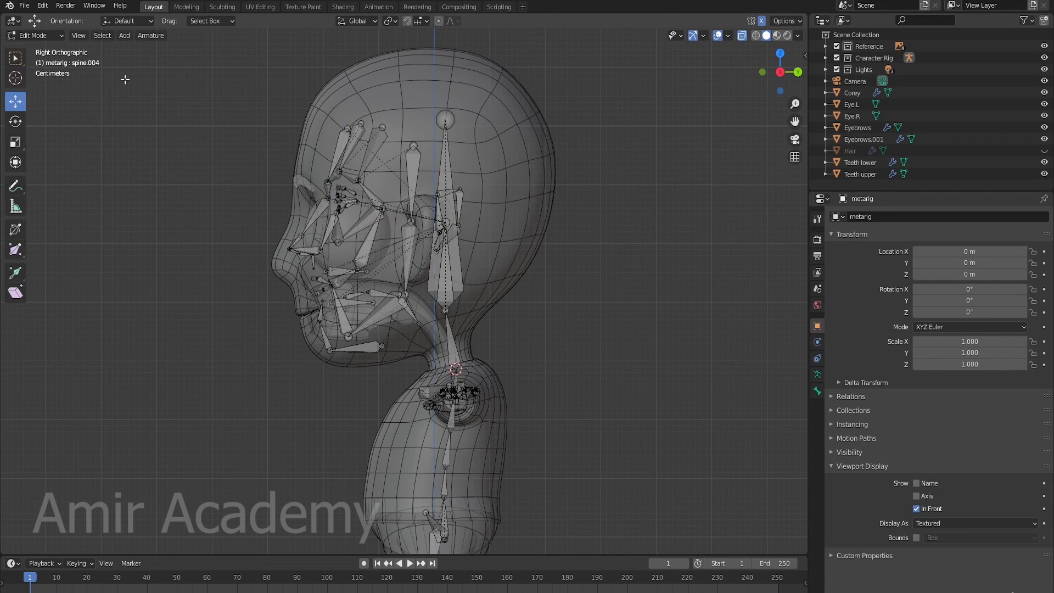
- Lasso-select the facial bones in front of the head bone and move them about 0.04 m forward and 0.03 m down
left_click(15, 57)
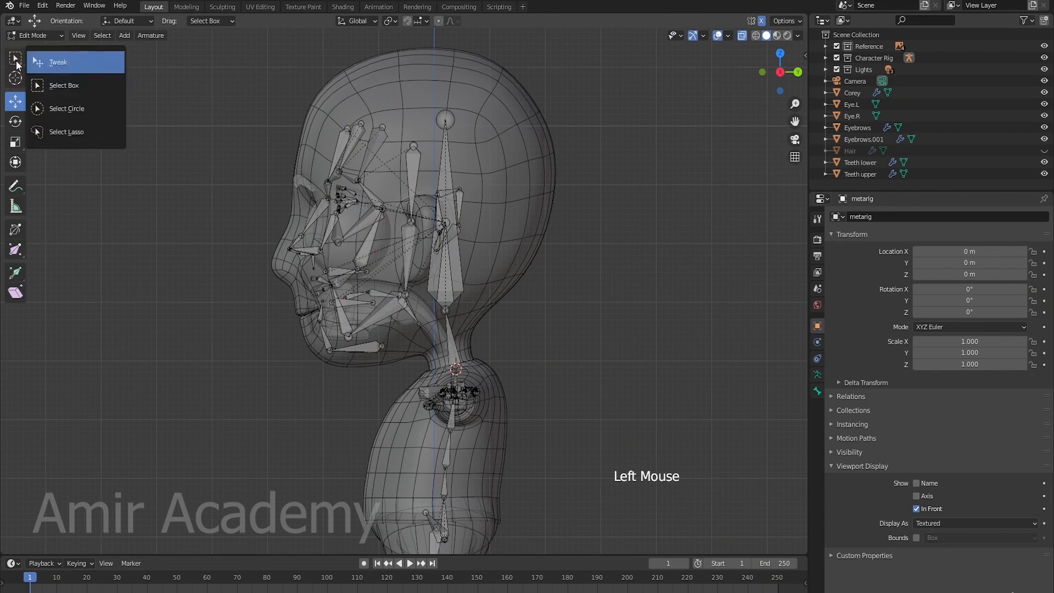
left_click(76, 131)
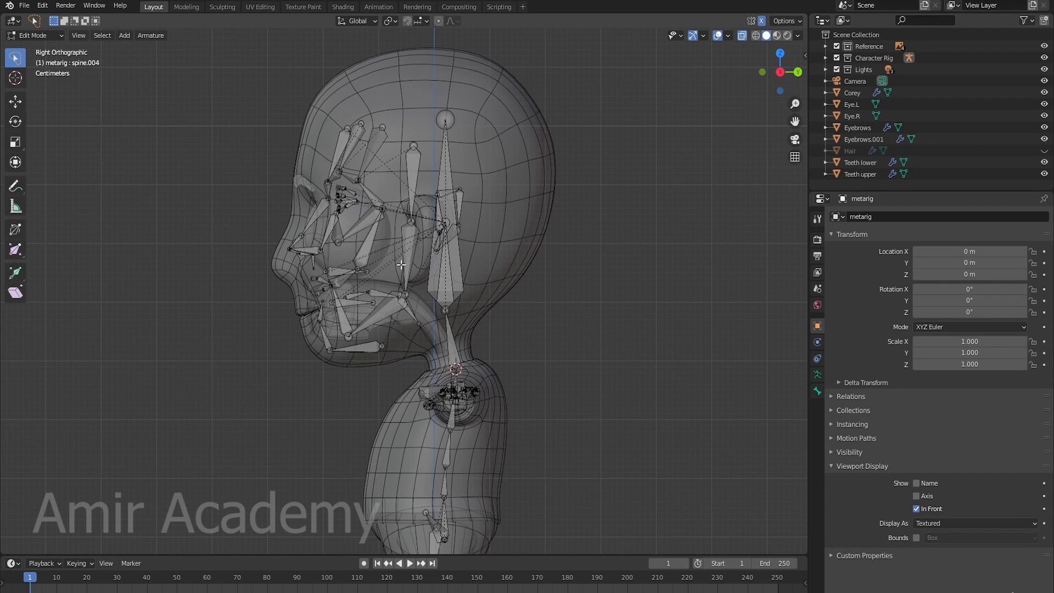
mouse_move(422, 298)
left_mouse_down()
mouse_move(428, 330)
mouse_move(402, 359)
mouse_move(298, 360)
mouse_move(250, 182)
mouse_move(294, 104)
mouse_move(363, 93)
mouse_move(428, 140)
left_mouse_up()
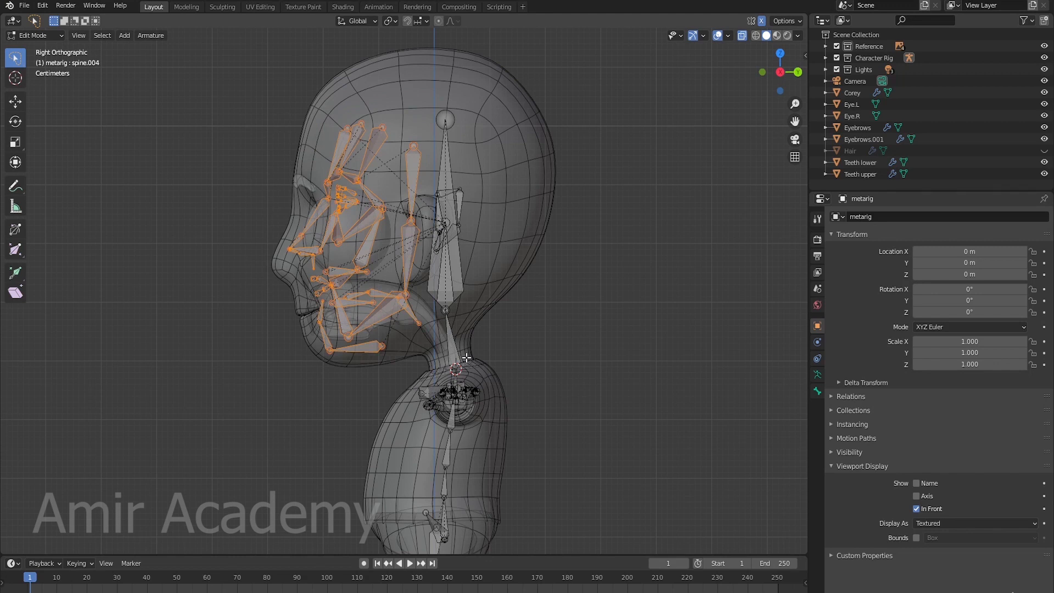
scroll(466, 358, "up", 2)
middle_click_drag(487, 325, 542, 327, "shift")
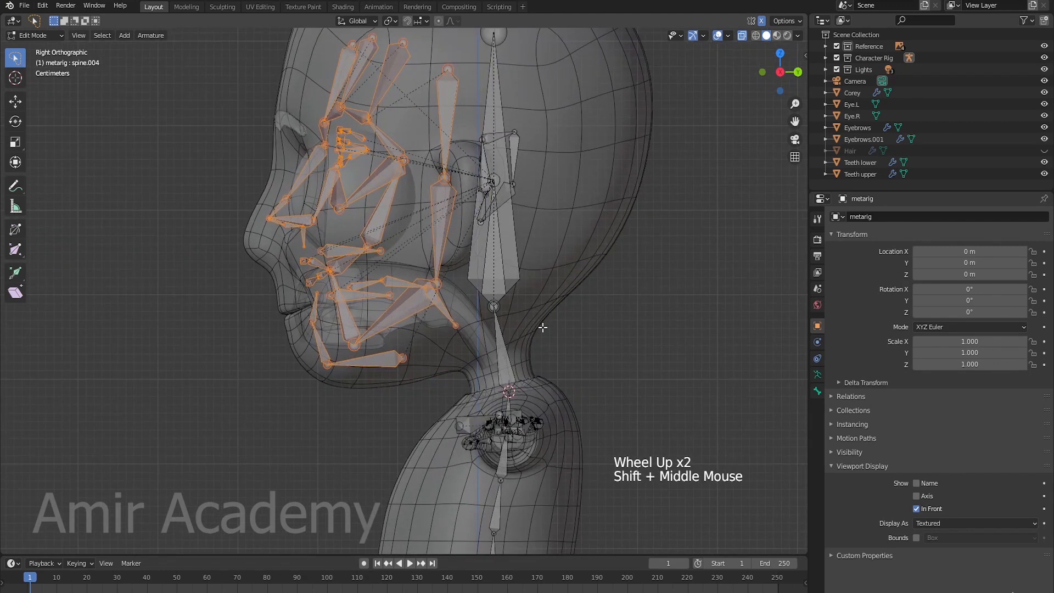
key("g")
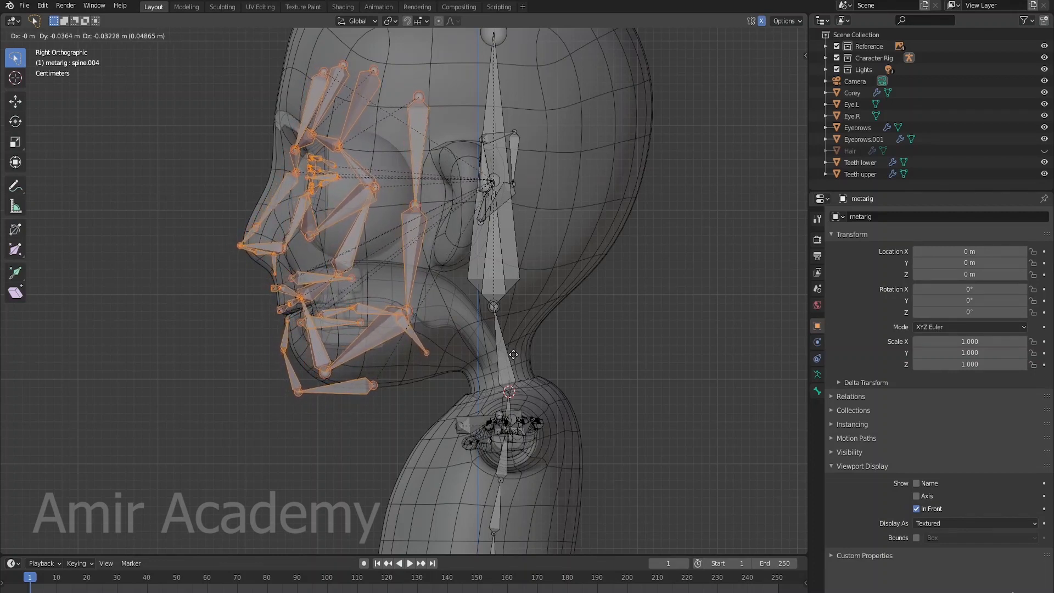
left_click(512, 355)
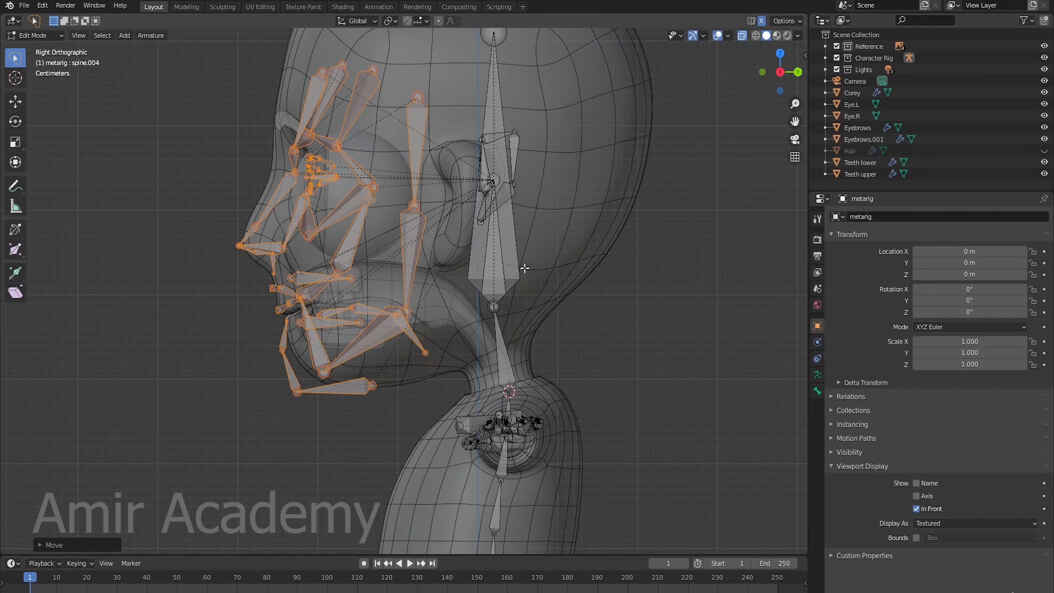
- Lower the joint between the neck and head bones straight down along the Z axis with the Move tool
middle_click_drag(588, 306, 537, 306, "shift")
scroll(537, 306, "up", 1)
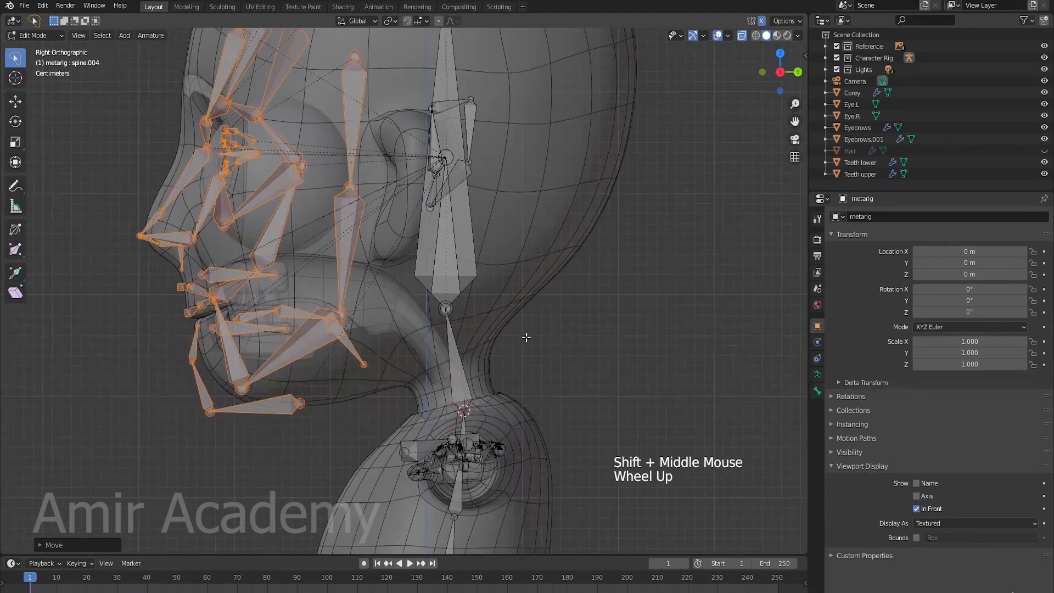
left_click(455, 312)
scroll(456, 313, "up", 3)
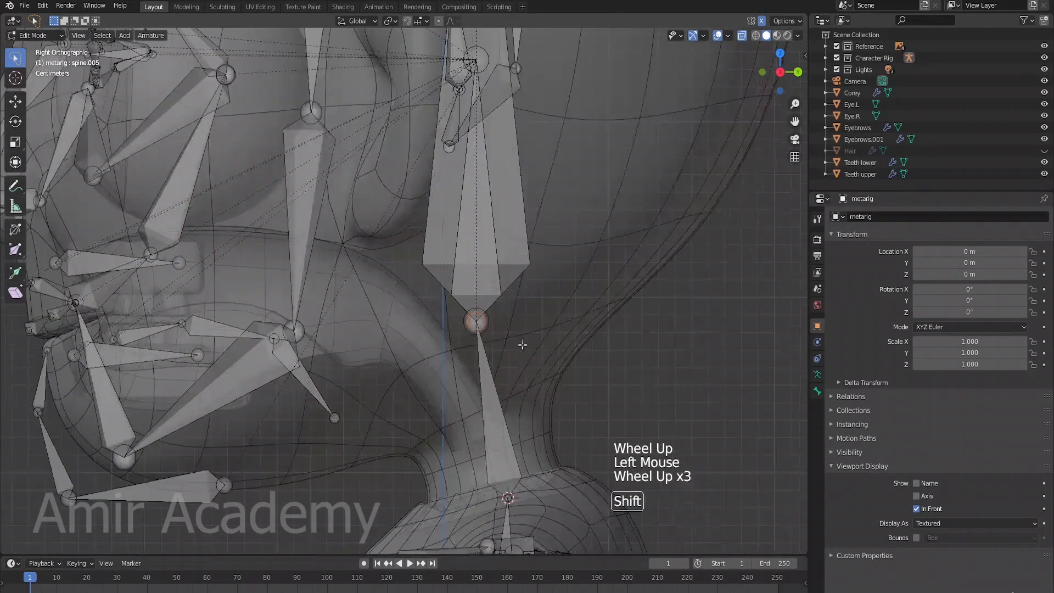
left_click(553, 338, "shift")
scroll(553, 338, "down", 3)
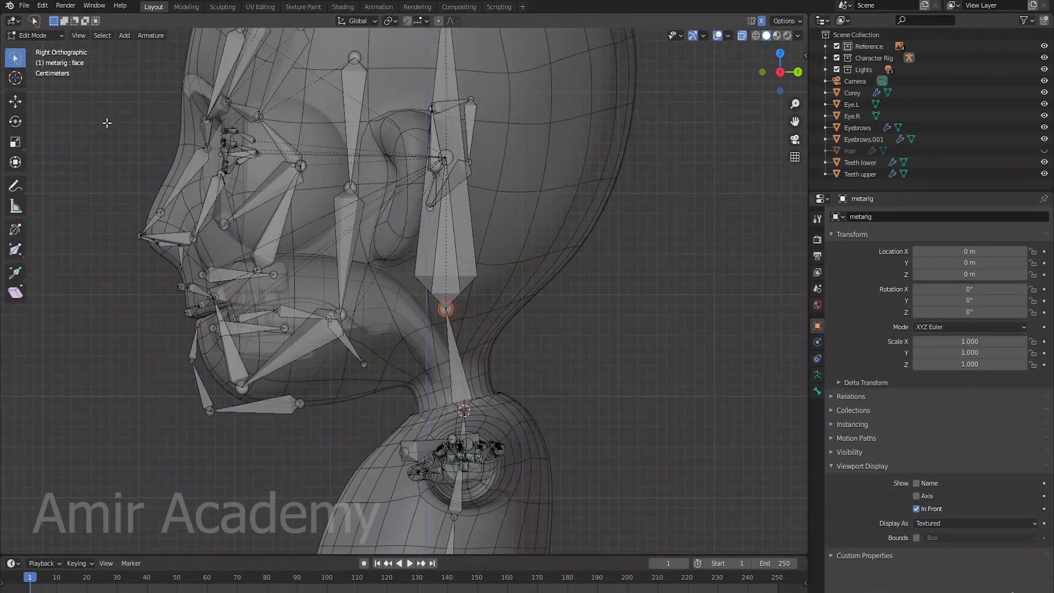
left_click(21, 97)
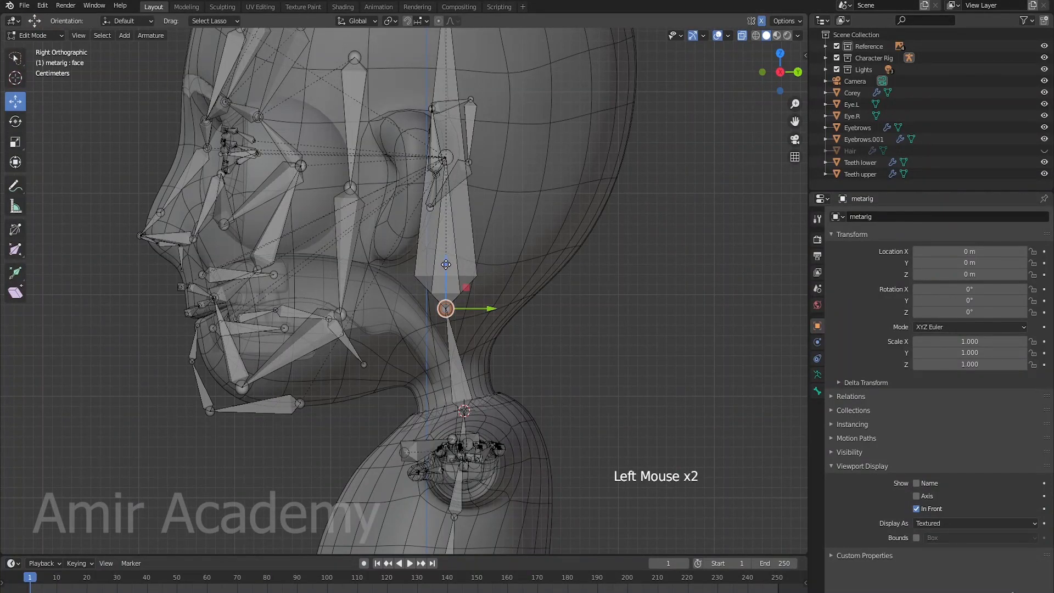
left_click_drag(446, 265, 459, 299)
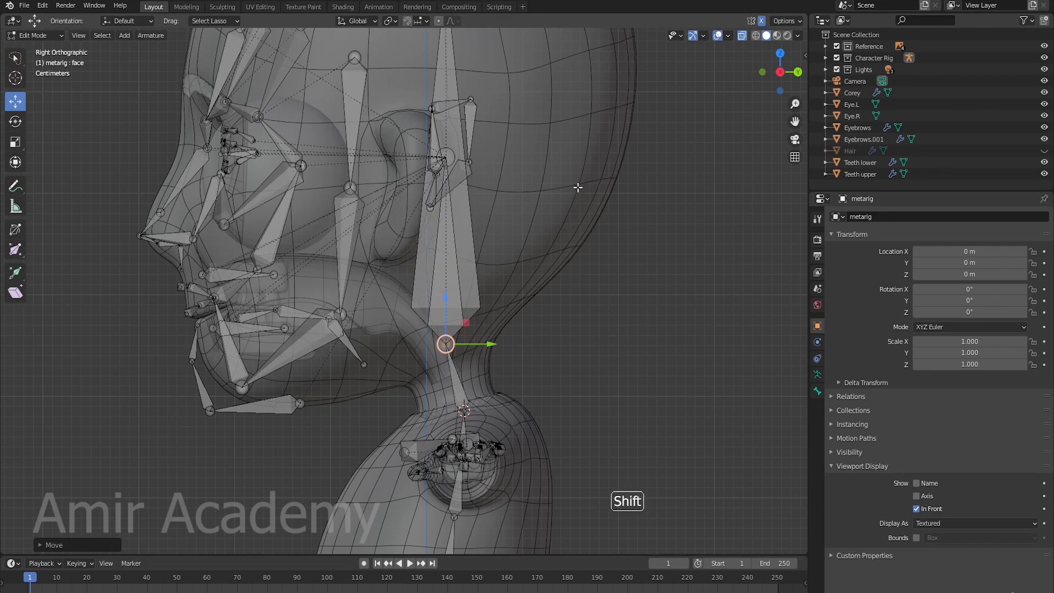
- Raise the tip of the head bone along the Z axis to the crown of the head
middle_click_drag(578, 187, 601, 317, "shift")
left_click(469, 110)
scroll(546, 160, "down", 2)
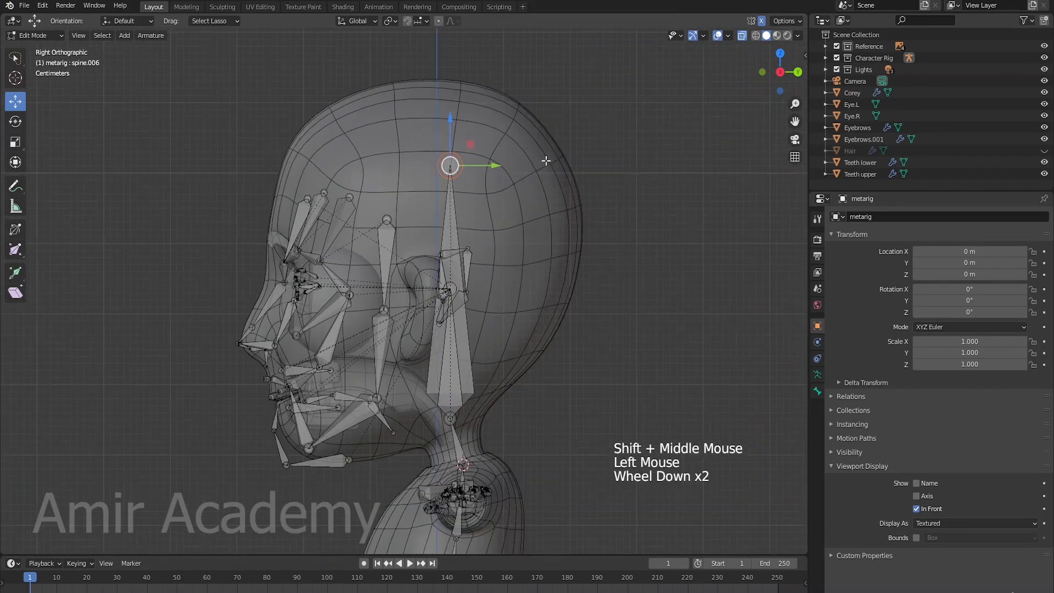
middle_click_drag(546, 161, 535, 164, "shift")
left_click_drag(439, 169, 440, 87)
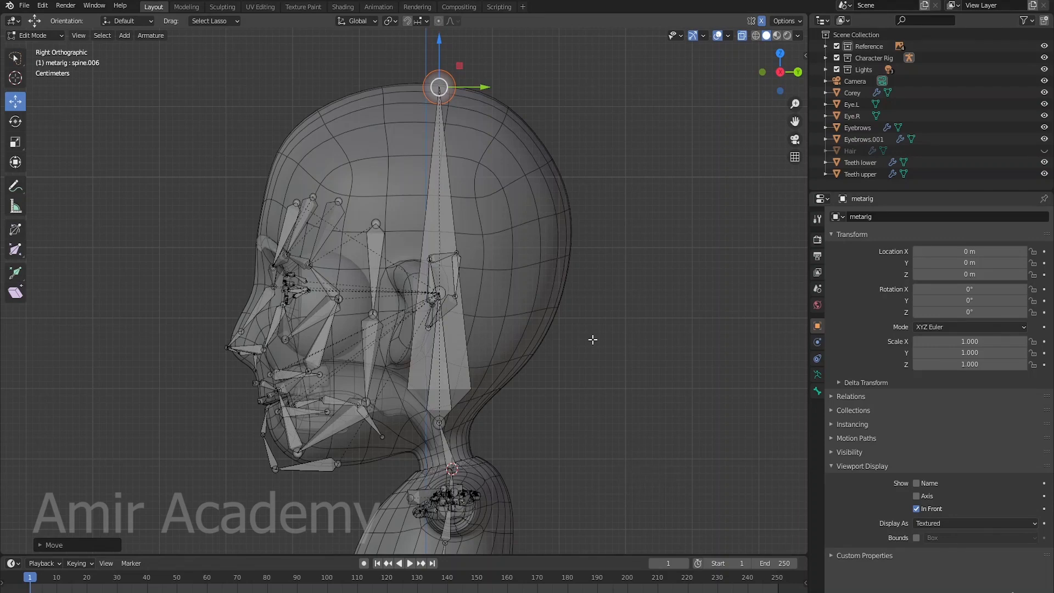
- Show the face bones and ears in front view
key("KP_1")
scroll(483, 385, "up", 4)
middle_click_drag(482, 385, 489, 287, "shift")
scroll(488, 287, "down", 3)
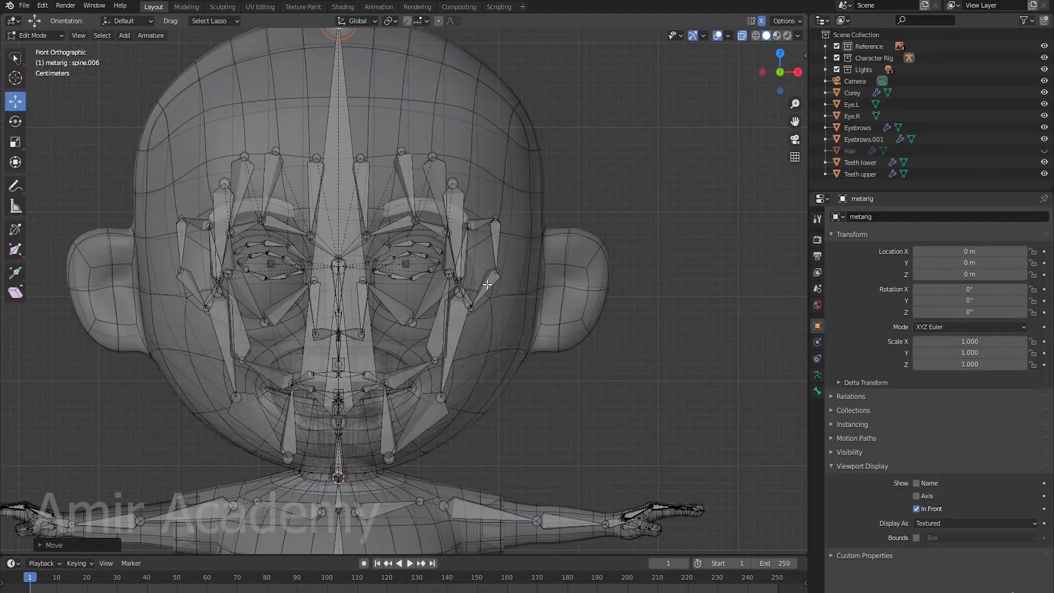
key("l")
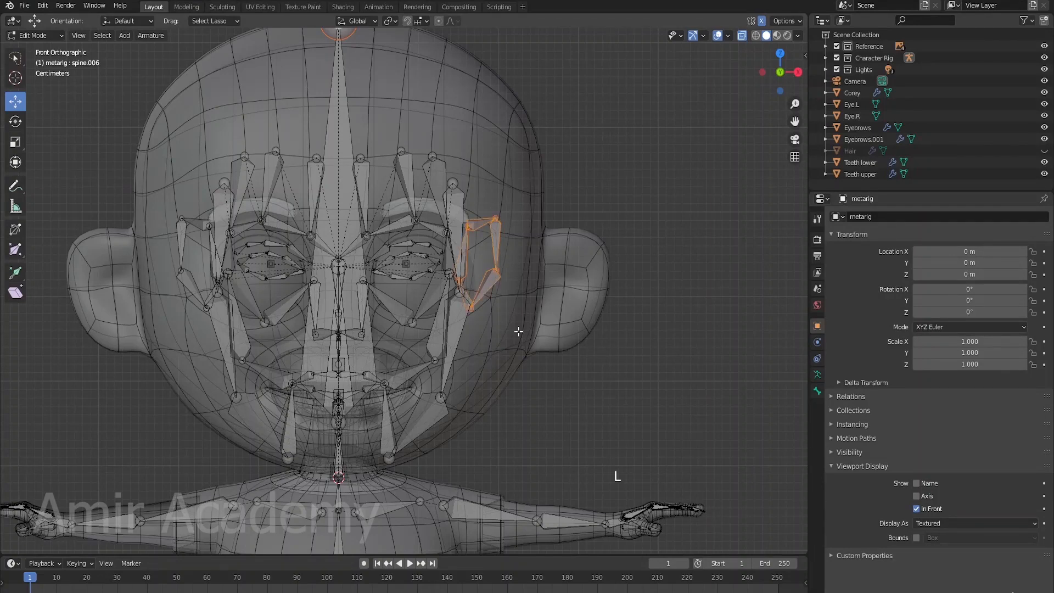
key("g")
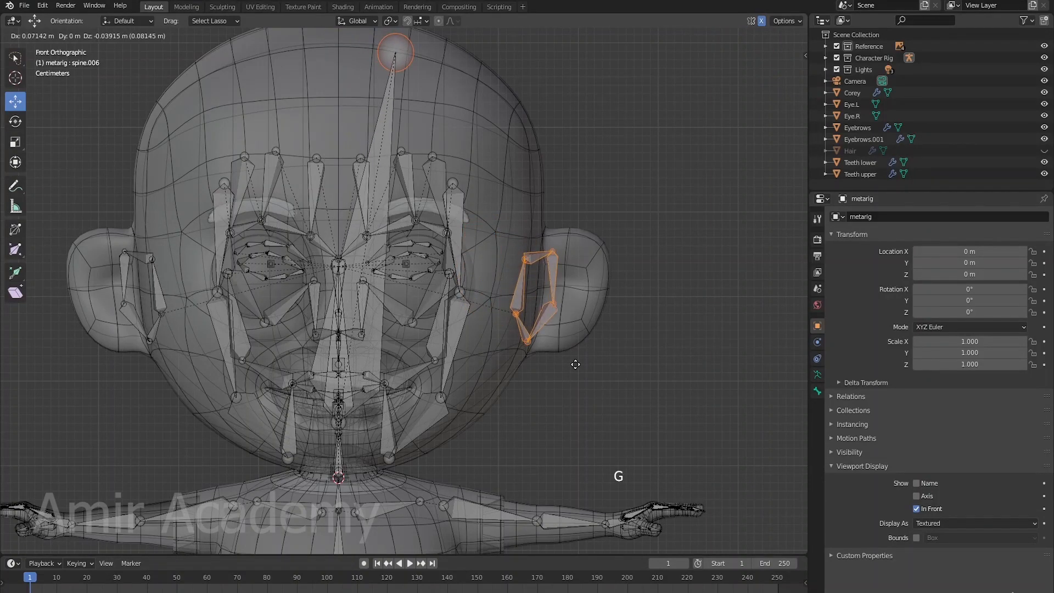
right_click(575, 364)
- With nothing else selected, move the character's linked left ear bones about 0.11 m outward and 0.04 m down onto the ear
middle_click_drag(555, 226, 576, 296, "shift")
key("alt+a")
key("l")
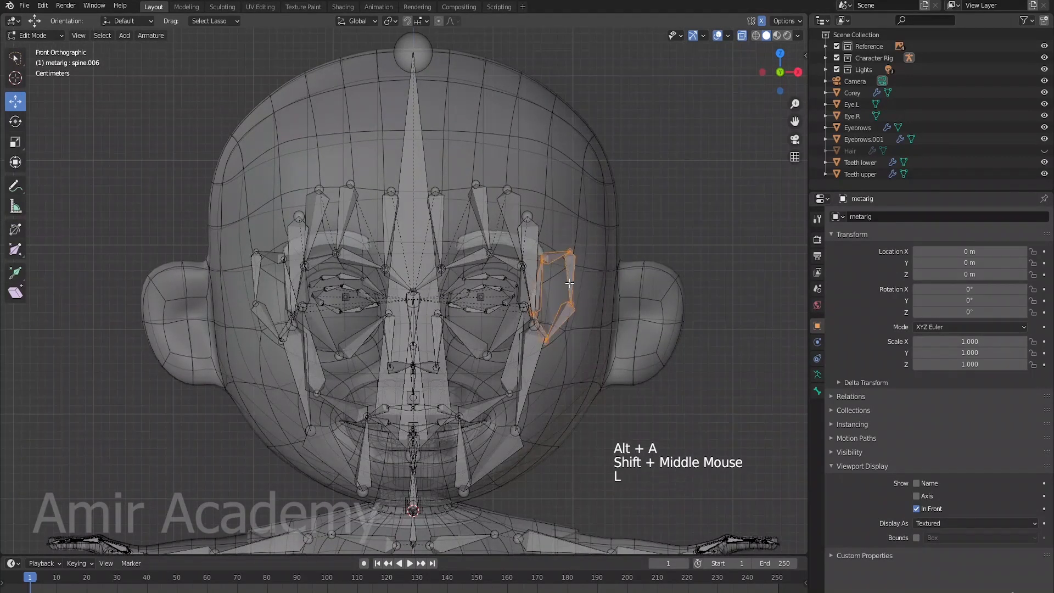
key("g")
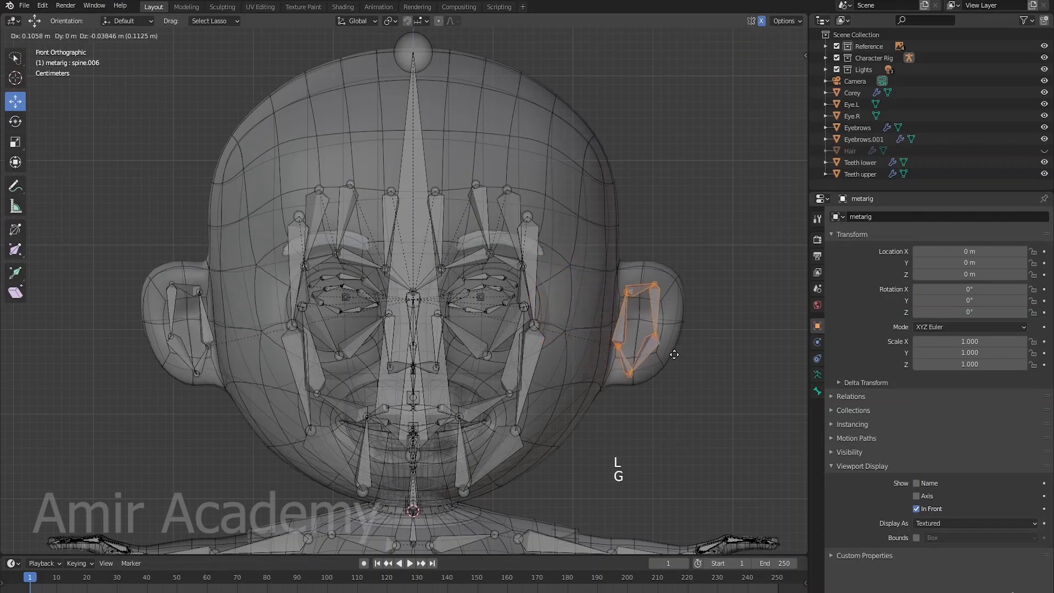
left_click(676, 354)
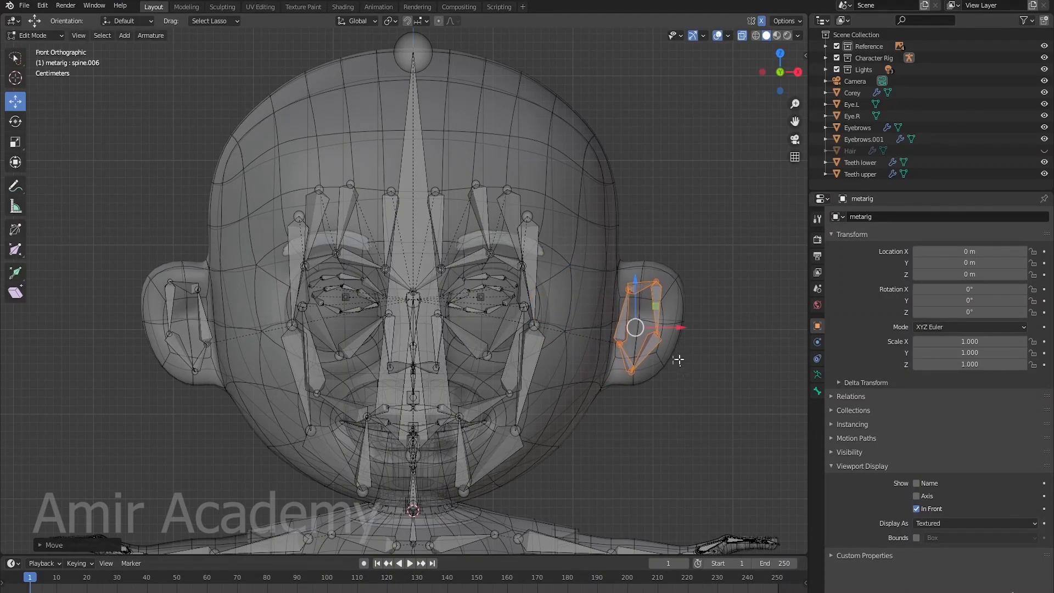
- Scale the left ear bones up slightly to fit the ear and shift them a little outward along X
key("s")
left_click(706, 409)
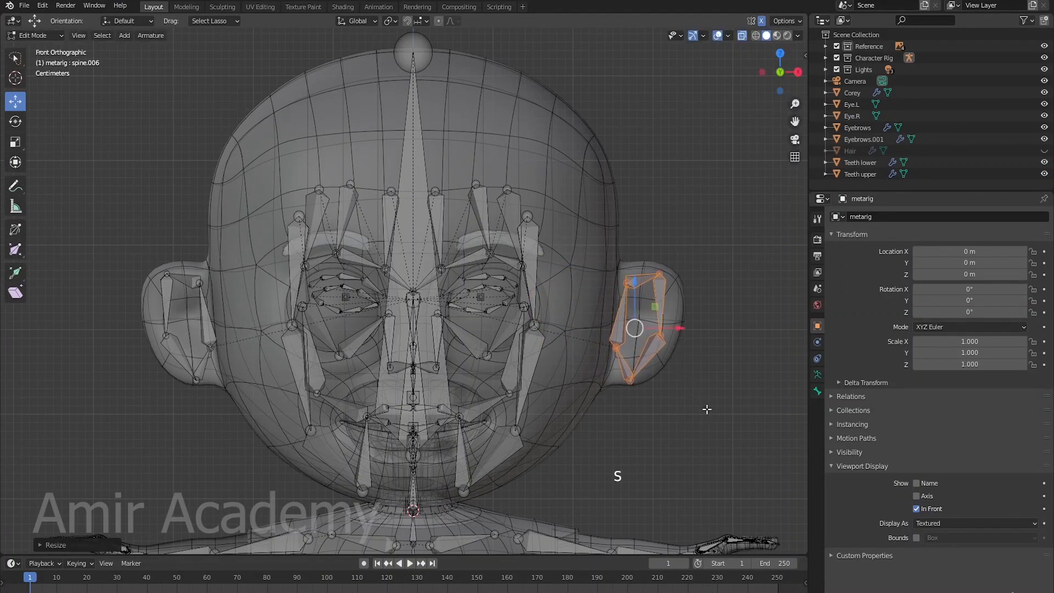
left_click_drag(674, 328, 681, 328)
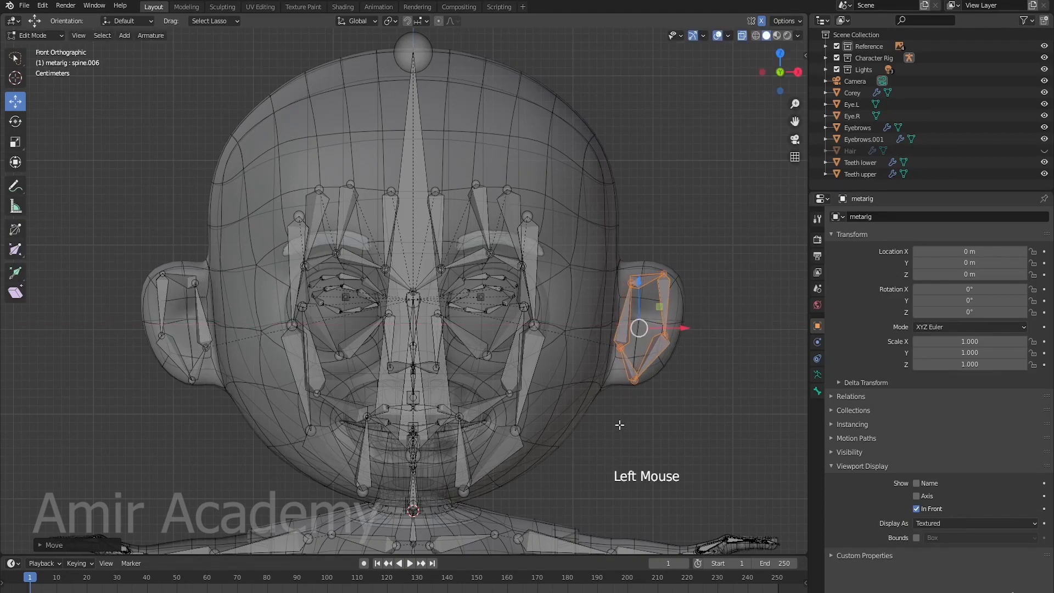
- In front view, select only the left-side face bones, leaving the head bone and the central face bone unselected
middle_click_drag(620, 425, 620, 383, "shift")
key("alt+a")
key("b")
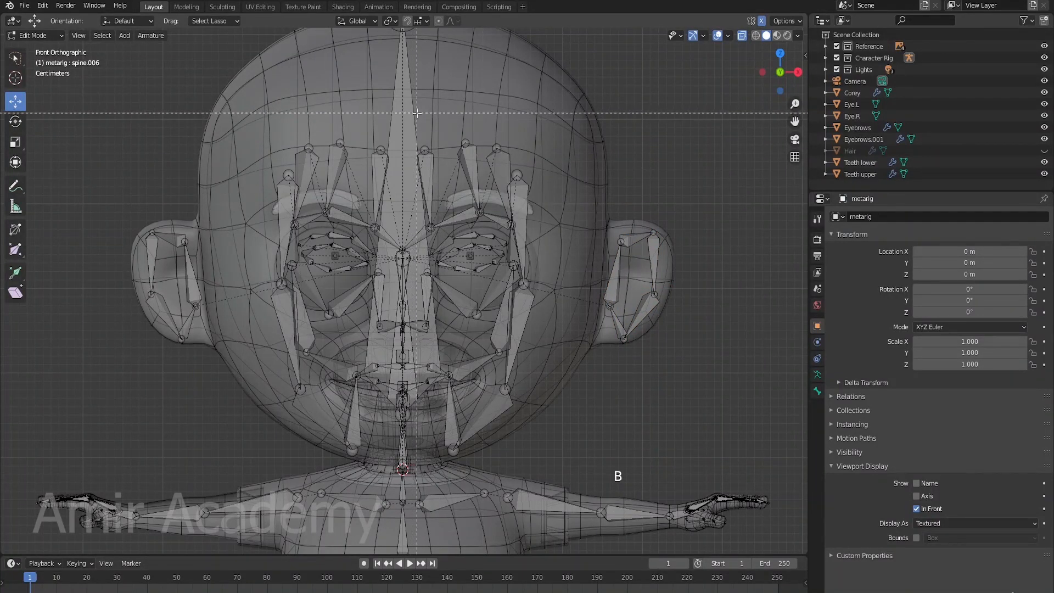
left_click_drag(417, 113, 579, 496)
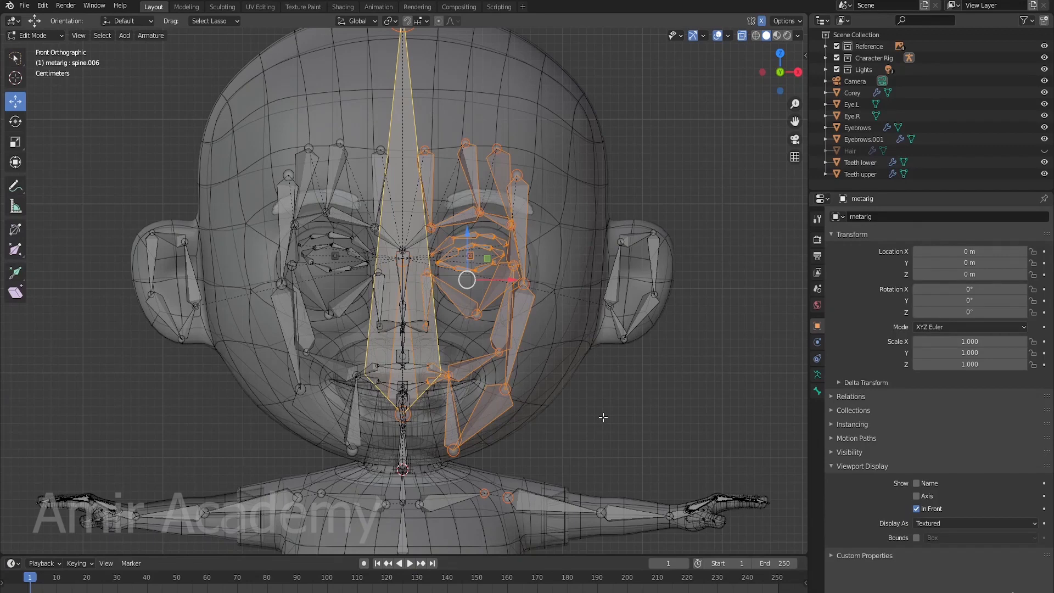
key("KP_3")
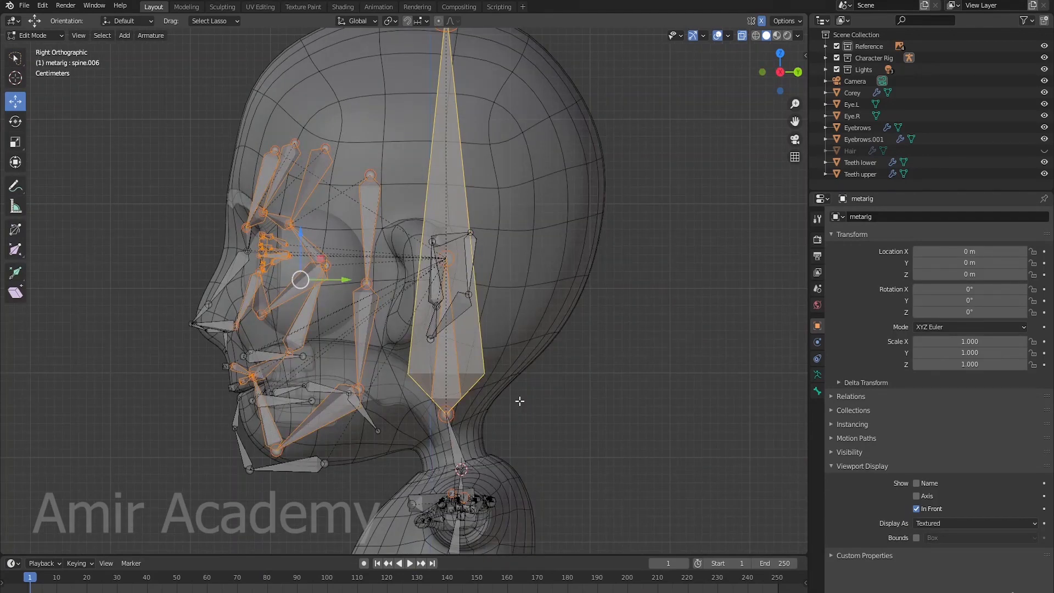
left_click(457, 358, "shift")
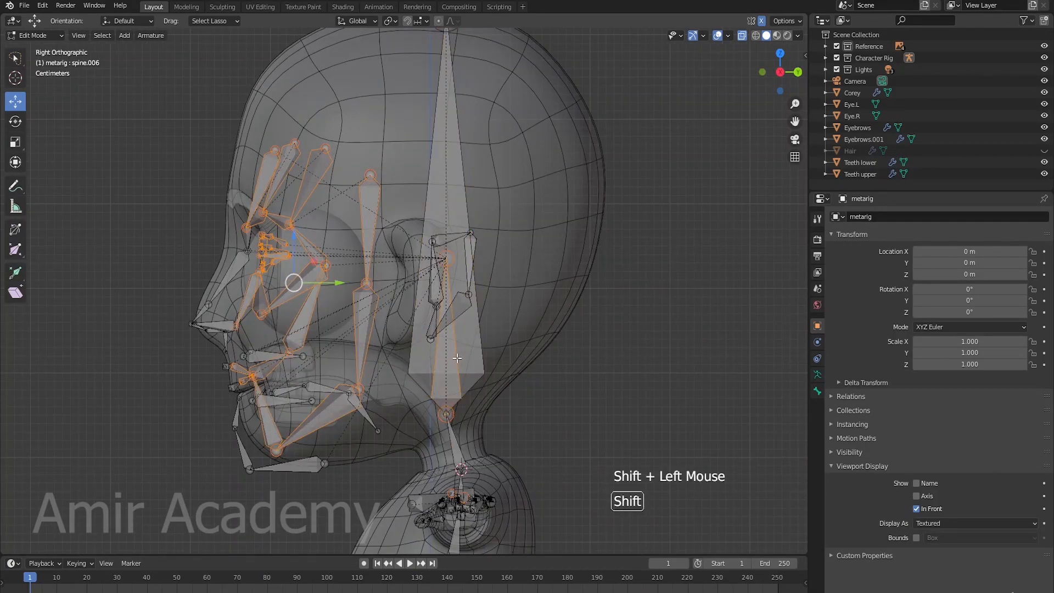
left_click(456, 358, "shift")
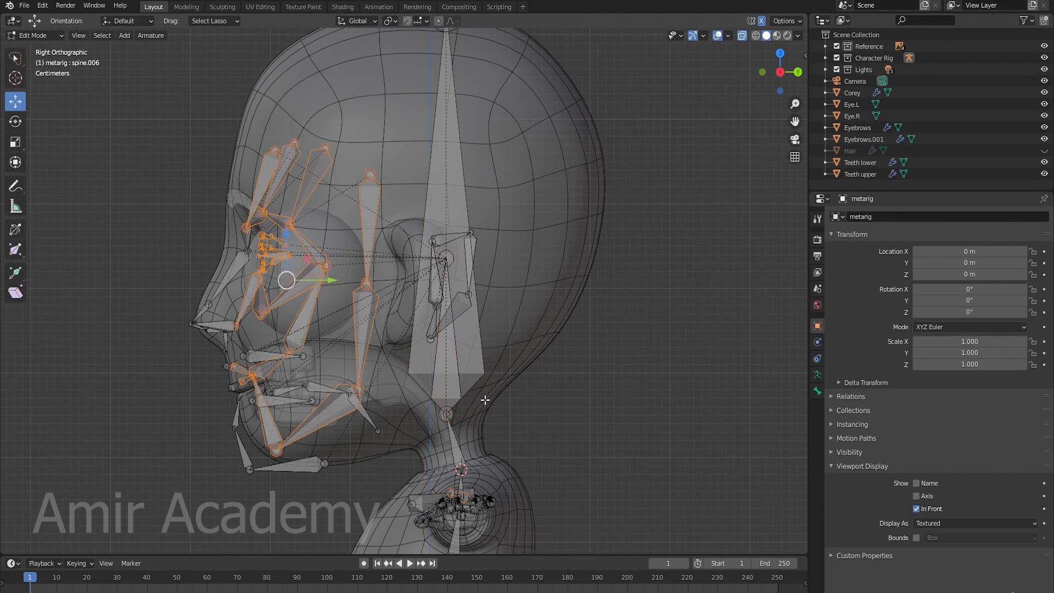
- Move the selected left face bones slightly outward along the X axis in front view
scroll(465, 402, "down", 3)
key("KP_1")
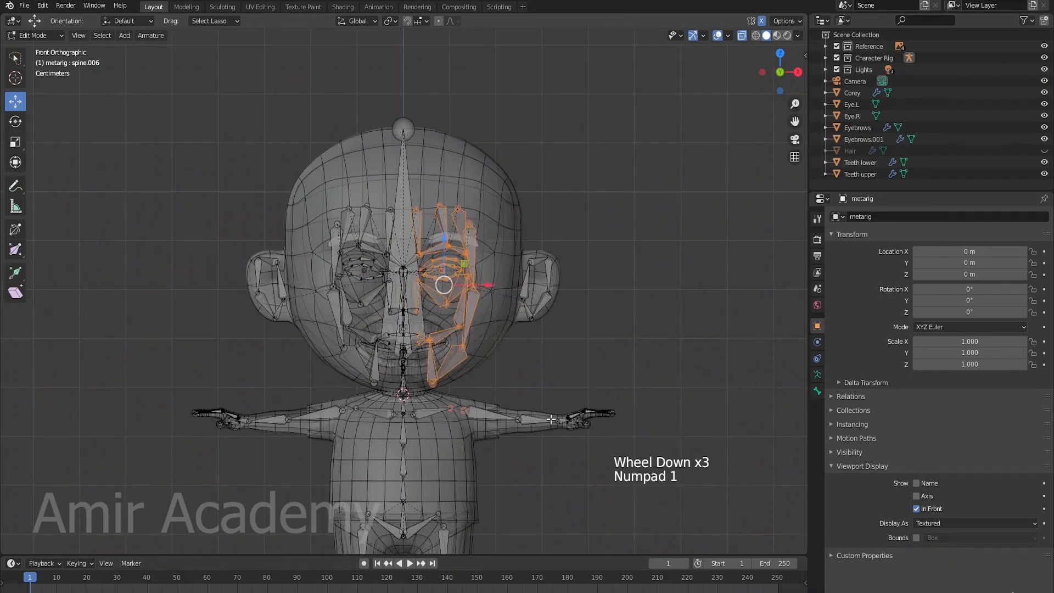
scroll(551, 419, "up", 3)
middle_click_drag(552, 419, 546, 373, "shift")
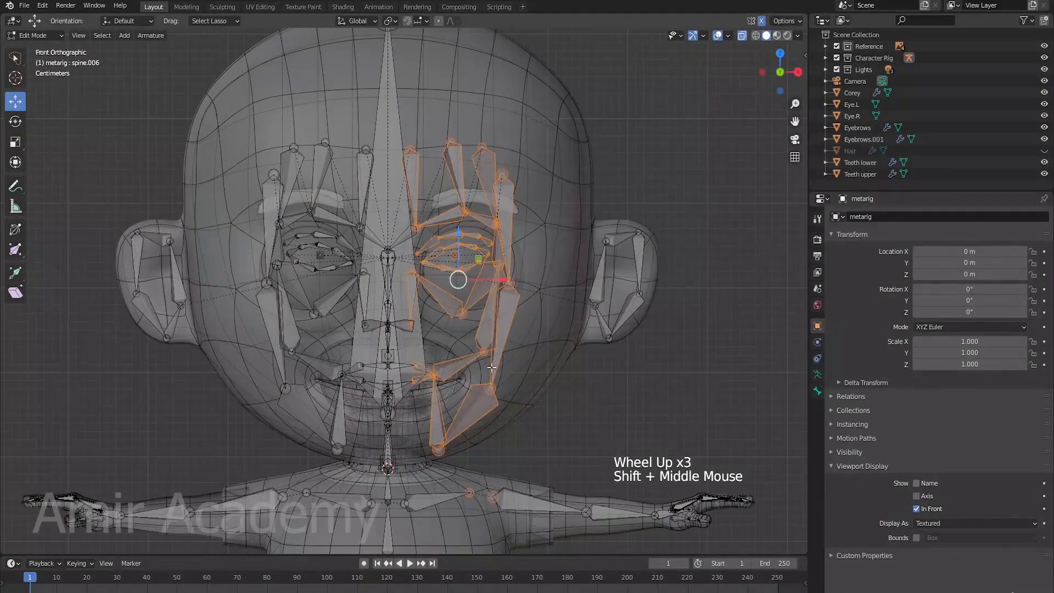
left_click_drag(503, 277, 519, 295)
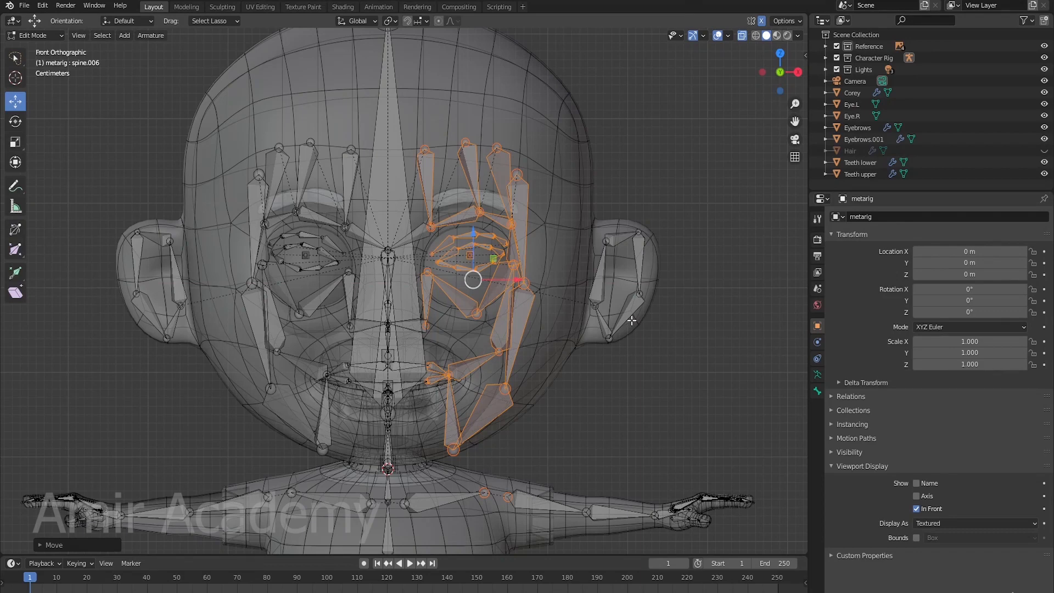
- With nothing selected, turn off X-ray and the metarig's In Front display to check which face bones stick out of the mesh
scroll(618, 441, "down", 2)
middle_click_drag(618, 441, 484, 383, "shift")
scroll(544, 372, "down", 1)
key("alt+a")
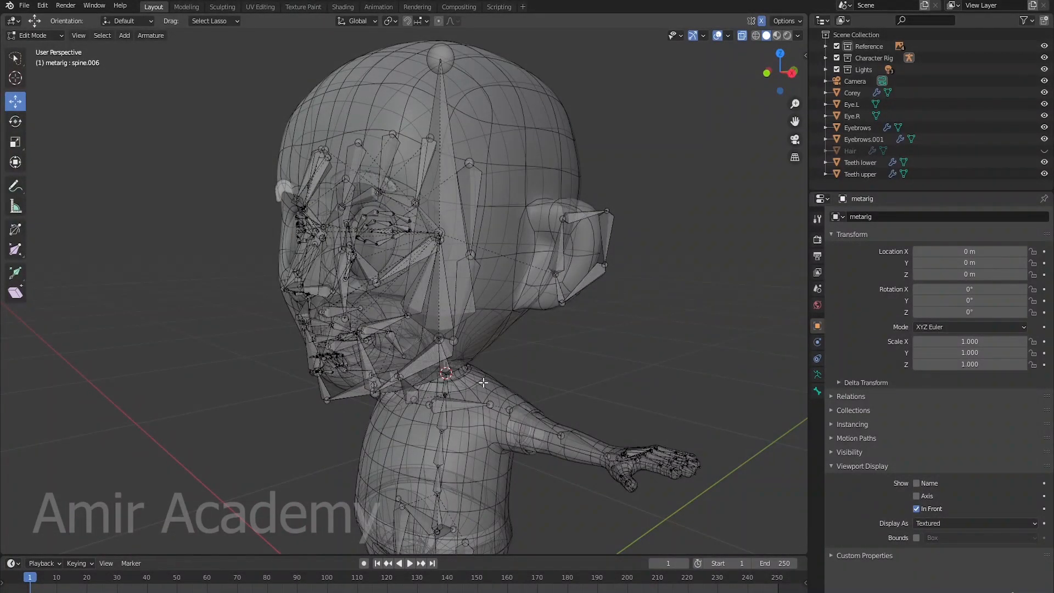
key("alt+z")
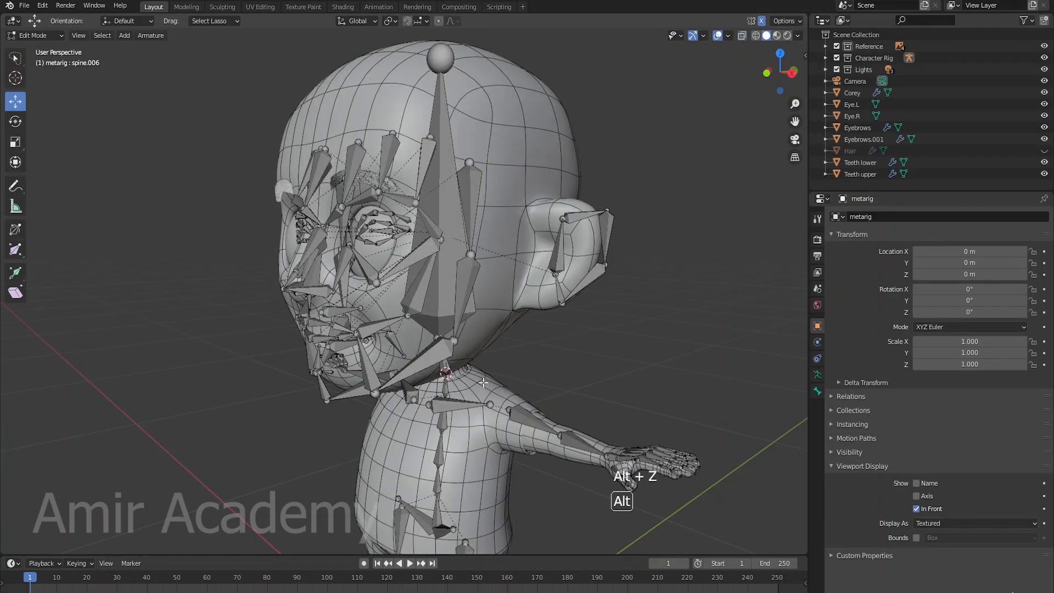
scroll(484, 382, "up", 2)
middle_click_drag(483, 382, 541, 368, "shift")
scroll(560, 391, "down", 1)
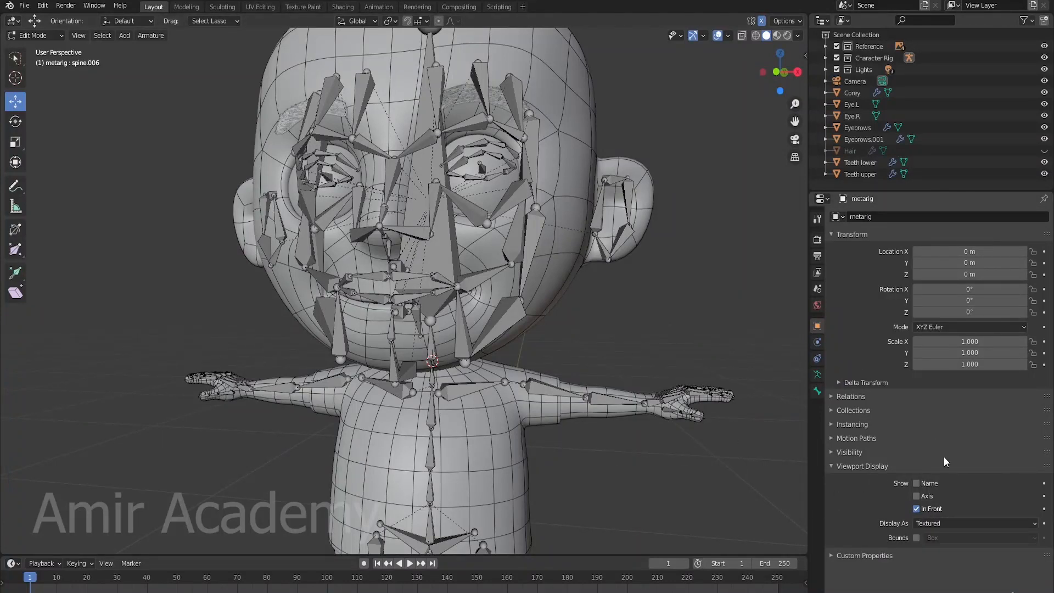
left_click(917, 510)
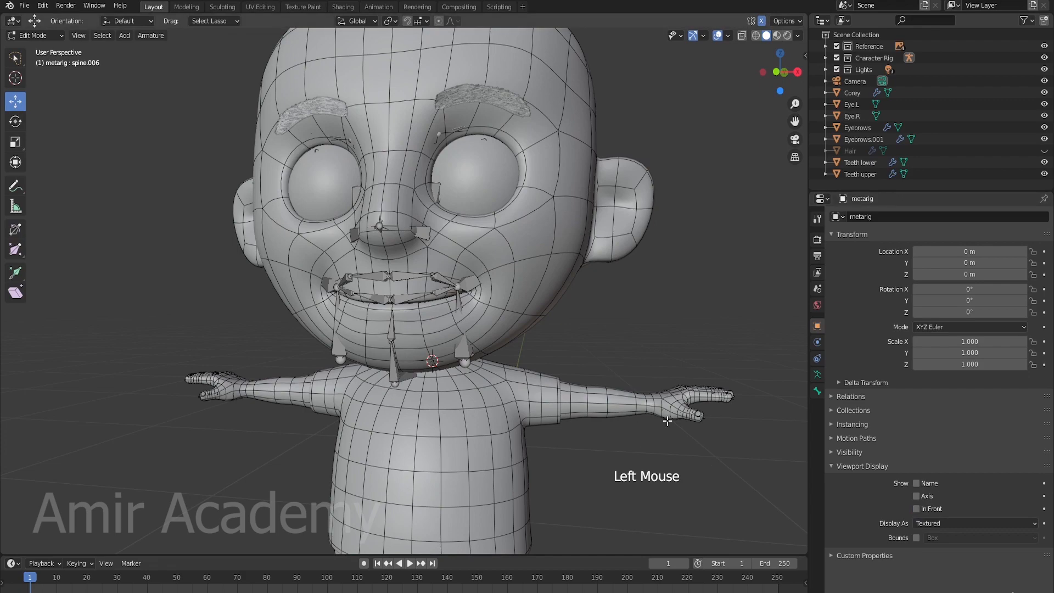
middle_click_drag(668, 421, 569, 445)
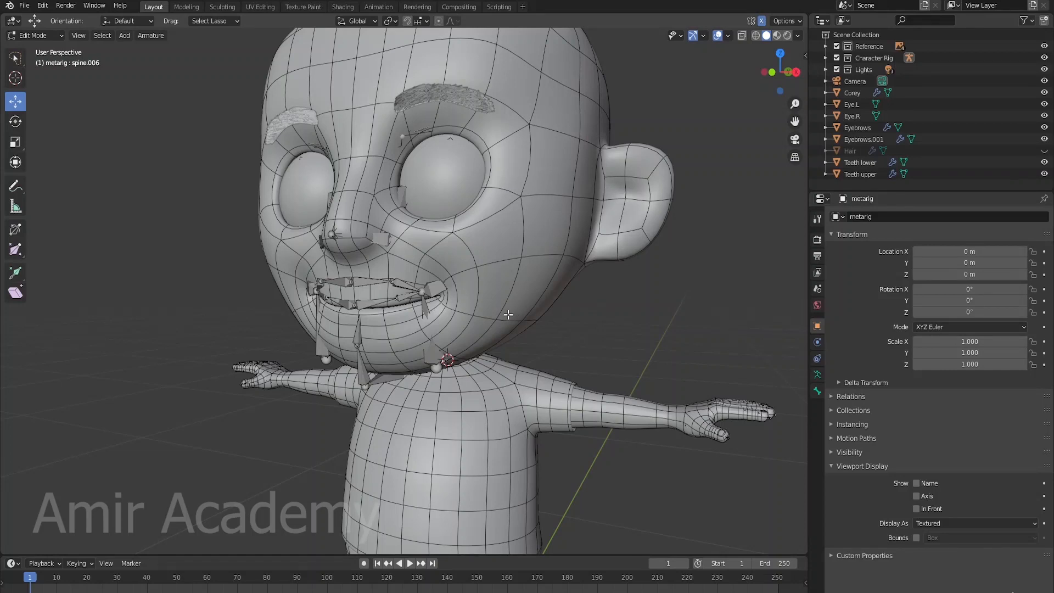
middle_click_drag(509, 315, 558, 311, "shift")
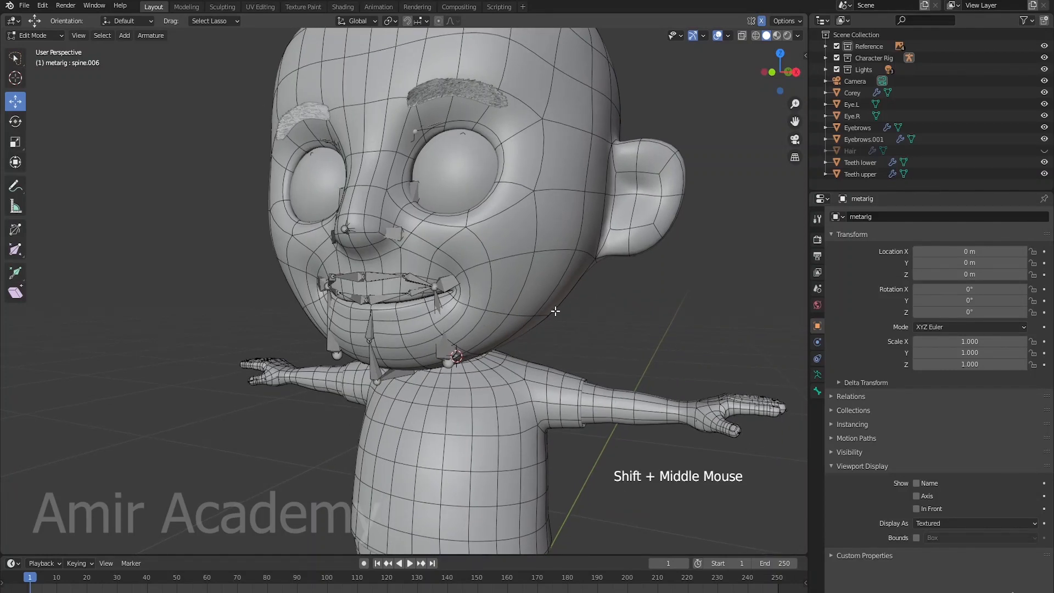
key("alt+z")
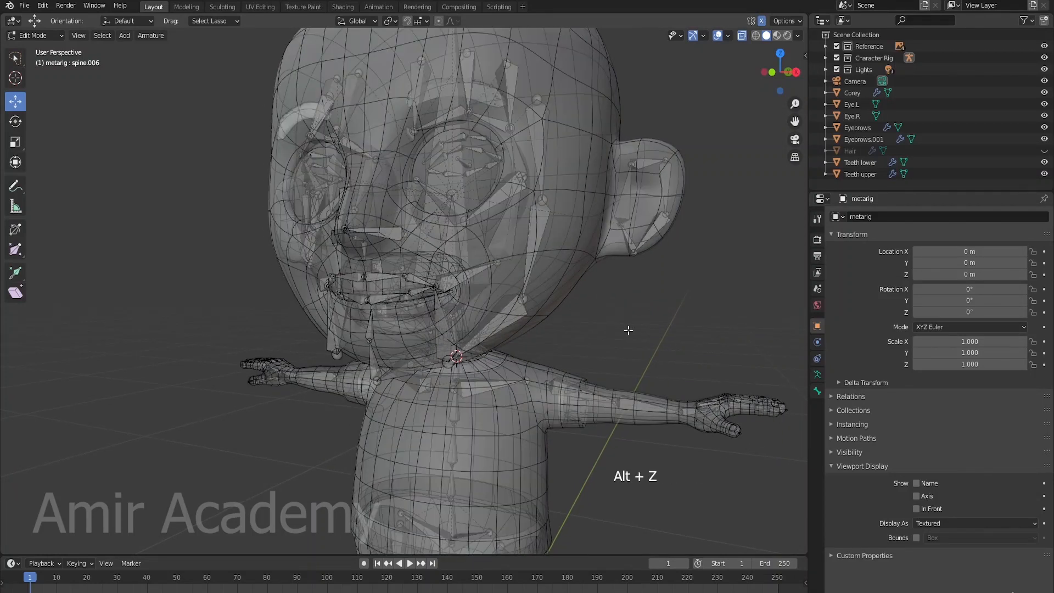
key("alt+z")
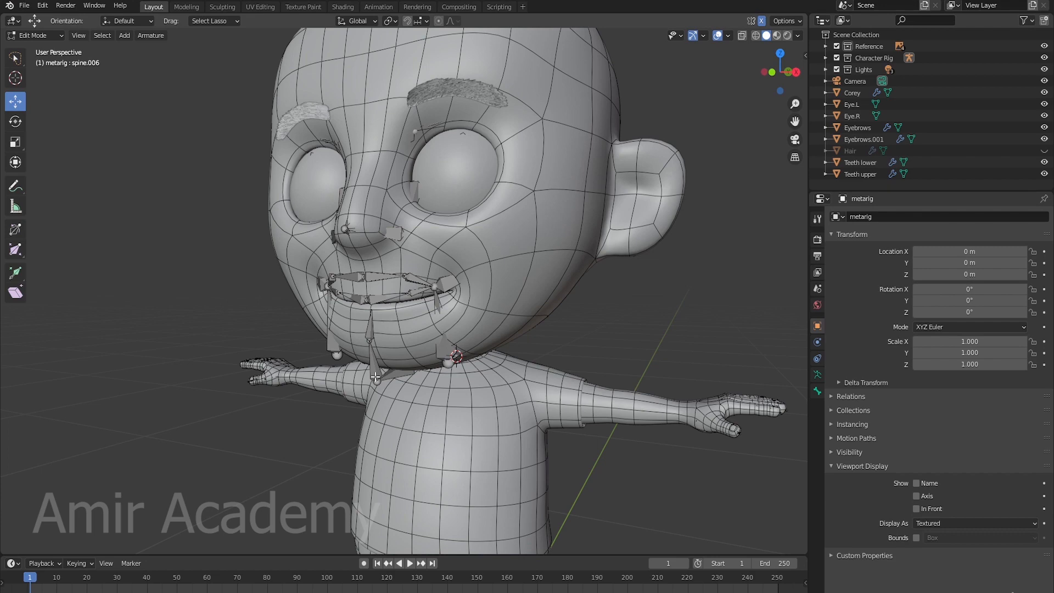
- In side view, move the jaw bone's front joint about 0.03 m back and 0.01 m up, then fit its rear joint under the chin
scroll(455, 357, "up", 1)
scroll(456, 356, "up", 1, "shift")
middle_click_drag(456, 356, 482, 288, "shift")
middle_click_drag(482, 288, 382, 294)
left_click(299, 290)
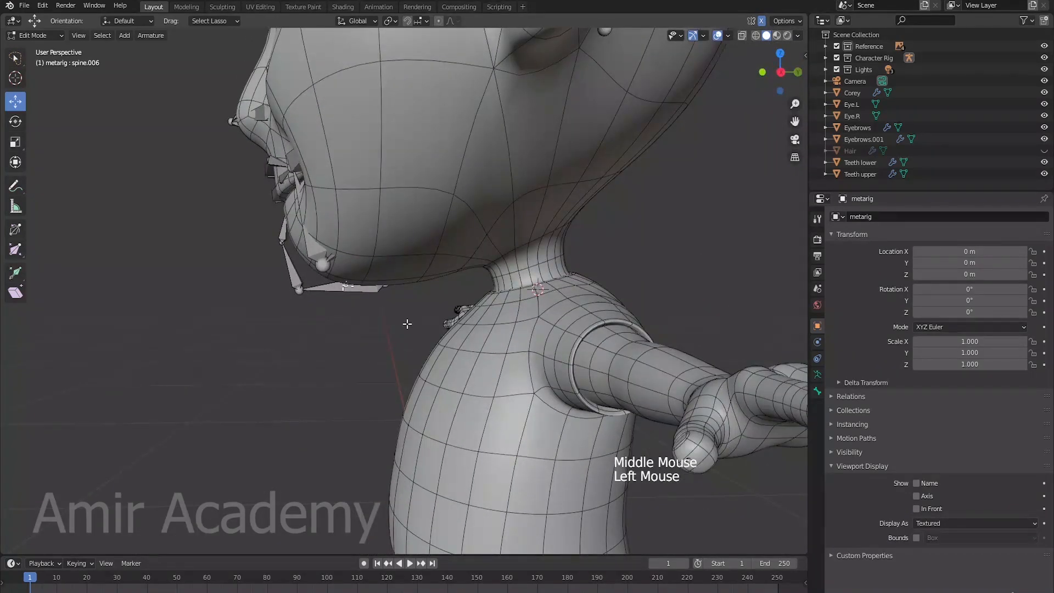
left_click(299, 291)
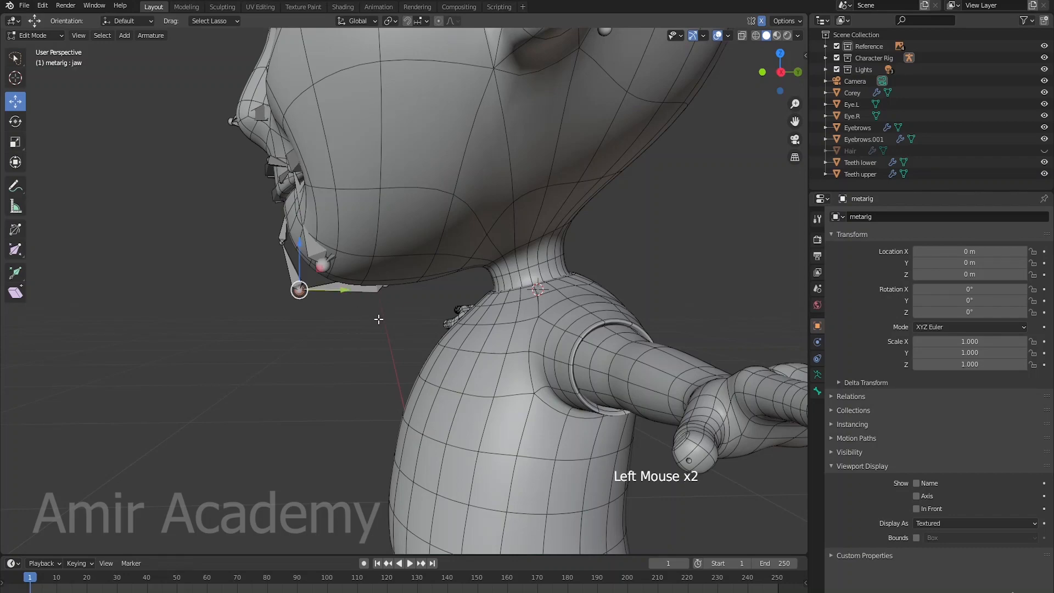
key("KP_3")
scroll(379, 319, "up", 3)
middle_click_drag(379, 320, 439, 359, "shift")
scroll(440, 359, "up", 1)
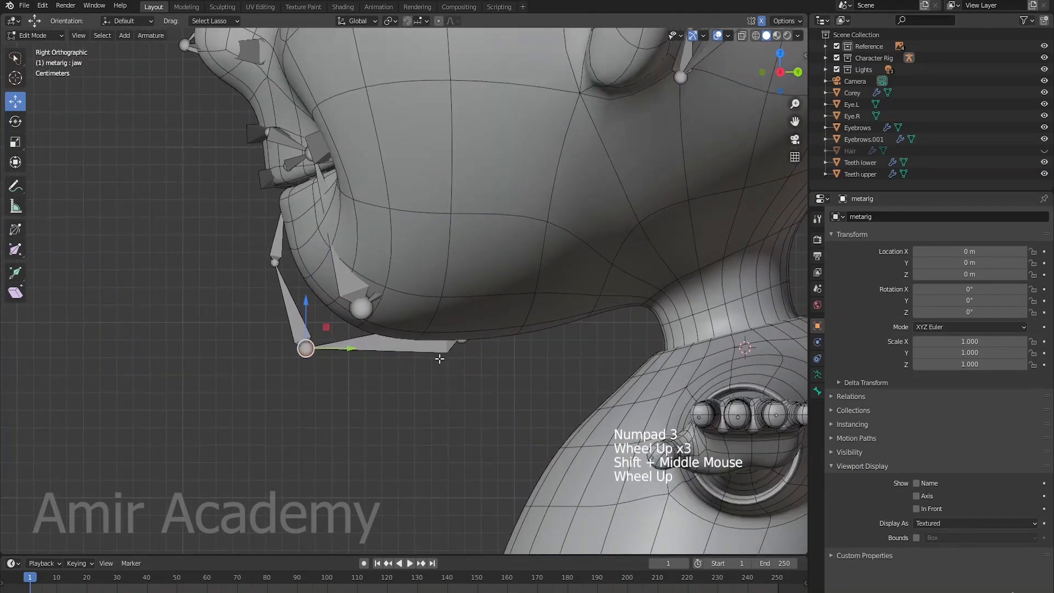
key("g")
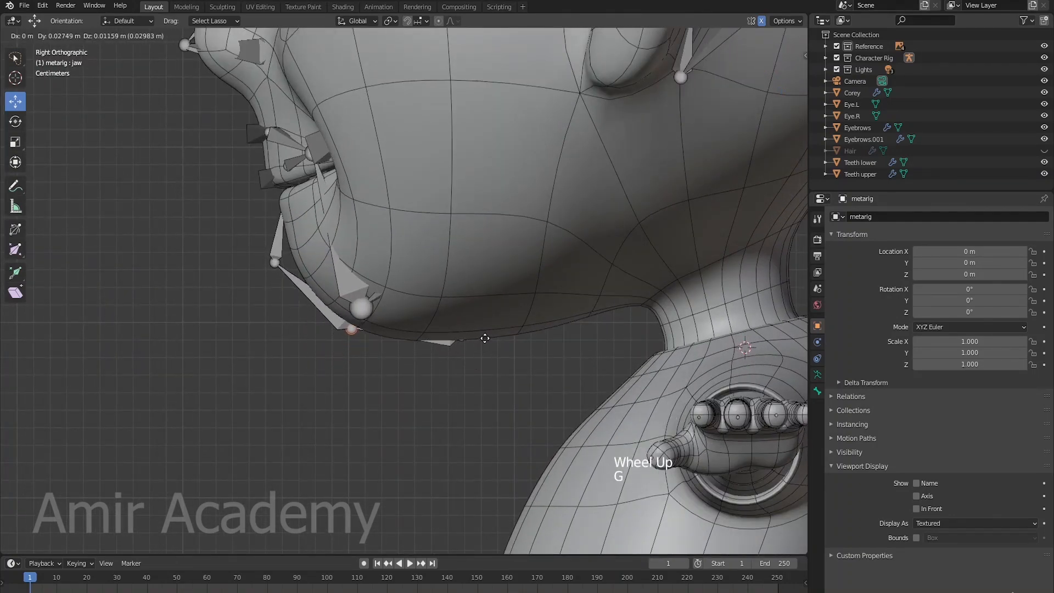
left_click(483, 346)
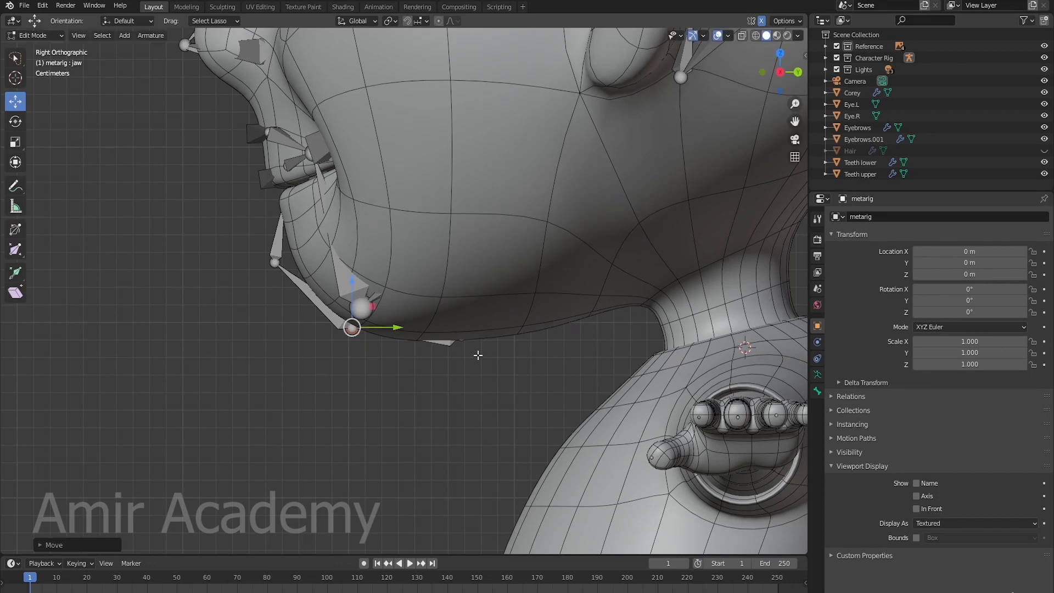
key("g")
left_click(526, 381)
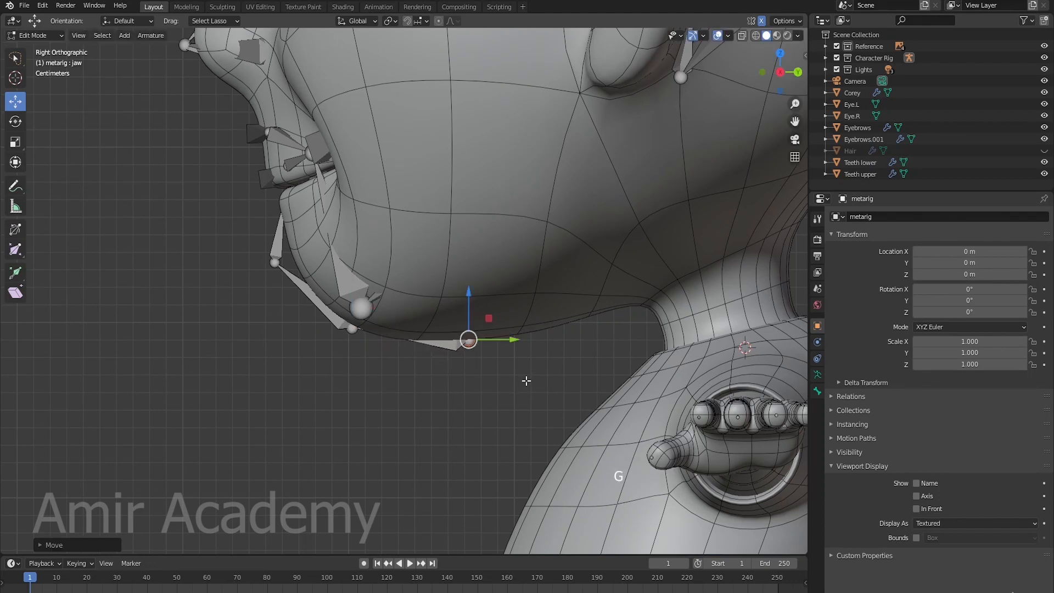
- Move the joint at the base of the chin bone down and back onto the chin surface in side view
left_click(274, 258)
key("g")
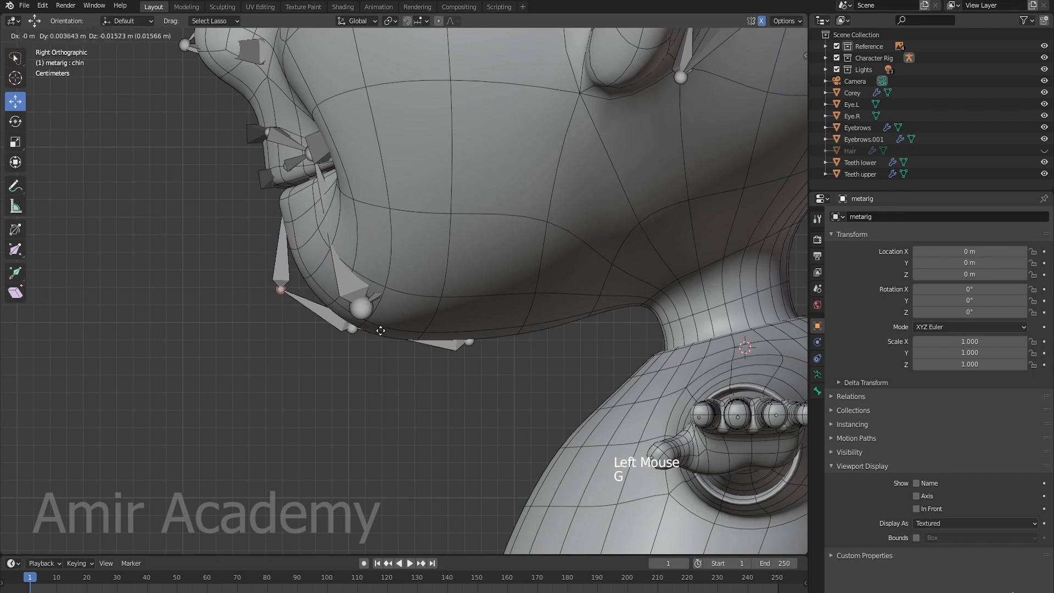
left_click(394, 320)
- Move the end joint of the chin bone onto the mesh surface and lower it along Z to sit below the lower lip
middle_click_drag(394, 320, 381, 272)
scroll(357, 313, "up", 2)
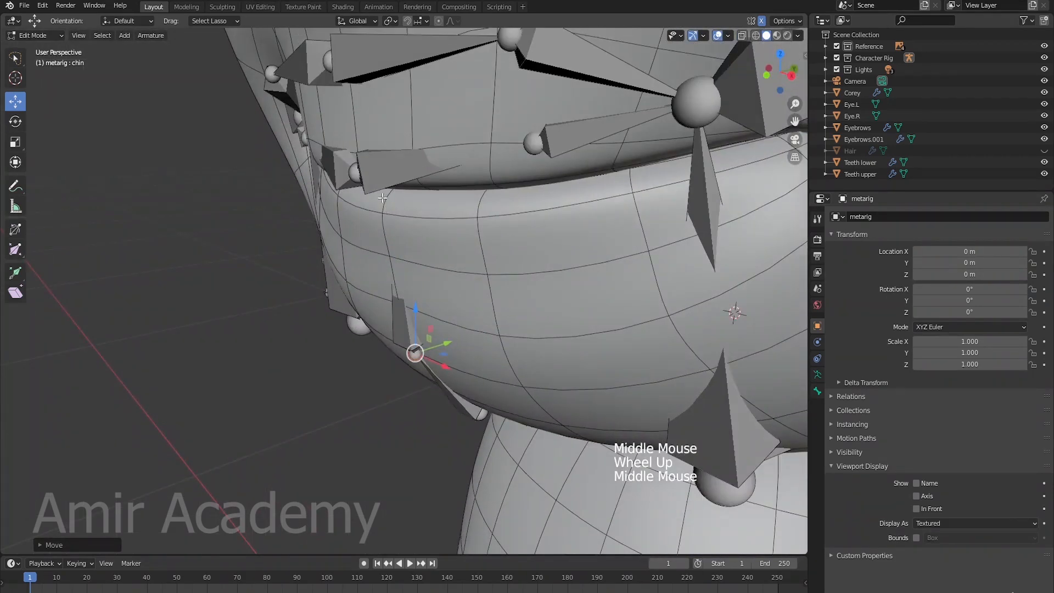
key("alt+z")
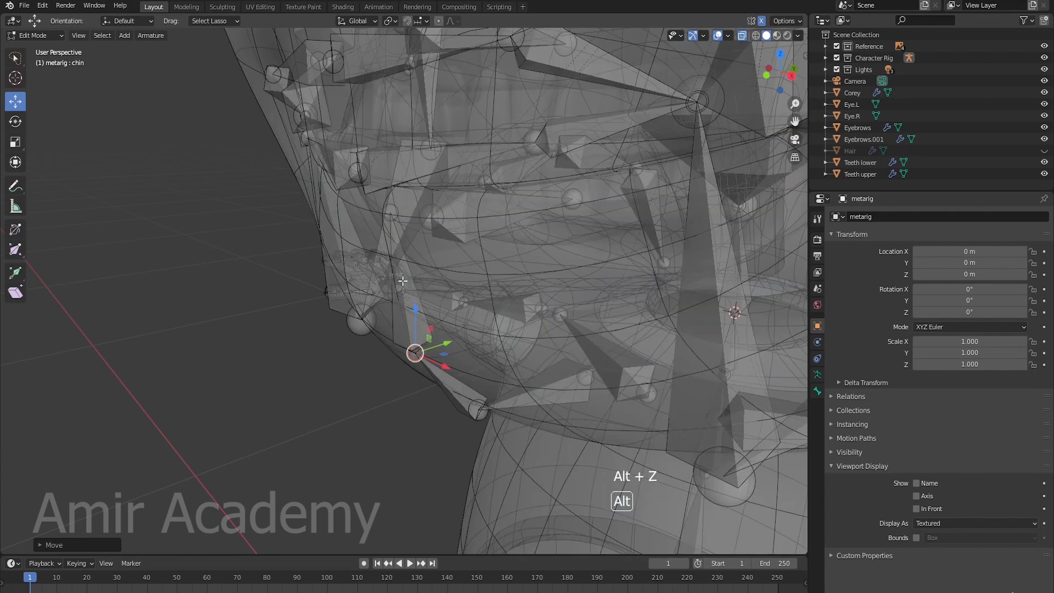
left_click(404, 291)
middle_click_drag(446, 314, 363, 199)
left_click_drag(364, 199, 365, 202)
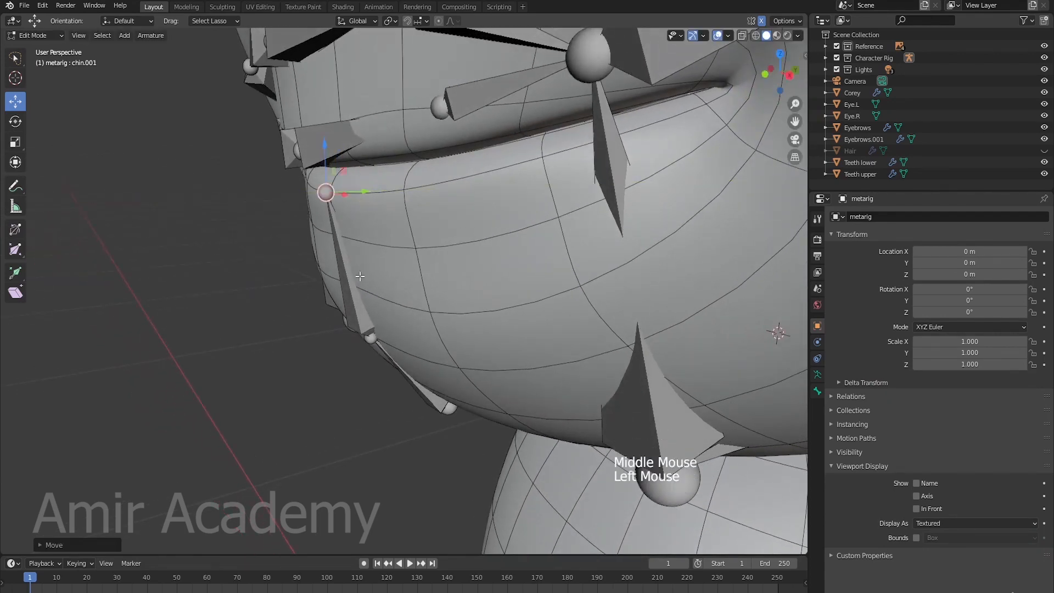
middle_click_drag(366, 202, 438, 254)
left_click_drag(578, 93, 573, 148)
scroll(612, 180, "down", 2)
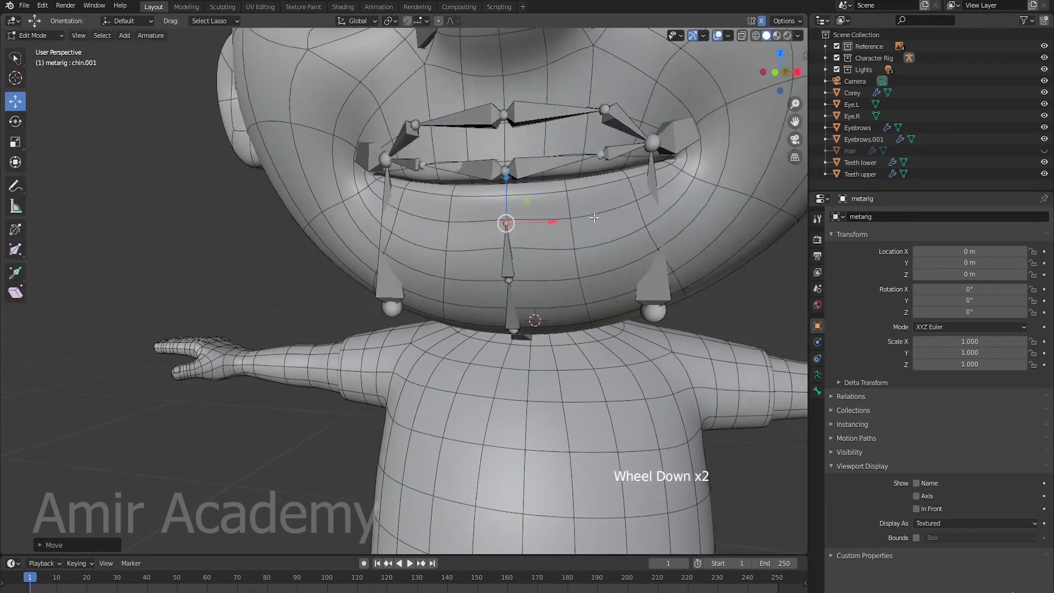
middle_click_drag(602, 208, 520, 287, "shift")
scroll(544, 258, "up", 1)
scroll(544, 258, "down", 3)
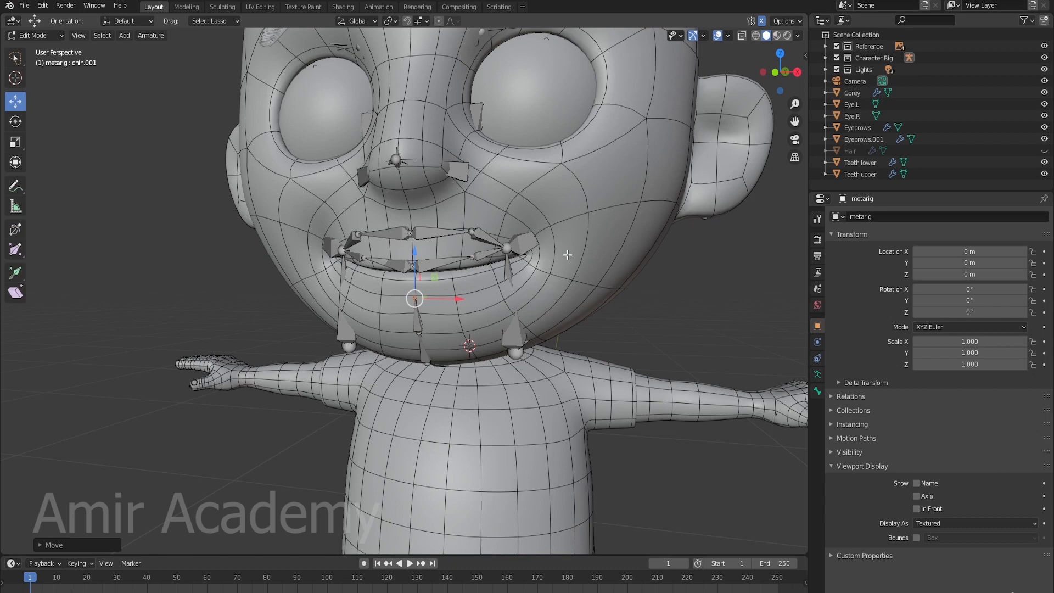
middle_click_drag(690, 255, 653, 305, "shift")
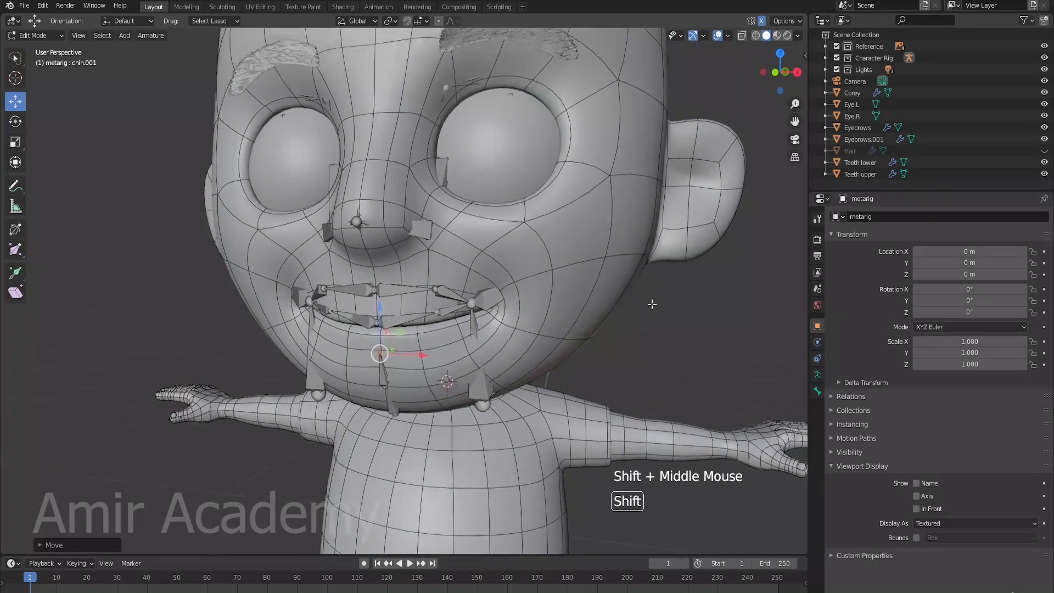
scroll(643, 306, "down", 2)
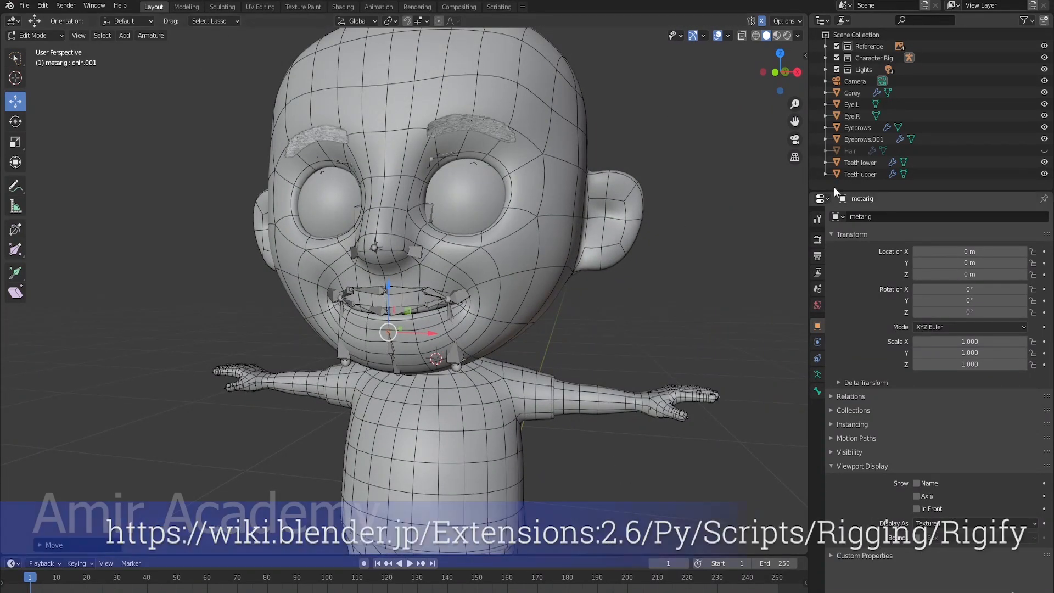
- Split two extra areas off a widened Properties editor and turn one of them into an Image Editor
left_click_drag(808, 183, 742, 183)
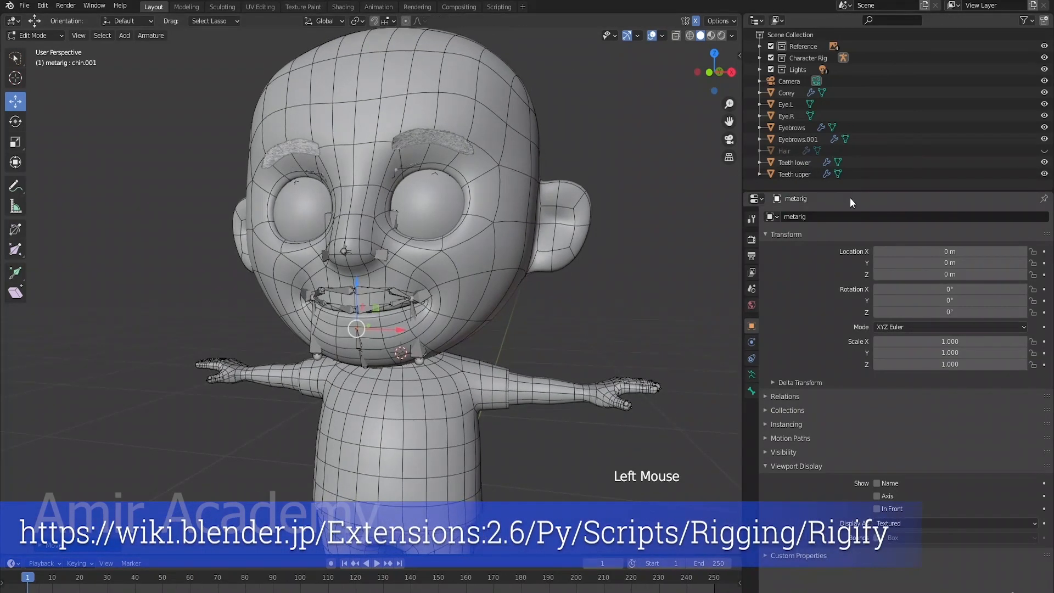
left_click_drag(832, 190, 832, 196)
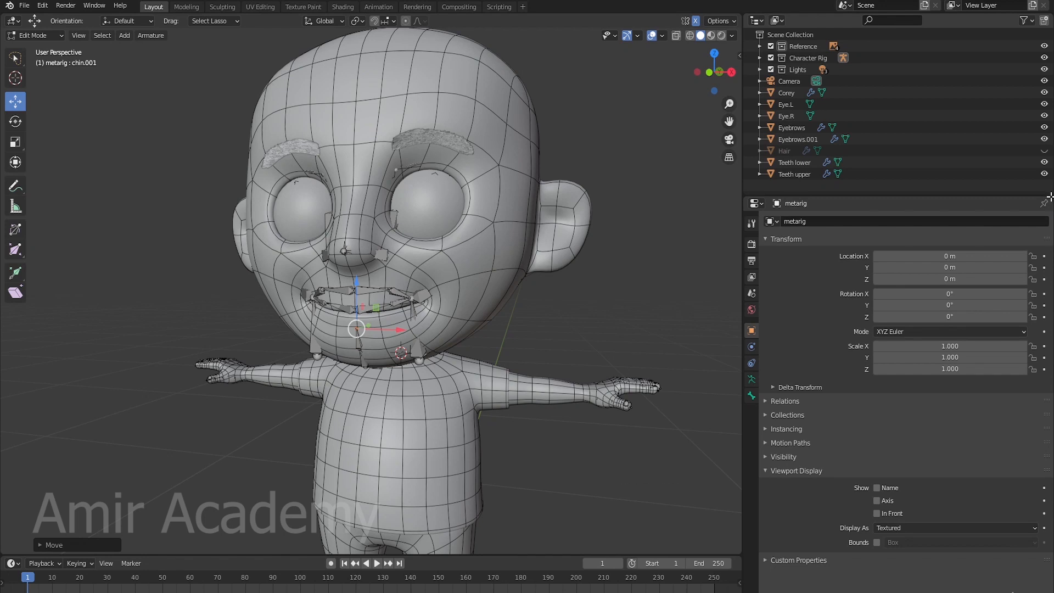
left_click_drag(1049, 213, 1046, 368)
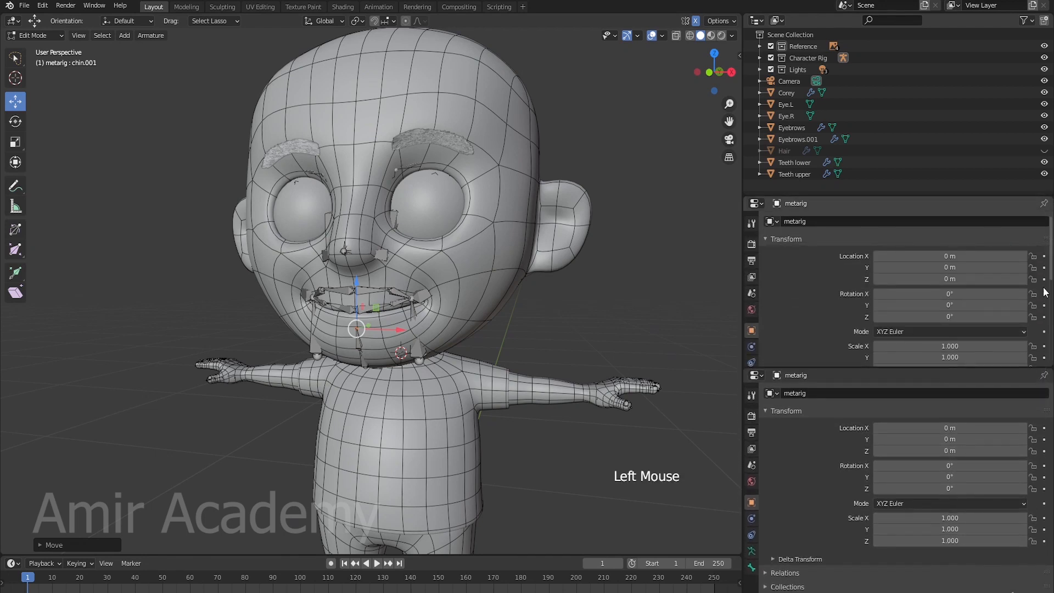
left_click_drag(1049, 198, 905, 199)
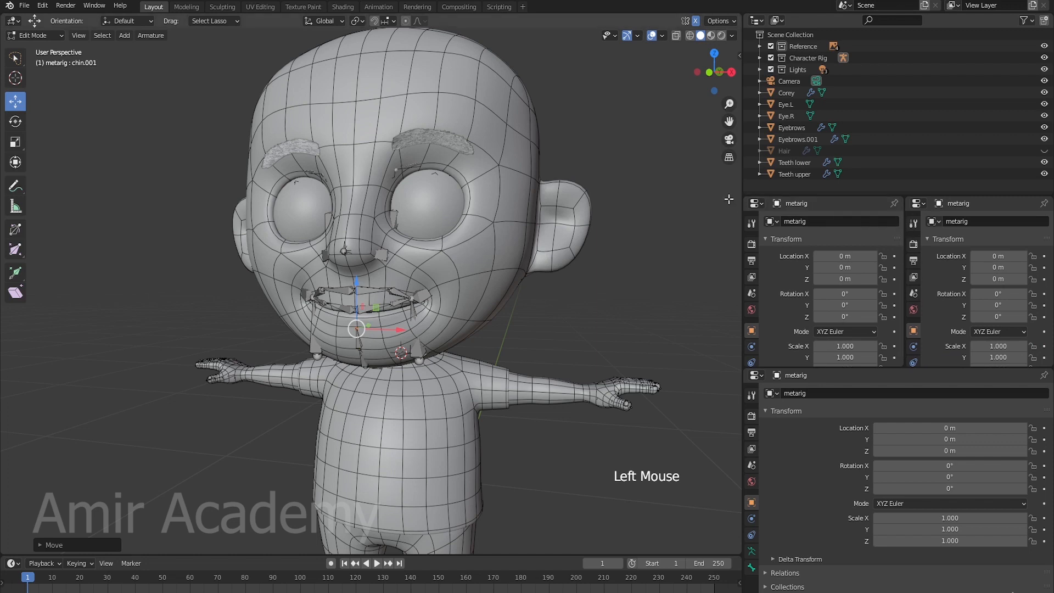
left_click(760, 205)
left_click(426, 263)
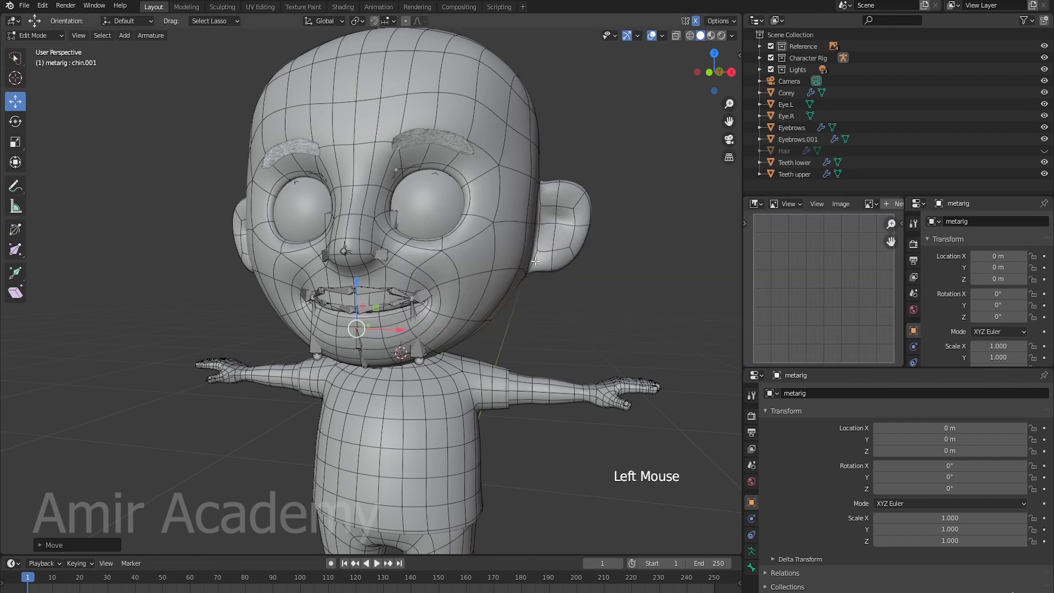
- Turn the remaining split-off Properties area into a second Image Editor and widen the side column of editors
left_click(922, 204)
left_click(612, 255)
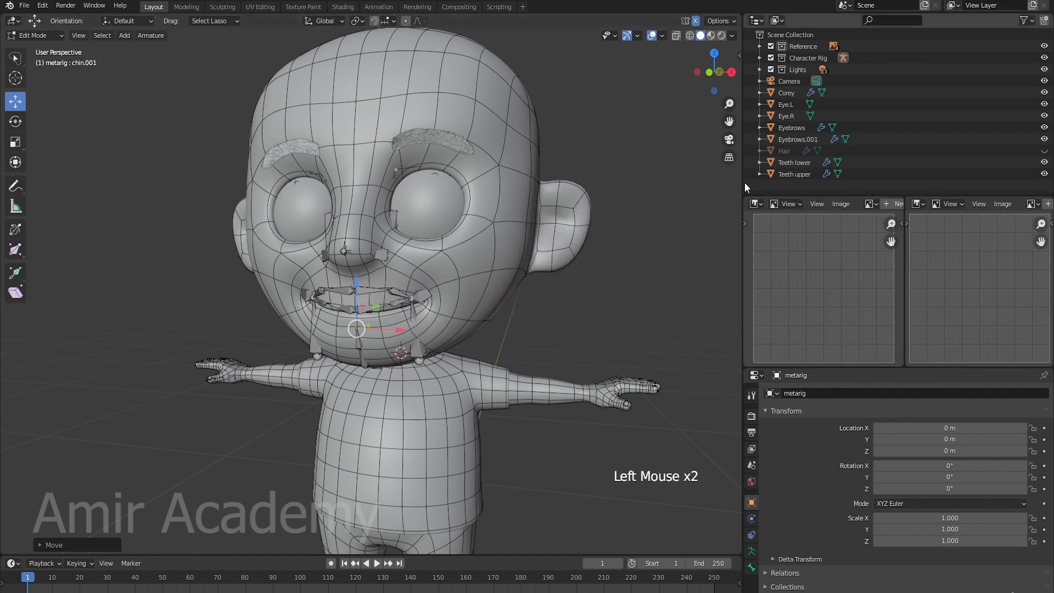
left_click_drag(743, 189, 721, 189)
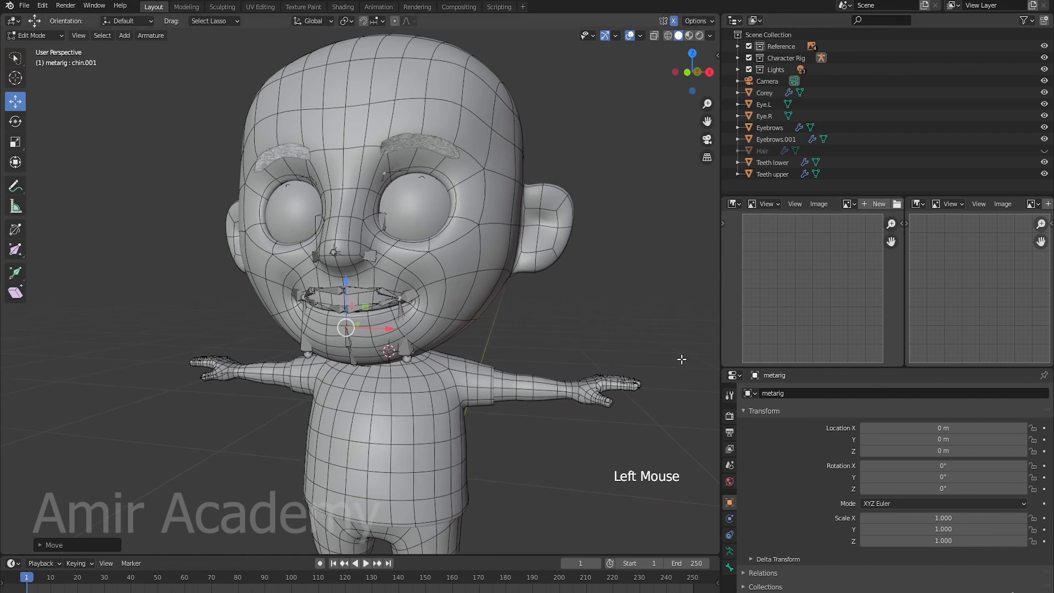
- Open the Rigify stretchers diagram from the Reference Images > Face Rigging Diagrams folder in the first Image Editor and fit it into a widened area
left_click(825, 210)
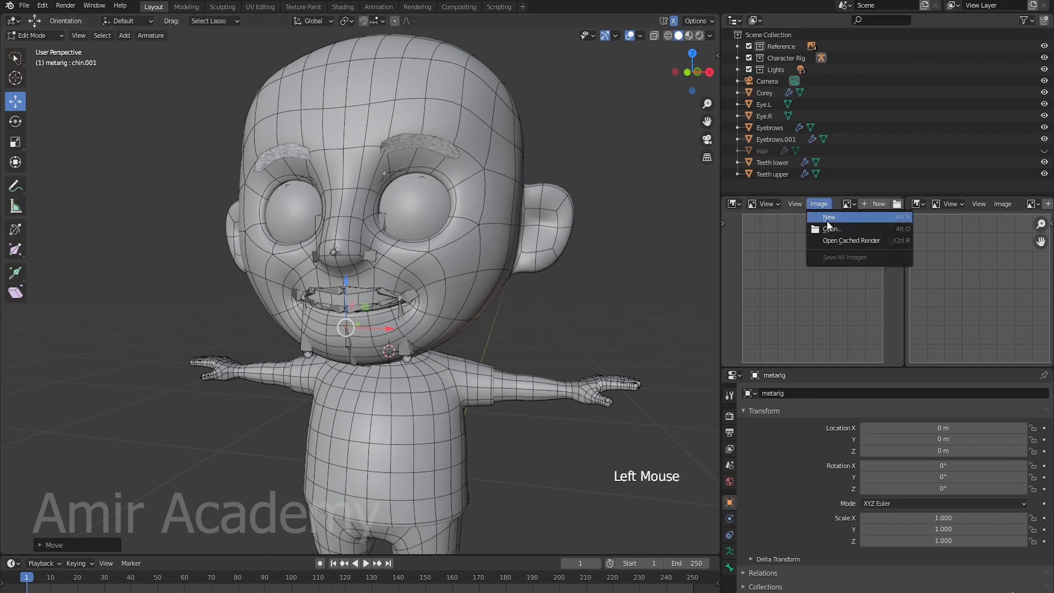
left_click(829, 226)
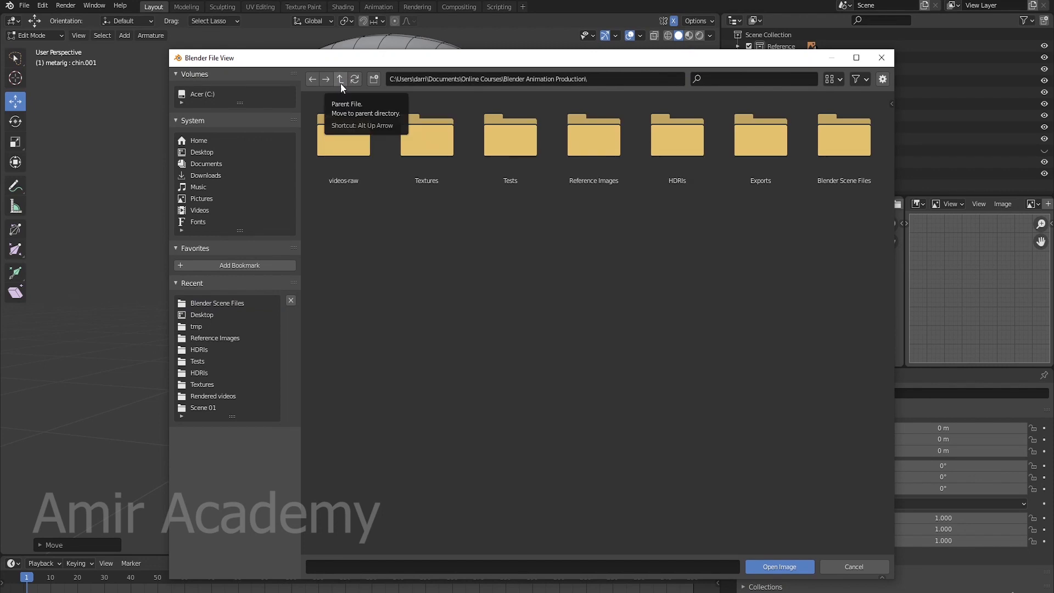
double_click(584, 140)
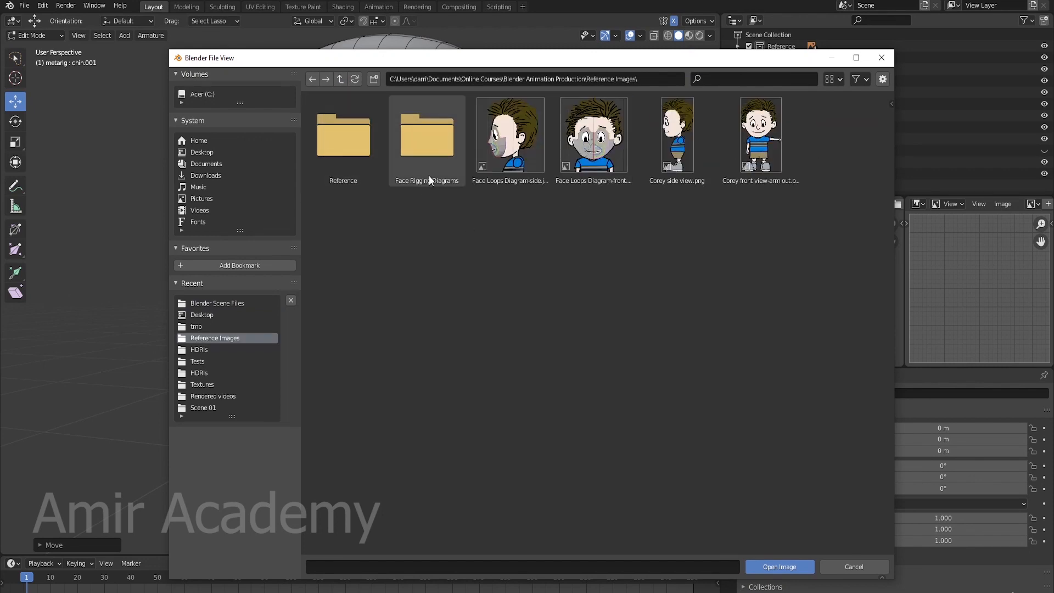
double_click(427, 142)
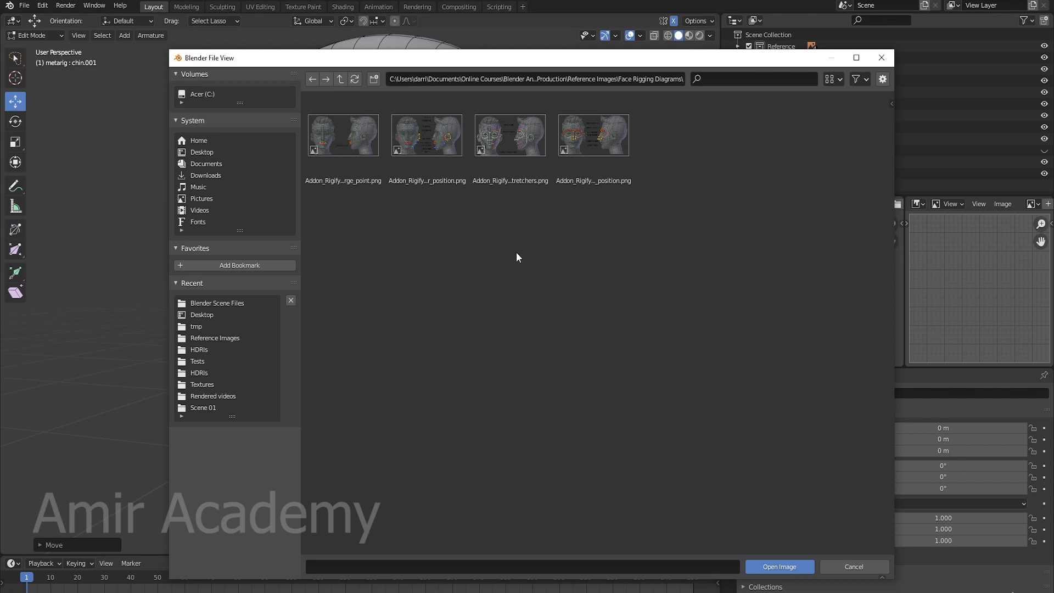
double_click(515, 140)
scroll(831, 291, "down", 1)
middle_click_drag(831, 291, 838, 283, "shift")
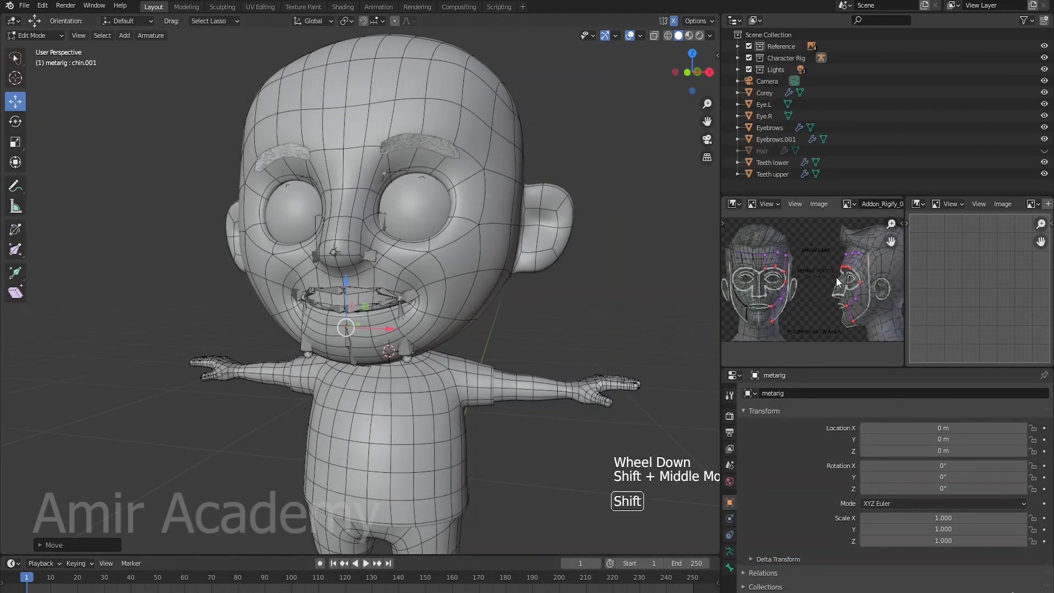
left_click_drag(725, 289, 707, 297)
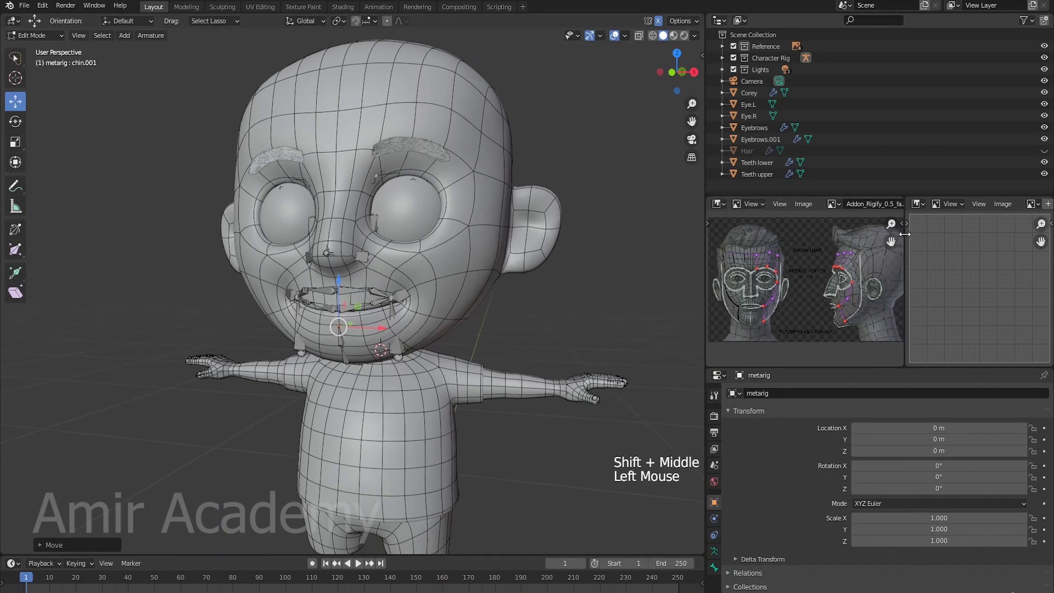
middle_click_drag(804, 301, 814, 298)
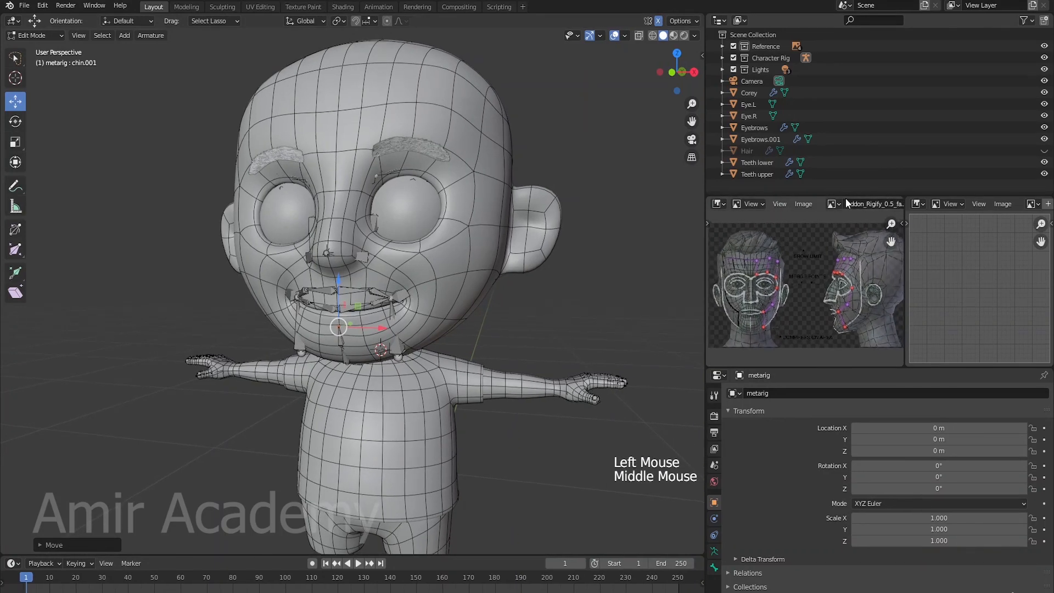
- Open the fourth image of the Face Rigging Diagrams folder, a Rigify position diagram, in the second Image Editor
left_click(1002, 205)
left_click(968, 229)
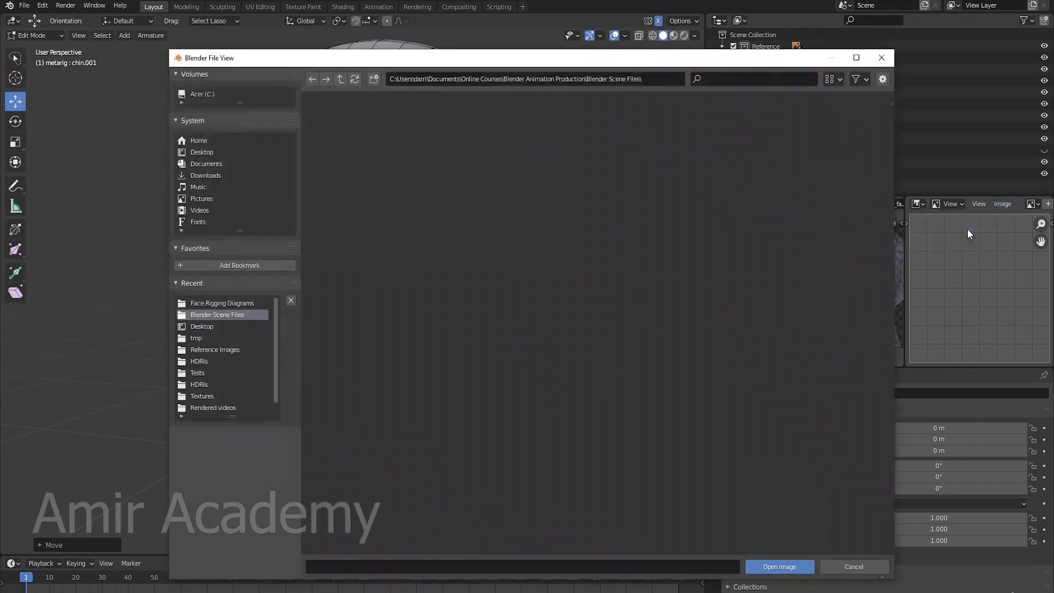
double_click(603, 134)
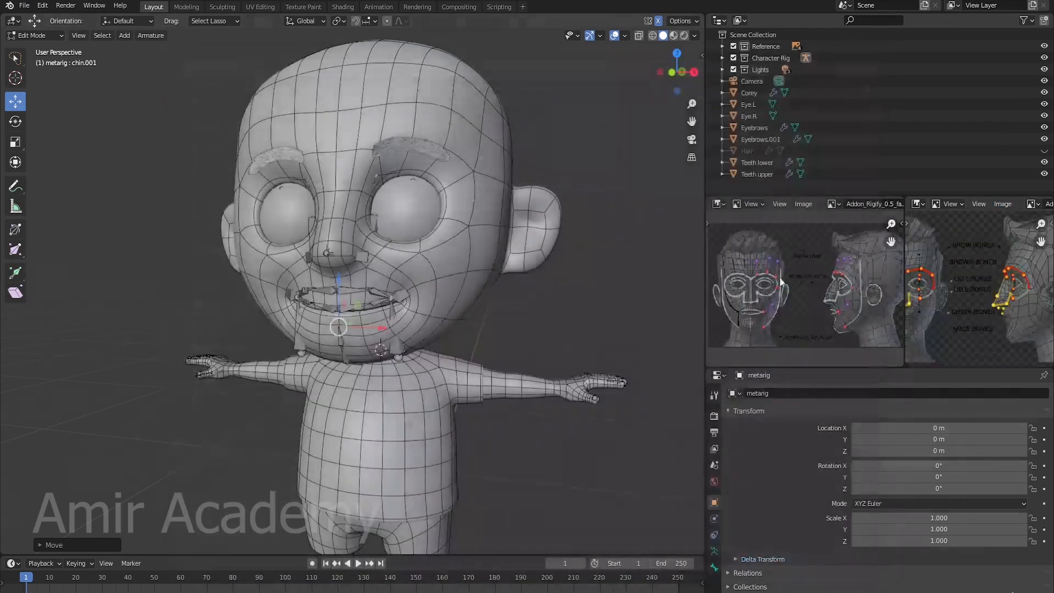
scroll(944, 285, "down", 3)
scroll(944, 285, "up", 1)
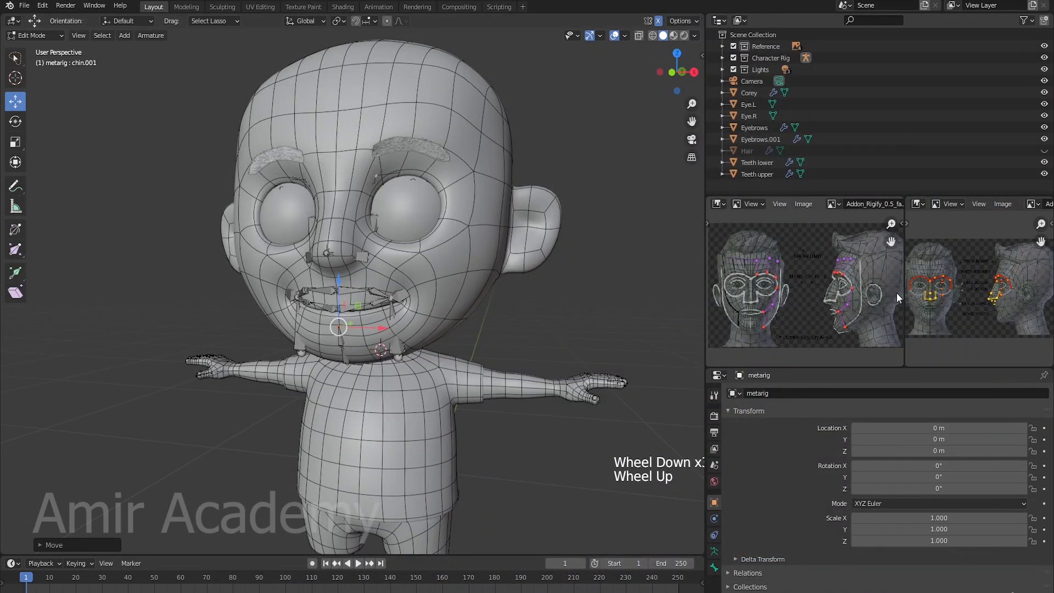
- Widen the two Image Editors and frame the front-view face enlarged in both Rigify diagrams
left_click_drag(904, 293, 891, 294)
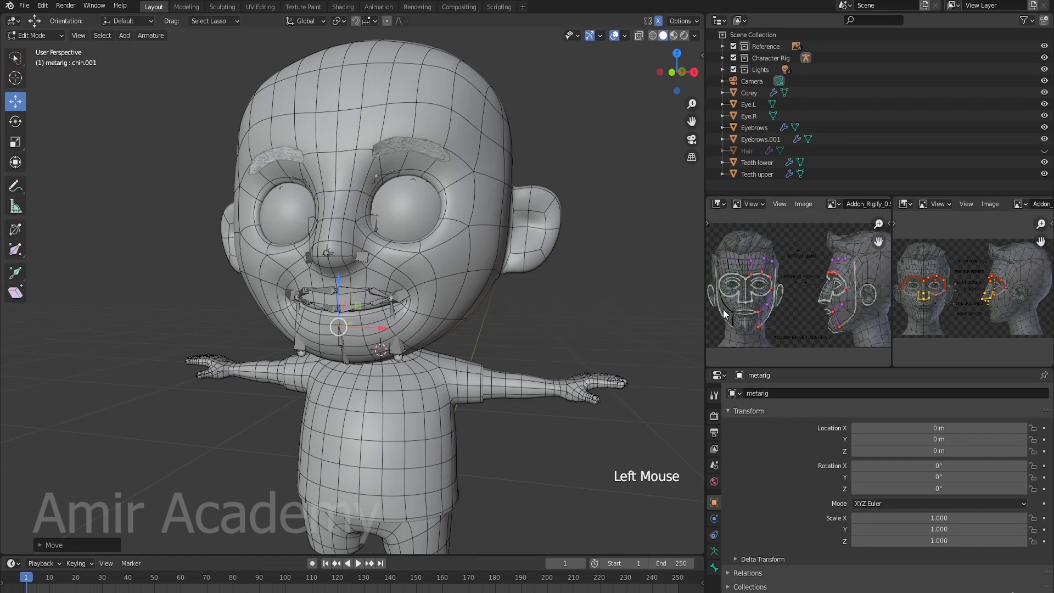
left_click_drag(706, 314, 677, 314)
scroll(815, 278, "down", 1)
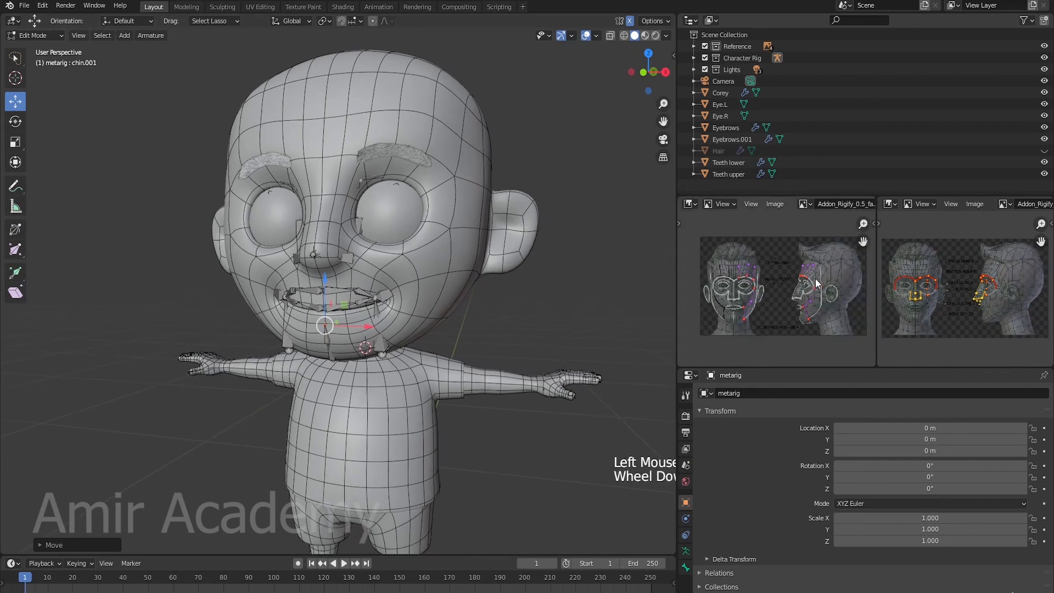
middle_click_drag(816, 278, 805, 320)
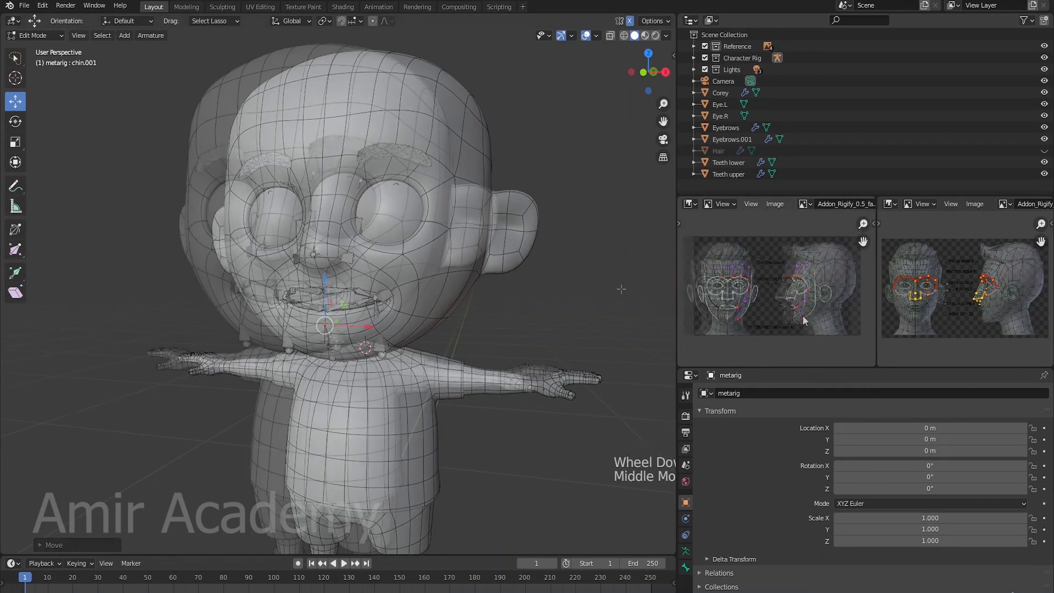
scroll(732, 291, "up", 2)
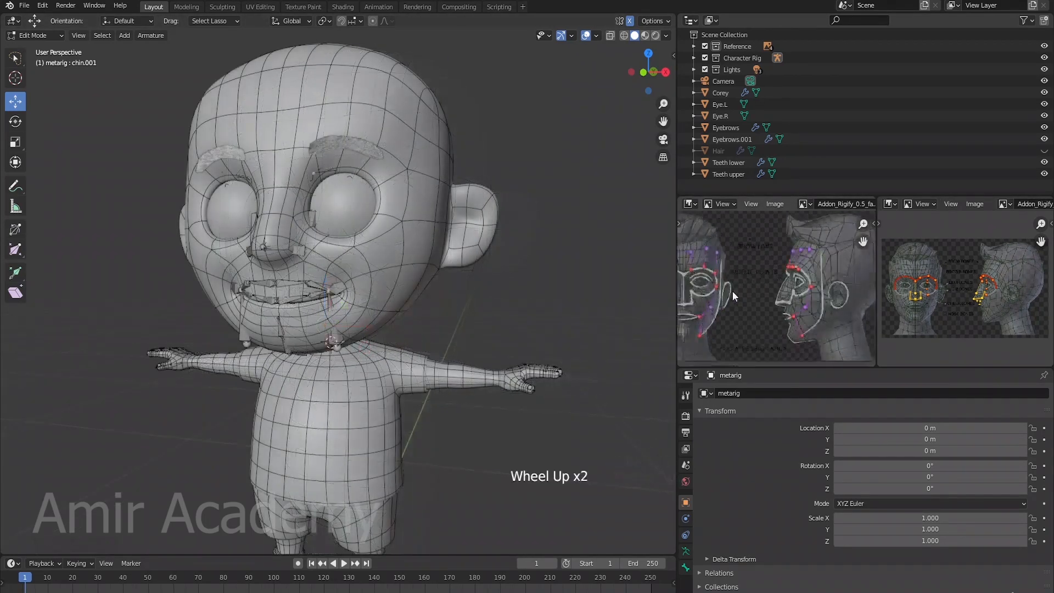
scroll(733, 291, "up", 1)
middle_click_drag(732, 291, 802, 315)
scroll(794, 305, "up", 1)
scroll(920, 318, "up", 3)
middle_click_drag(921, 318, 995, 320)
scroll(957, 325, "up", 2)
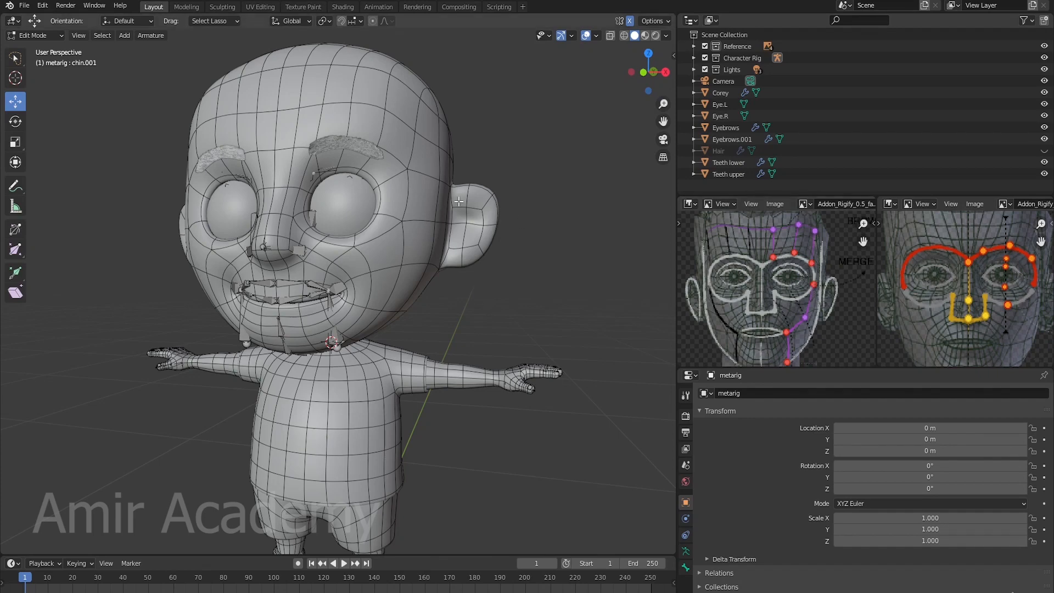
- Select the joint shared by the forehead.L and brow.T.L.002 bones and move it up and forward to the left eyebrow's inner end
middle_click_drag(438, 177, 408, 261, "shift")
scroll(439, 188, "up", 4)
key("alt+z")
middle_click_drag(445, 214, 338, 241)
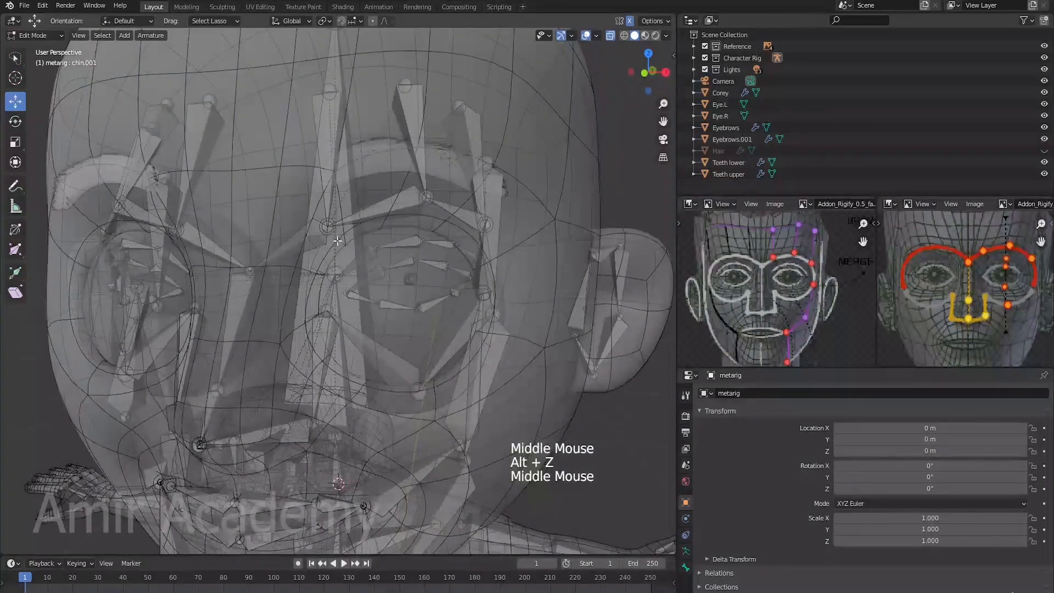
left_click(341, 245)
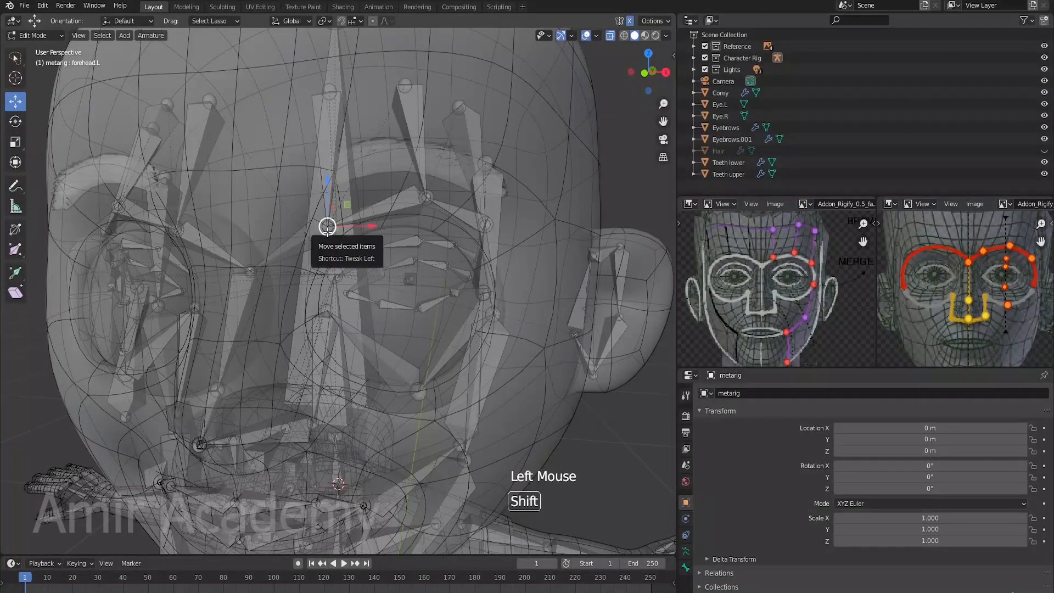
left_click(353, 241, "shift")
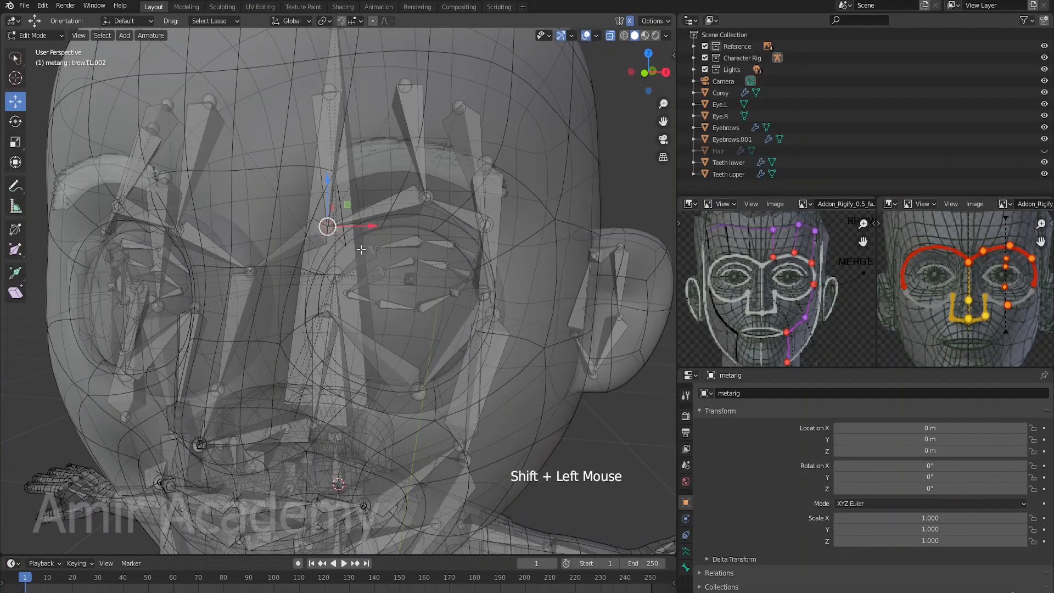
key("alt+z")
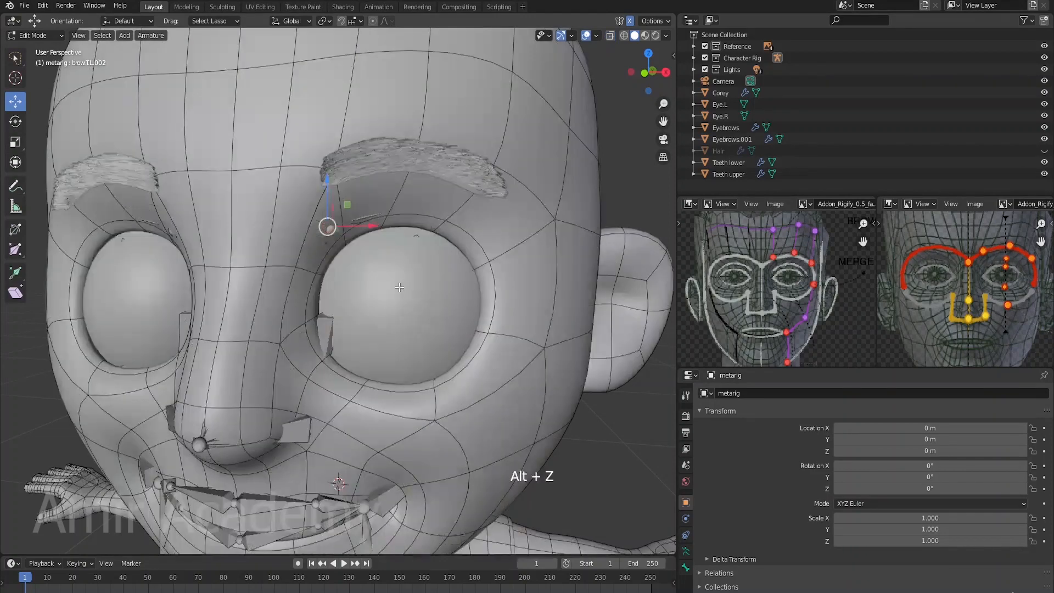
middle_click_drag(402, 286, 265, 150)
left_click_drag(255, 184, 256, 129)
left_click_drag(288, 179, 263, 198)
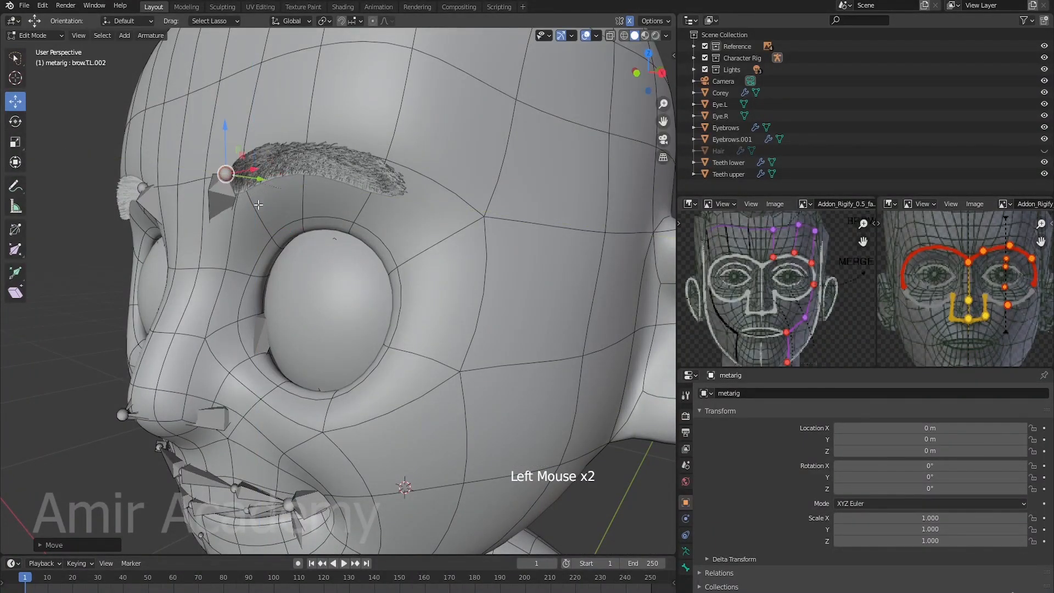
- Fine-tune the inner brow joint's position so it sits on the mesh surface at the left eyebrow's inner end
middle_click_drag(262, 201, 351, 205)
left_click_drag(370, 181, 385, 179)
left_click_drag(350, 144, 352, 150)
middle_click_drag(352, 319, 401, 316)
left_click(211, 225)
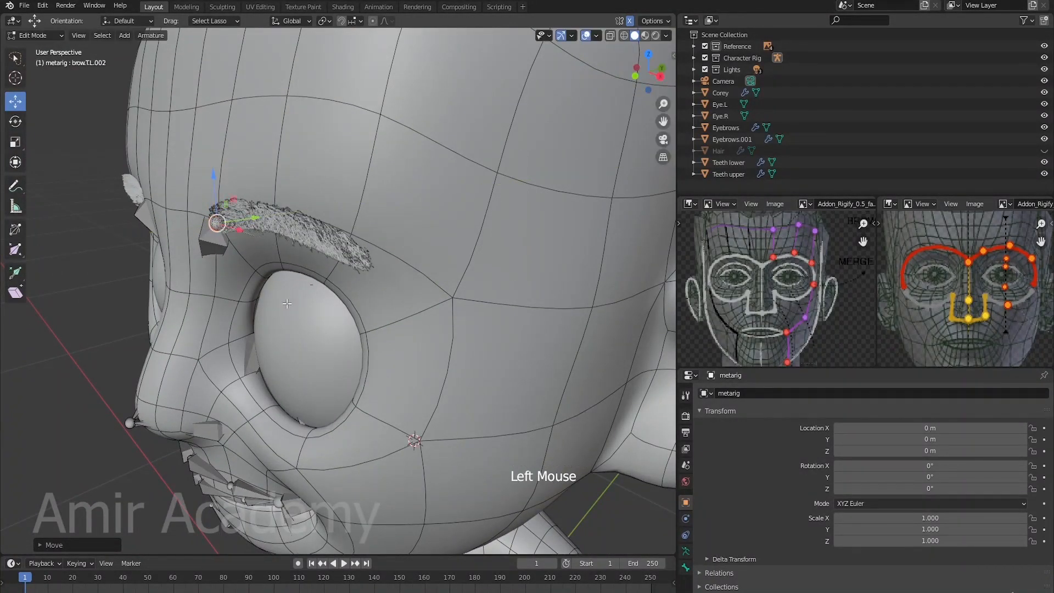
- Select the joint shared by the left and right inner brow bones and the nose bone, and move it forward and up onto the nose bridge
scroll(247, 231, "down", 2)
middle_click_drag(247, 231, 392, 319)
key("alt+z")
scroll(311, 304, "up", 2)
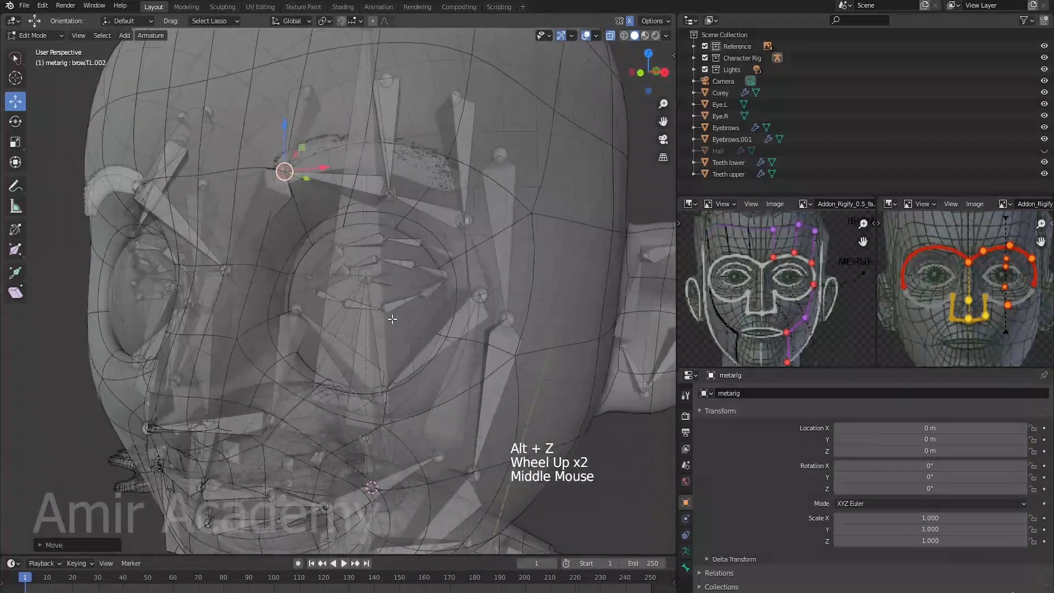
left_click(230, 271)
middle_click_drag(233, 274, 350, 332, "shift")
scroll(302, 269, "up", 4)
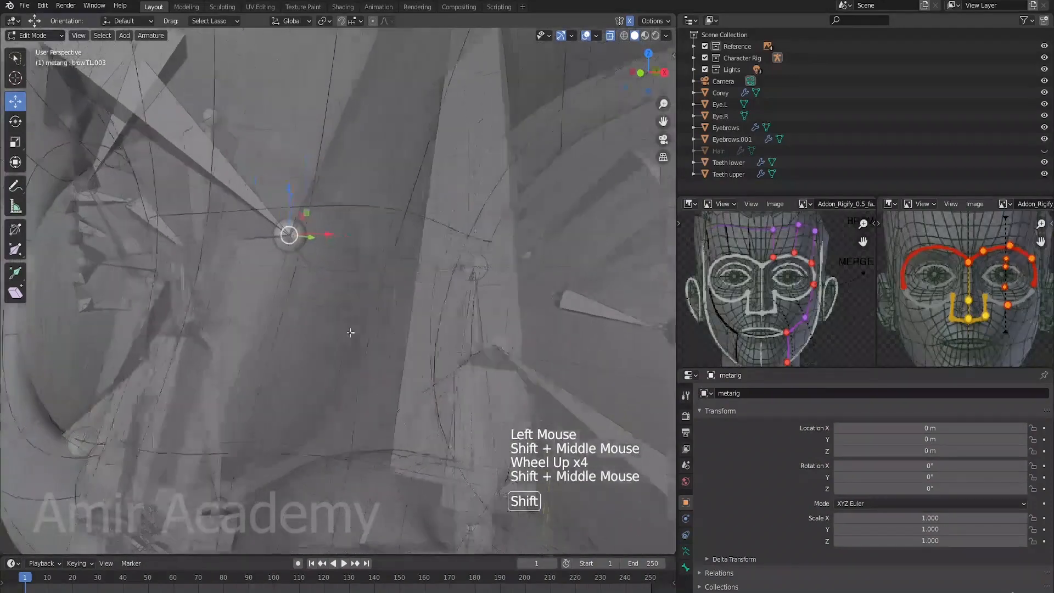
scroll(350, 332, "up", 2)
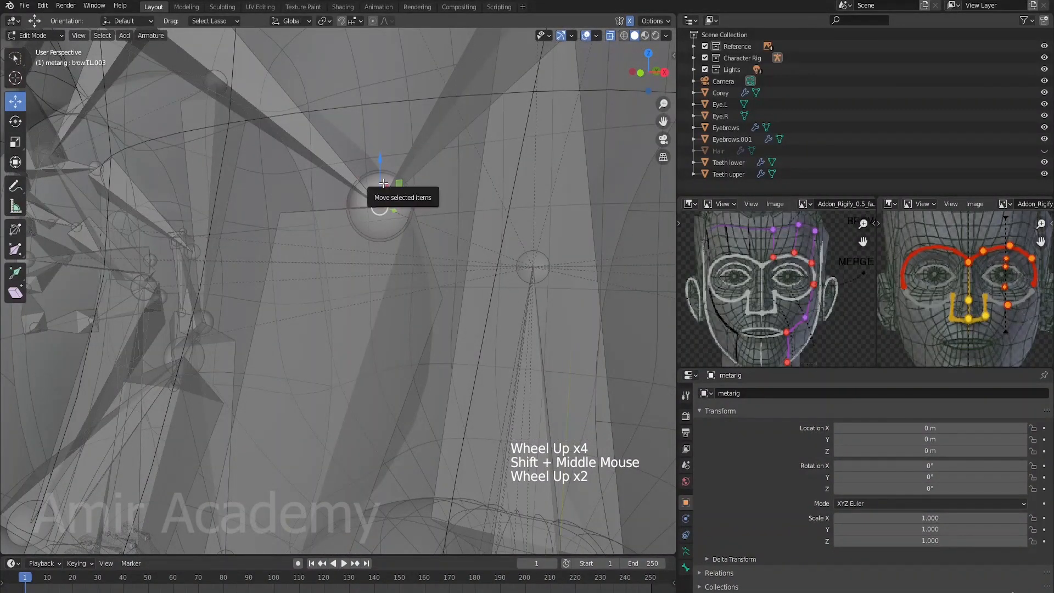
left_click(388, 201, "shift")
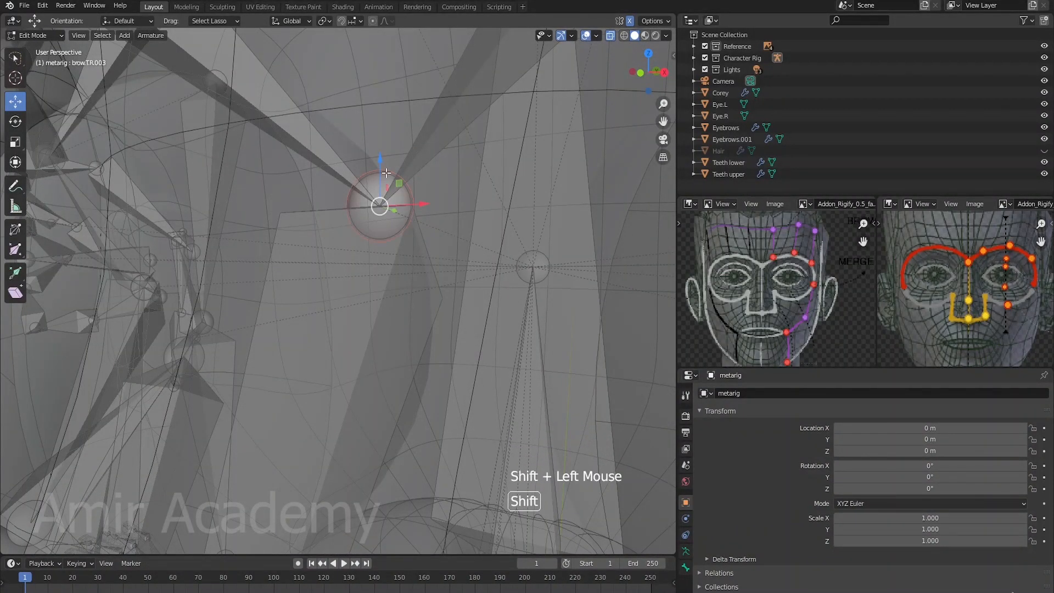
scroll(445, 243, "down", 4)
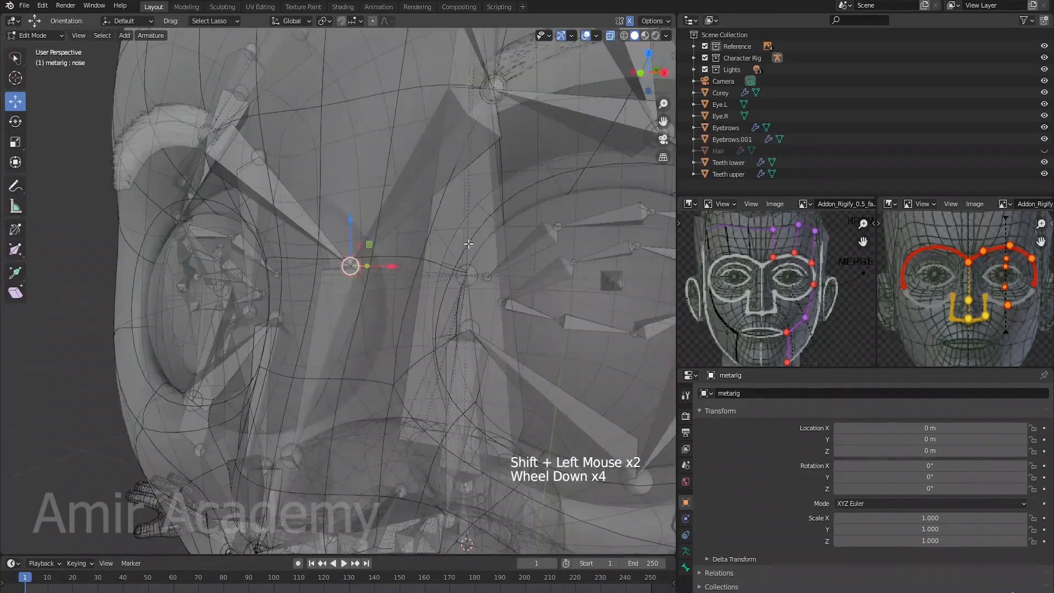
middle_click_drag(445, 244, 330, 282)
key("alt+z")
scroll(443, 268, "down", 3)
left_click_drag(325, 283, 297, 296)
left_click_drag(265, 243, 268, 228)
middle_click_drag(316, 315, 334, 291)
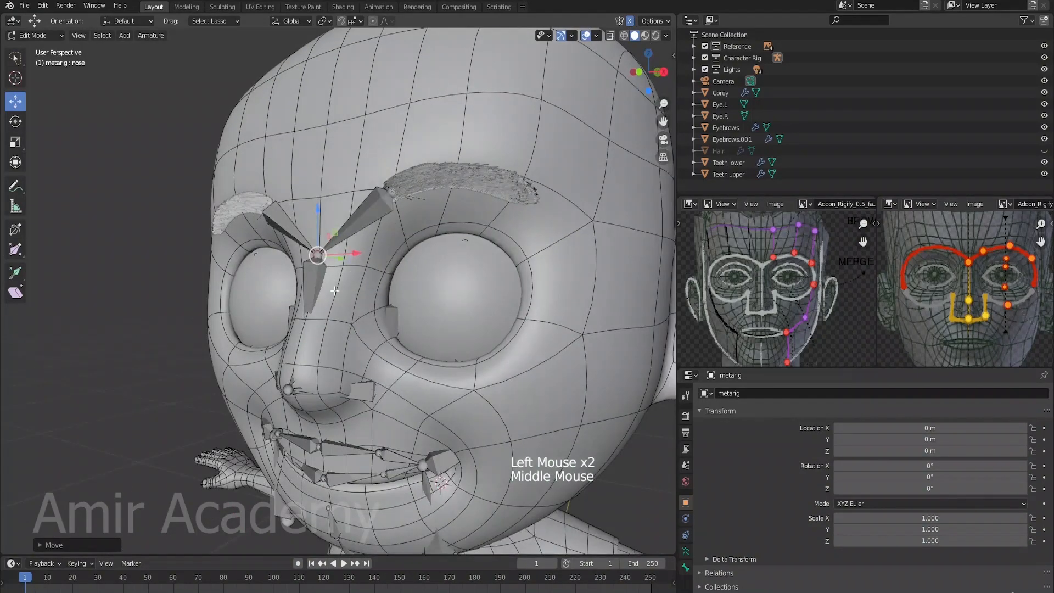
- Move the lower joint of the nose bone forward along Y so it comes out of the nose surface
key("alt+z")
scroll(321, 341, "up", 1, "shift")
scroll(307, 332, "up", 2)
middle_click_drag(322, 341, 270, 337, "shift")
left_click(223, 337)
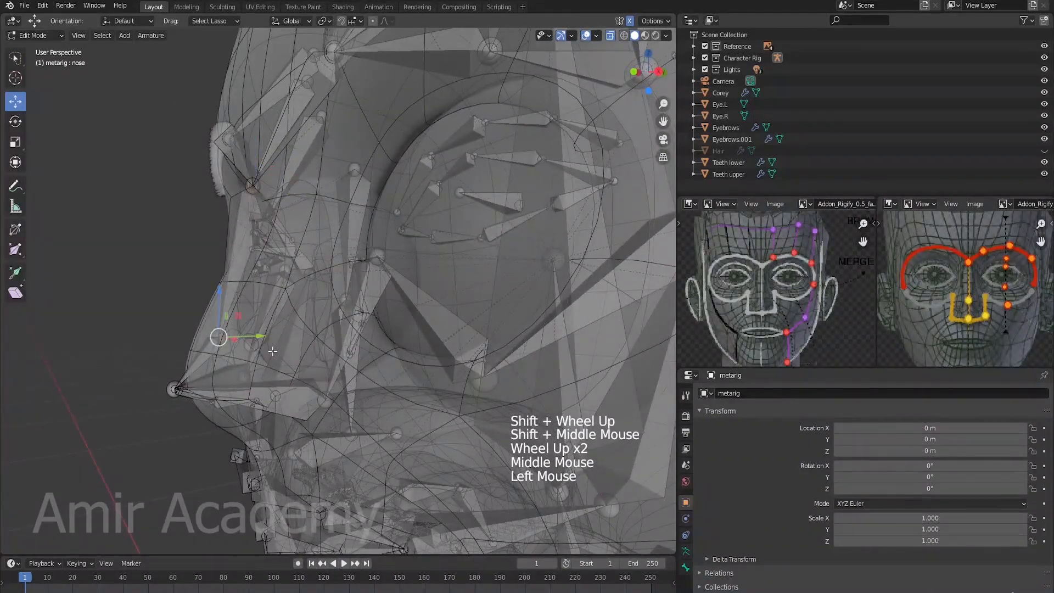
left_click_drag(241, 336, 254, 335)
key("alt+z")
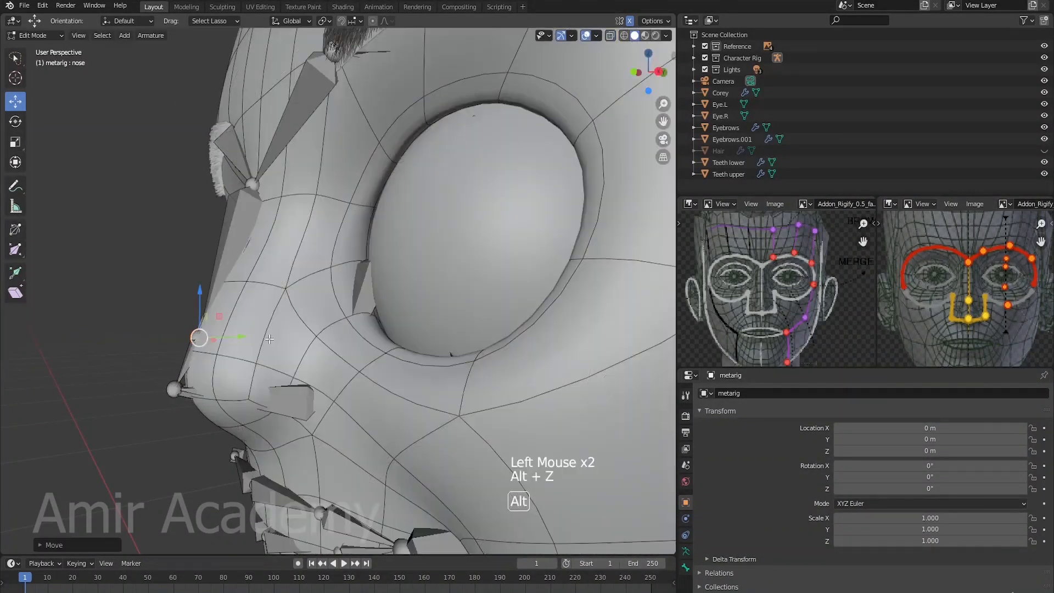
- Raise the nose bone's lower joint along Z and pull it back along Y onto the ridge of the nose
middle_click_drag(254, 335, 386, 333)
left_click(381, 330)
left_click_drag(180, 266, 183, 251)
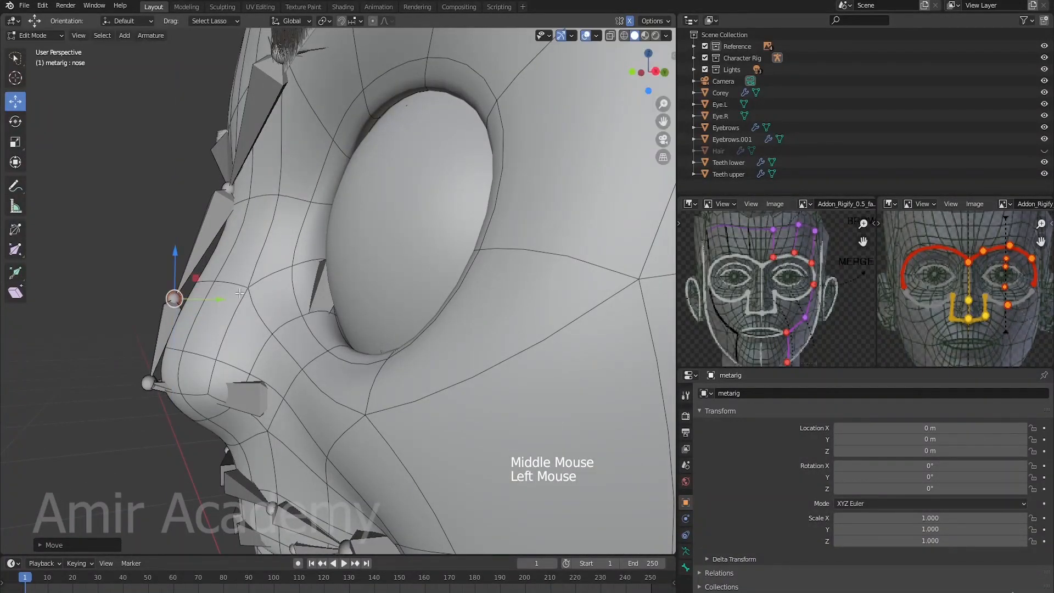
left_click_drag(215, 300, 226, 303)
- Select the joint shared by the forehead.L.001 and brow.T.L.001 bones and move it out to the middle of the left eyebrow
mouse_move(400, 161)
middle_mouse_down("shift")
mouse_move(405, 269)
mouse_move(482, 299)
mouse_move(449, 317)
middle_mouse_up("shift")
scroll(405, 268, "down", 2)
key("alt+z")
scroll(479, 314, "up", 2)
left_click(457, 314)
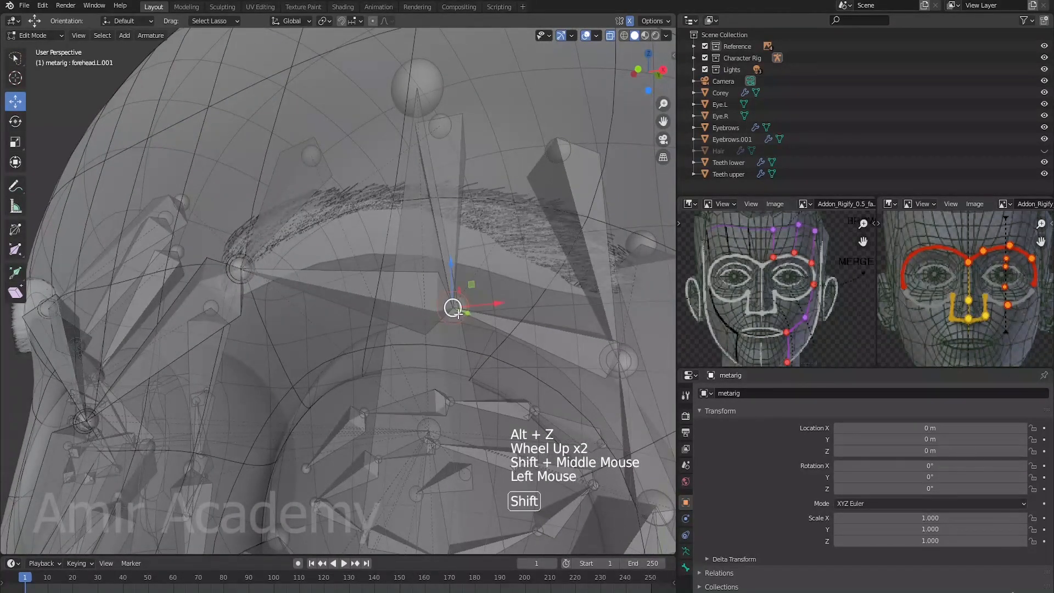
left_click(471, 337, "shift")
key("alt+z")
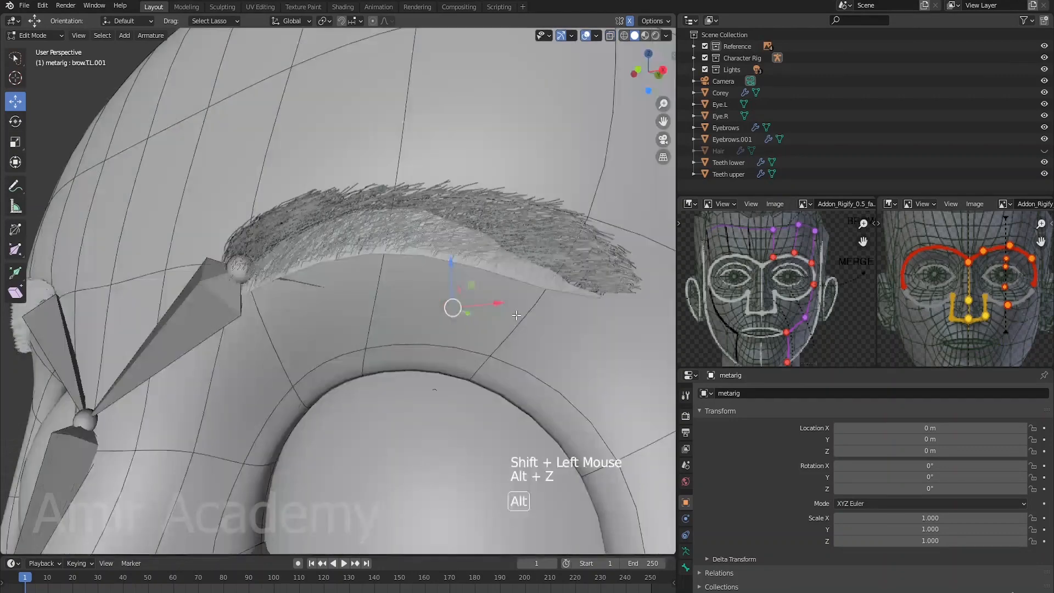
scroll(491, 328, "down", 3)
middle_click_drag(491, 328, 329, 334)
left_click_drag(322, 333, 313, 336)
middle_click_drag(314, 336, 445, 321)
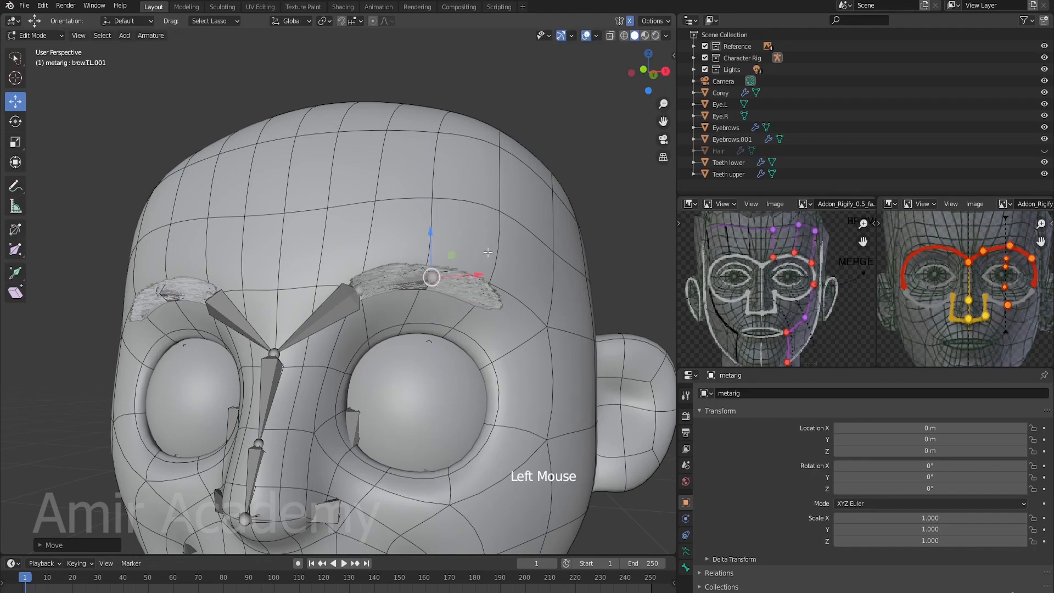
- Move the middle joint of the left brow along Y to fit it to the eyebrow surface
middle_click_drag(440, 231, 412, 269)
left_click(356, 357)
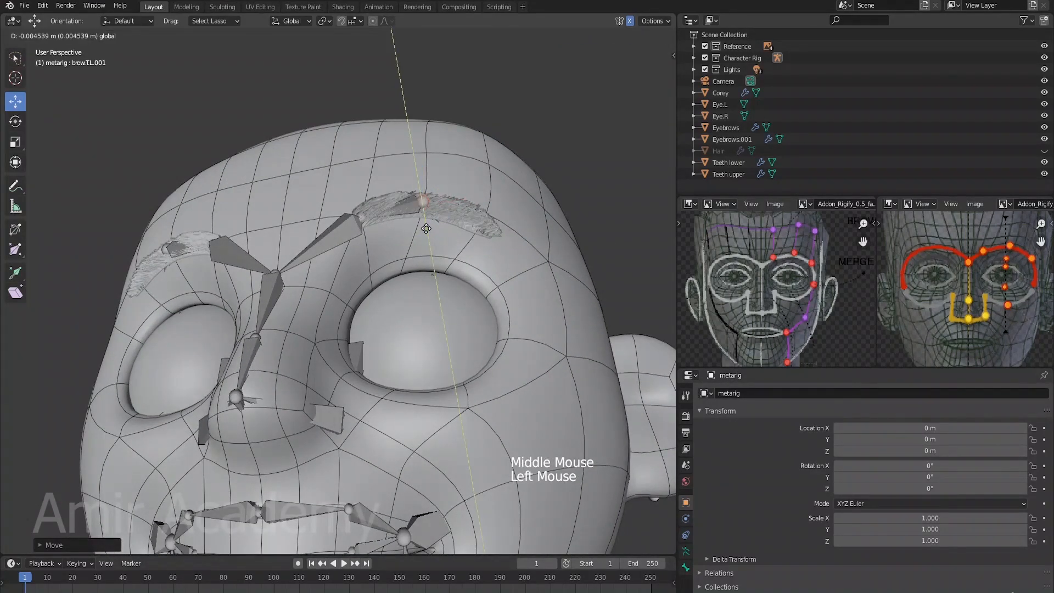
- Select the outer joint of the brow.T.L bone and move it forward along Y toward the outer end of the left eyebrow
middle_click_drag(424, 201, 460, 274)
scroll(460, 275, "up", 2)
key("alt+z")
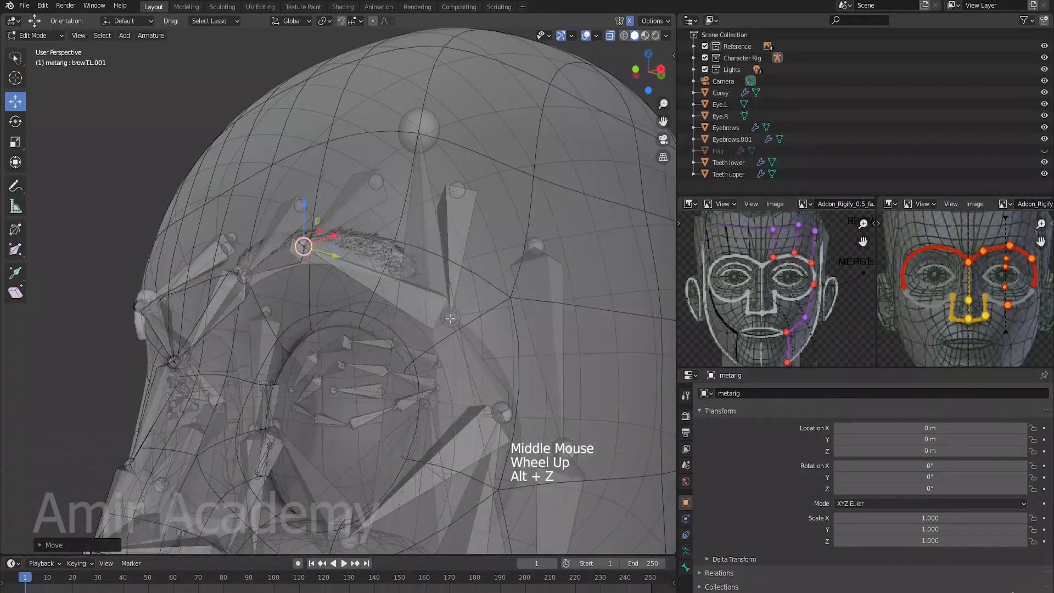
mouse_move(450, 319)
middle_mouse_down()
mouse_move(430, 390)
mouse_move(476, 337)
mouse_move(439, 331)
middle_mouse_up()
left_click(433, 390)
left_click(420, 390, "shift")
key("alt+z")
left_click_drag(439, 331, 413, 336)
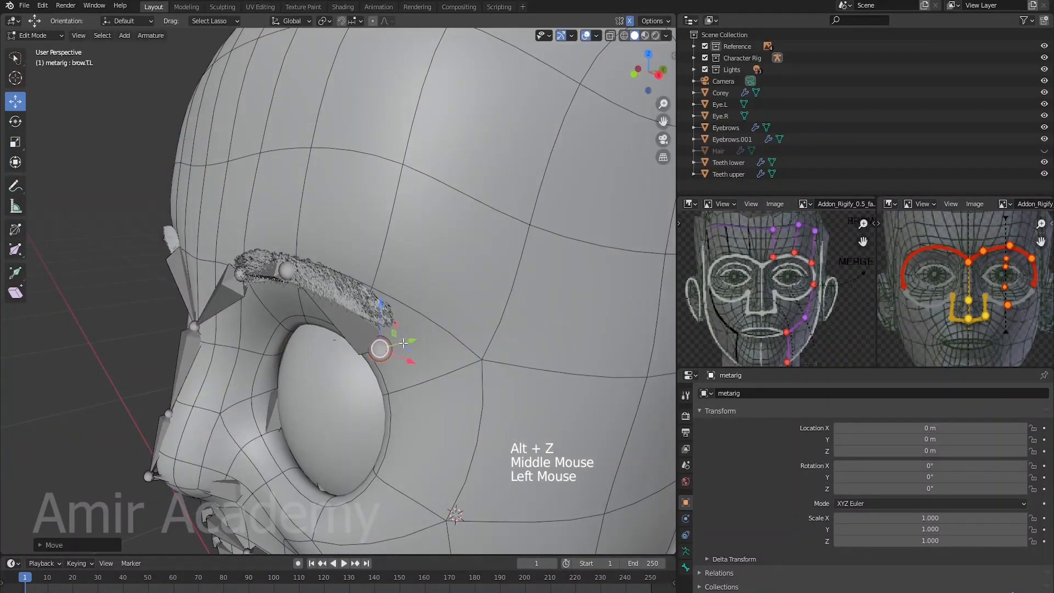
- Raise the outer left brow joint and adjust its depth so it sits on the outer tip of the eyebrow
middle_click_drag(413, 336, 479, 316)
left_click_drag(538, 237, 548, 204)
scroll(549, 204, "up", 2)
middle_click_drag(549, 204, 493, 299)
left_click_drag(473, 357, 463, 362)
middle_click_drag(464, 362, 561, 281)
middle_click_drag(626, 214, 533, 266, "shift")
left_click_drag(510, 184, 510, 194)
scroll(512, 247, "down", 1)
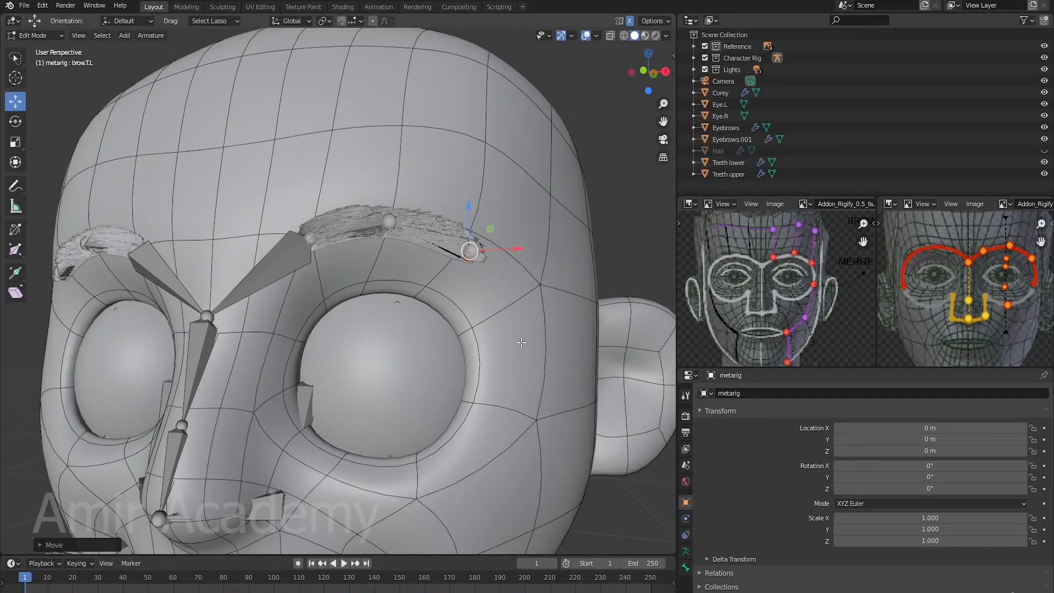
- Select the neighbouring joints of the cheek.B.L.001 and cheek.T.L bones and move them forward toward the outer corner of the left eye
scroll(497, 316, "down", 2)
middle_click_drag(496, 316, 461, 332, "shift")
key("alt+z")
scroll(399, 319, "up", 2)
left_click(461, 331)
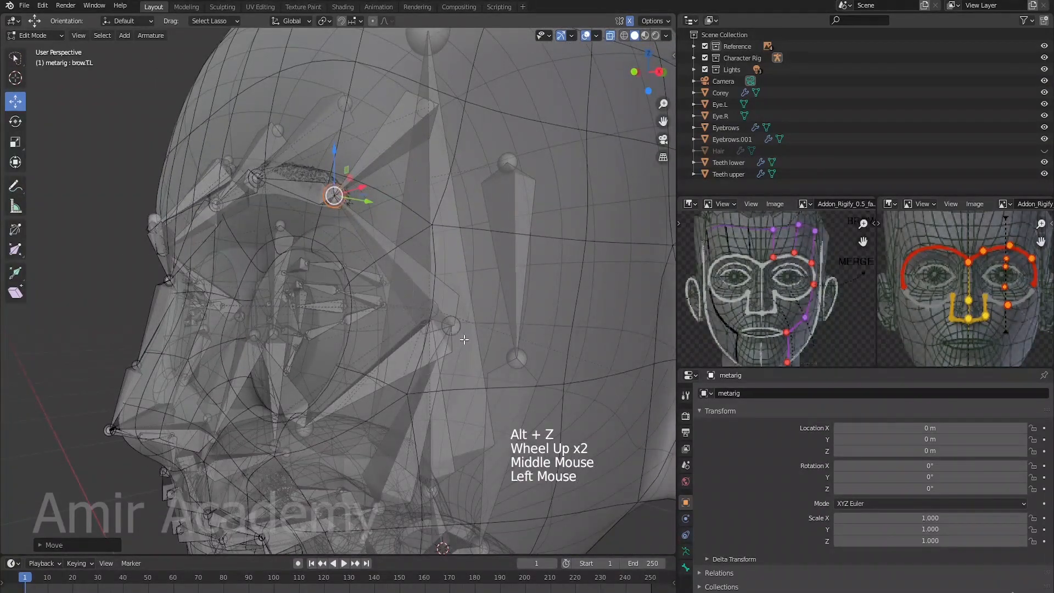
key("KP_Decimal")
scroll(441, 331, "down", 3)
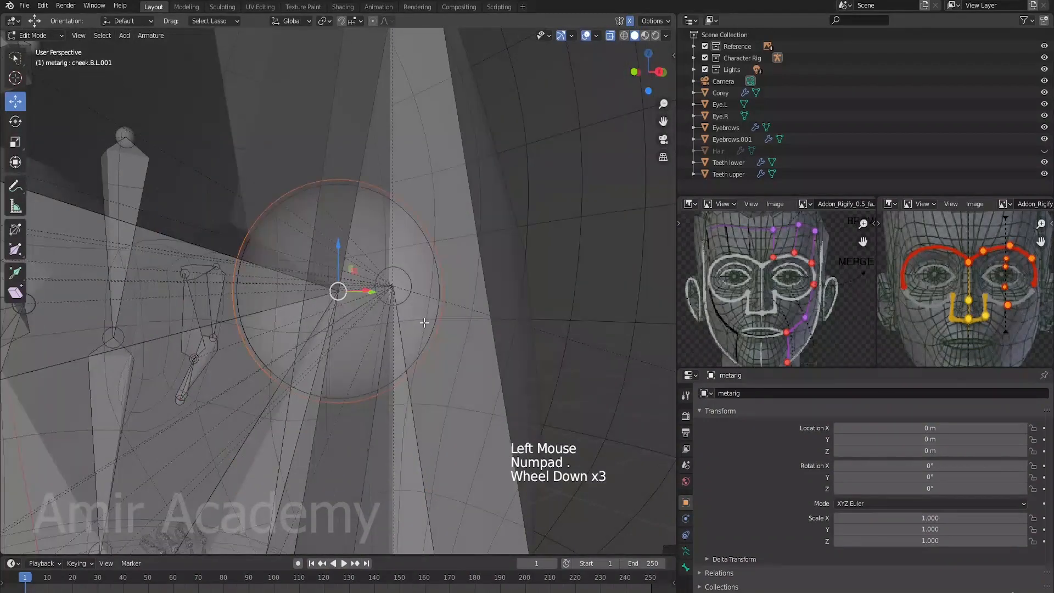
middle_click_drag(431, 345, 466, 270)
left_click(397, 207, "shift")
scroll(454, 351, "down", 1)
scroll(454, 350, "down", 8)
left_click_drag(400, 281, 322, 344)
- Bring the selected cheek joints out onto the face surface beside the left eye's outer corner and lower them slightly along Z
key("alt+z")
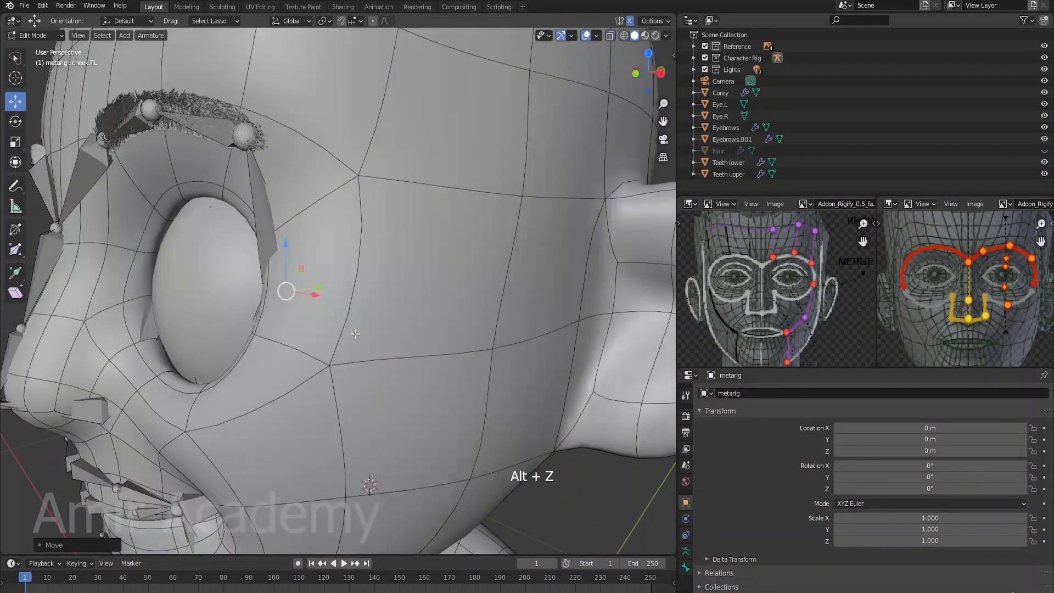
middle_click_drag(322, 344, 415, 290)
left_click_drag(415, 288, 453, 293)
middle_click_drag(451, 294, 379, 307)
left_click_drag(336, 300, 321, 311)
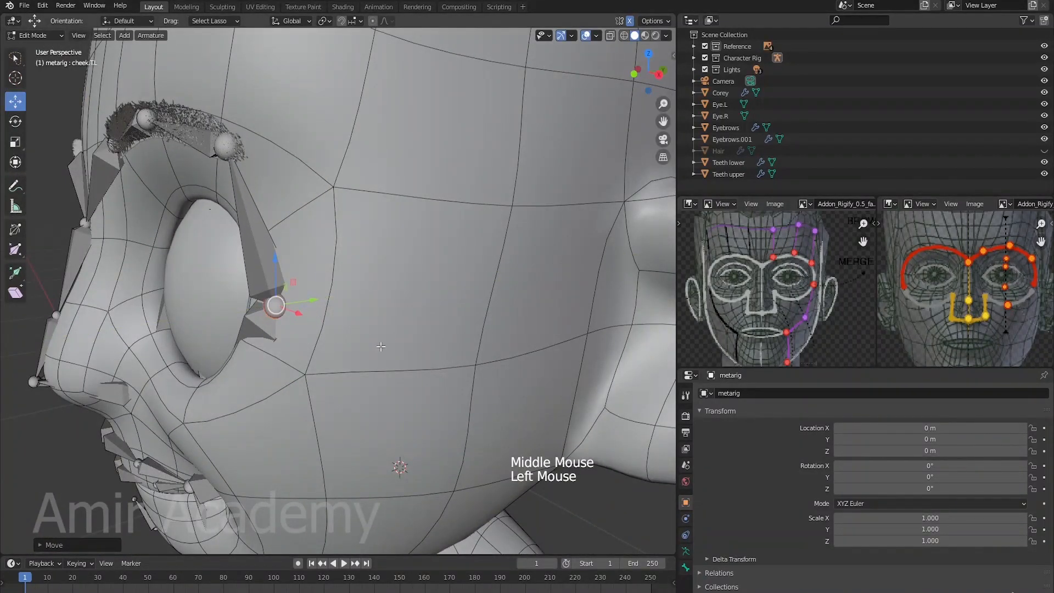
middle_click_drag(351, 348, 398, 244)
left_click_drag(399, 243, 401, 258)
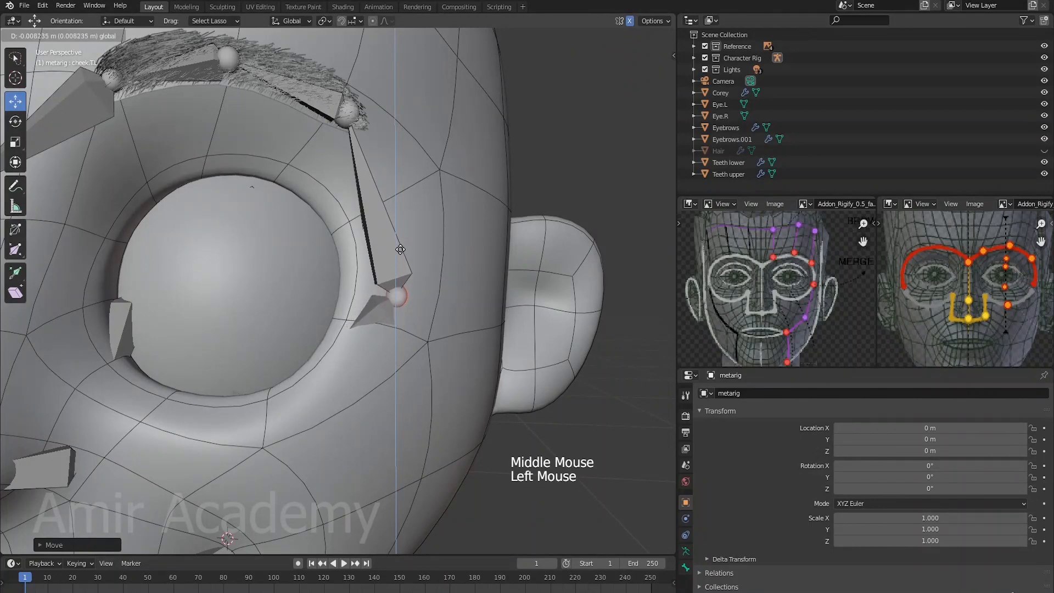
- Select the overlapping nose tip joints of nose.L.001, nose.R.001 and nose.001 and shift them slightly along Y
scroll(401, 264, "down", 2)
middle_click_drag(400, 264, 384, 297)
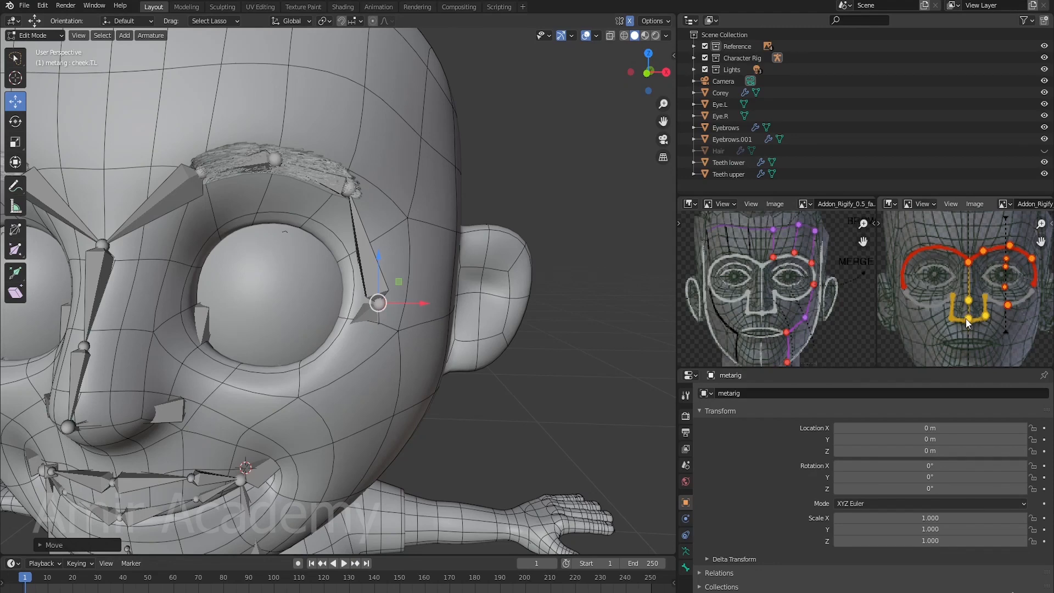
middle_click_drag(377, 381, 466, 299, "shift")
middle_click_drag(272, 279, 251, 275)
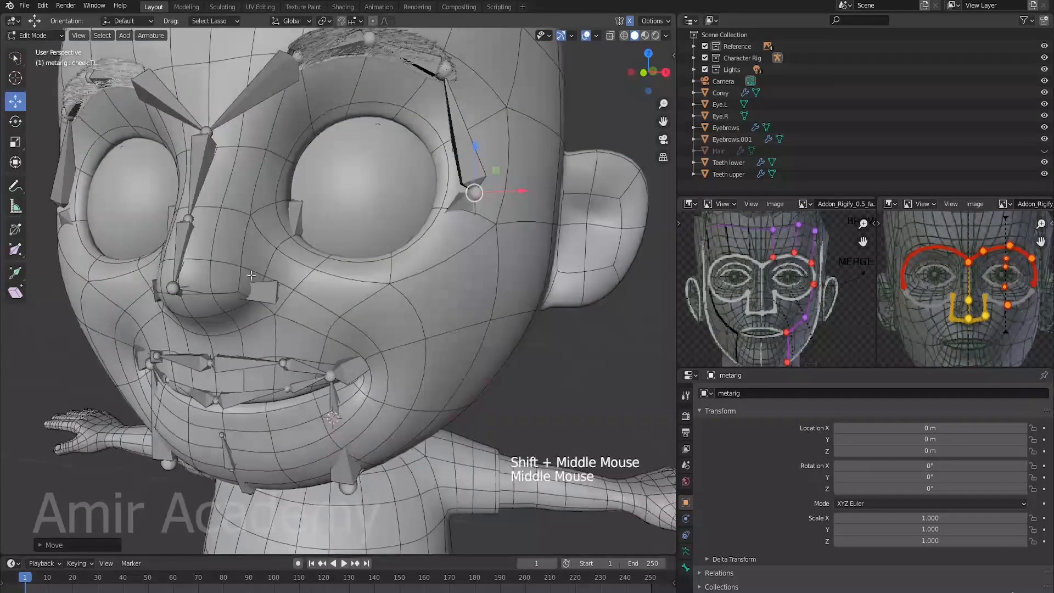
left_click(266, 296)
key("alt+z")
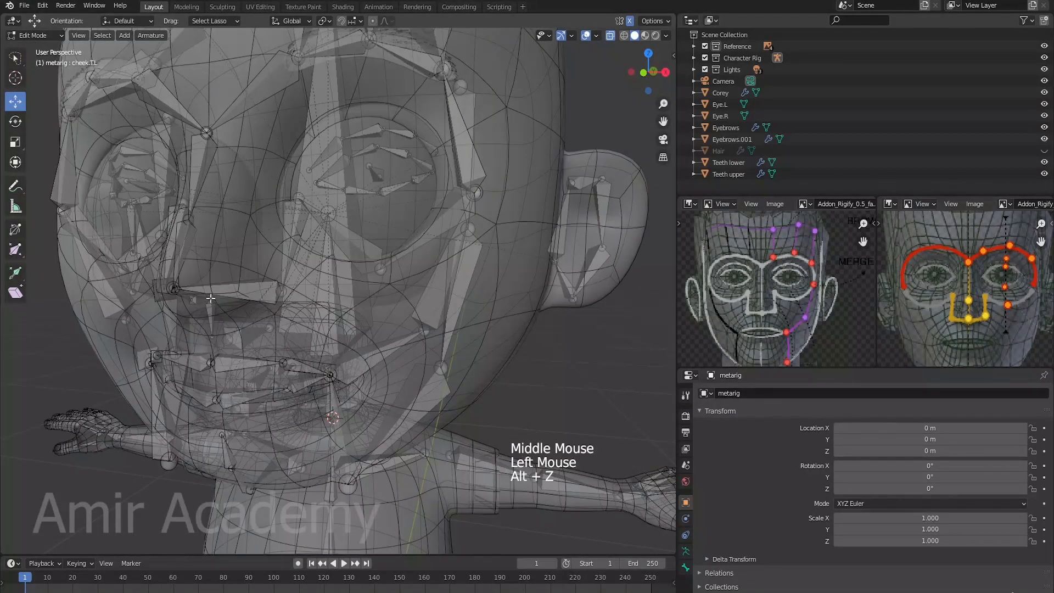
left_click(173, 286)
key("KP_Decimal")
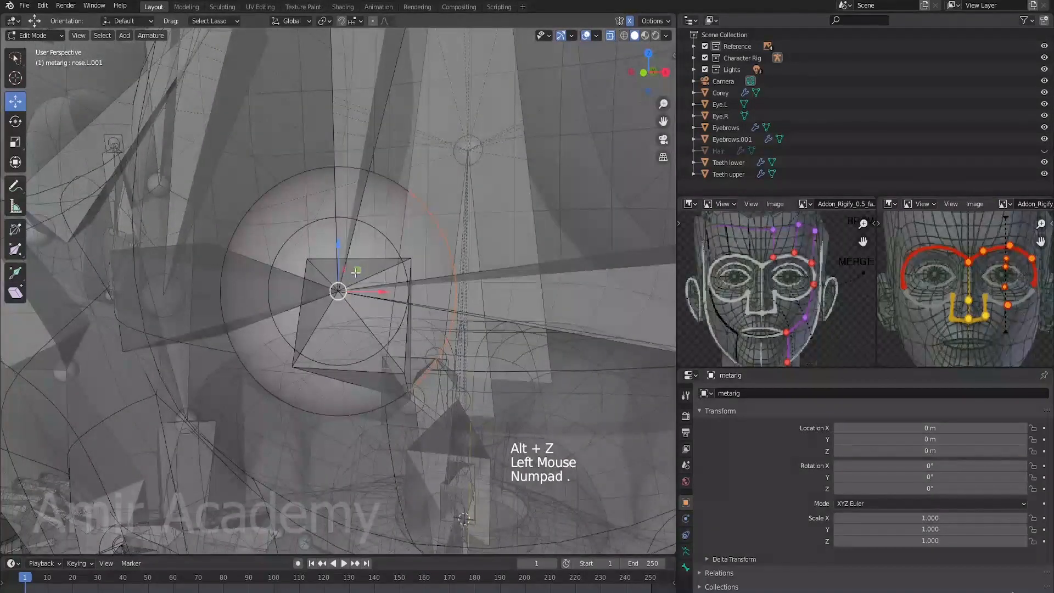
scroll(296, 319, "down", 4)
middle_click_drag(308, 321, 315, 295)
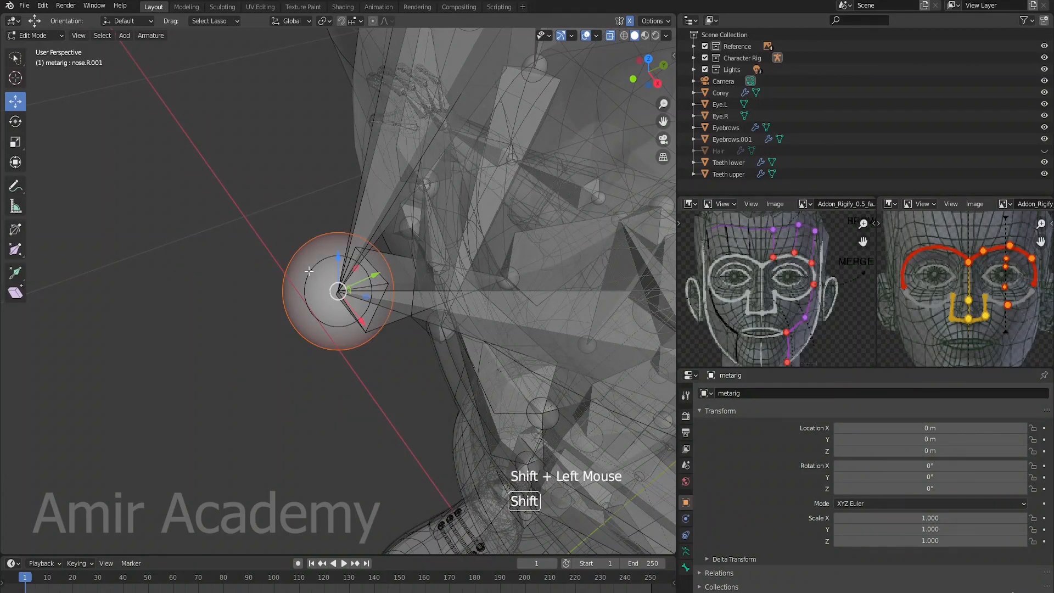
scroll(392, 384, "down", 3)
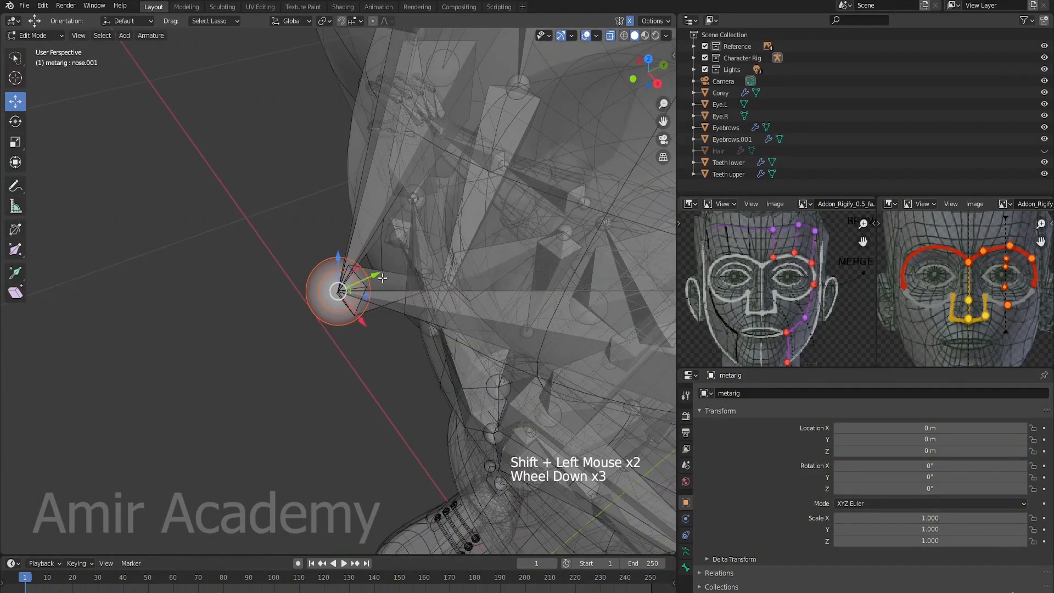
mouse_move(380, 276)
left_mouse_down()
mouse_move(336, 297)
mouse_move(383, 275)
left_mouse_up()
- In the right side view, move the nose tip joint back and down onto the tip of the nose
middle_click_drag(448, 352, 543, 226)
key("alt+z")
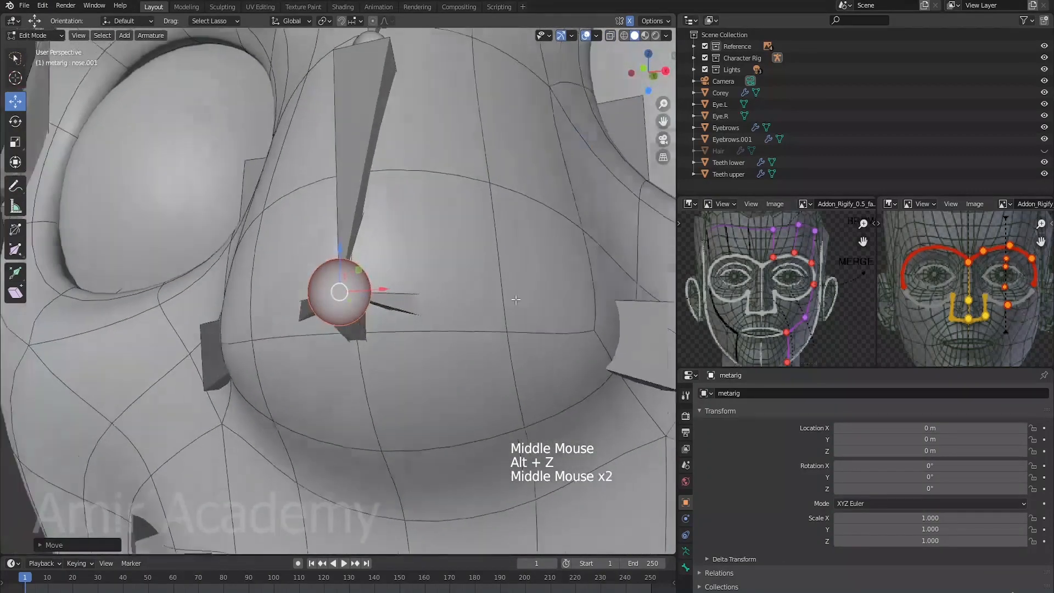
scroll(445, 309, "down", 4)
key("KP_3")
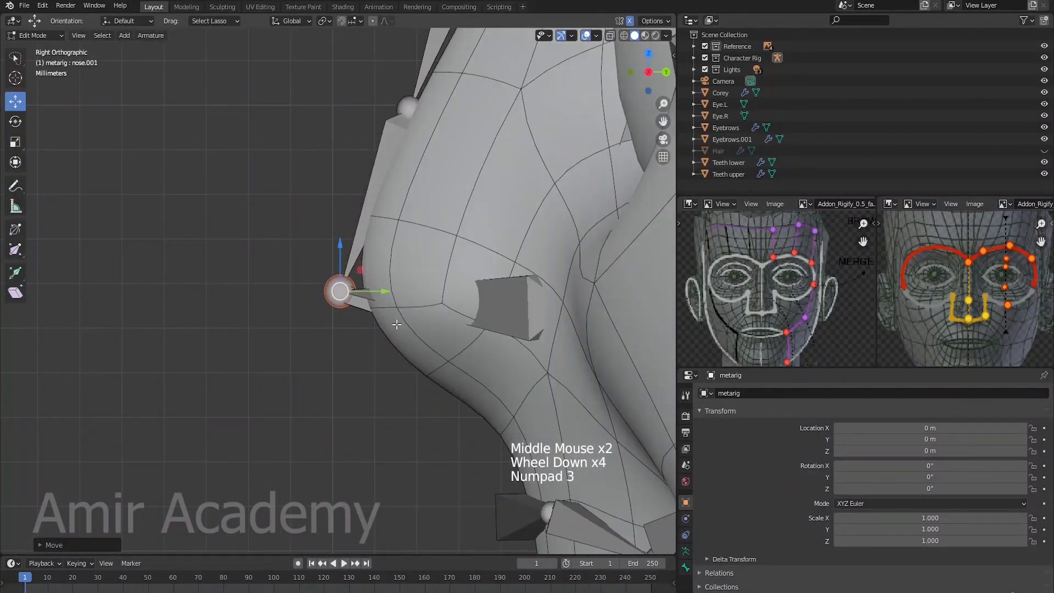
key("g")
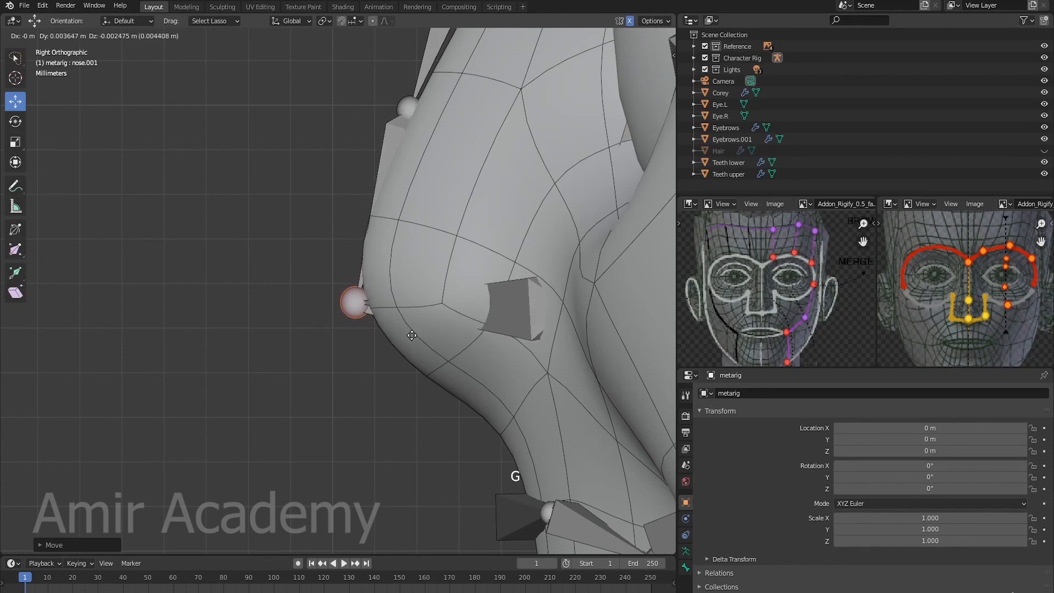
left_click(412, 335)
- Select the lower joint of the nose.002 bone and move it down to the underside of the nose in the right side view
key("alt+z")
middle_click_drag(497, 430, 472, 341)
left_click(412, 330)
middle_click_drag(412, 330, 478, 359)
key("alt+z")
key("KP_3")
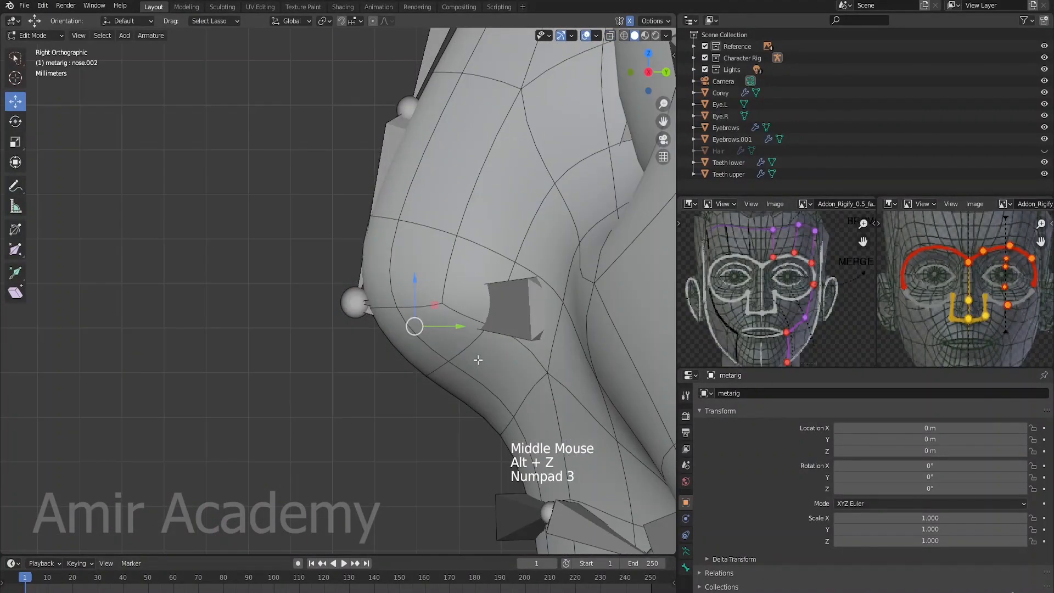
key("g")
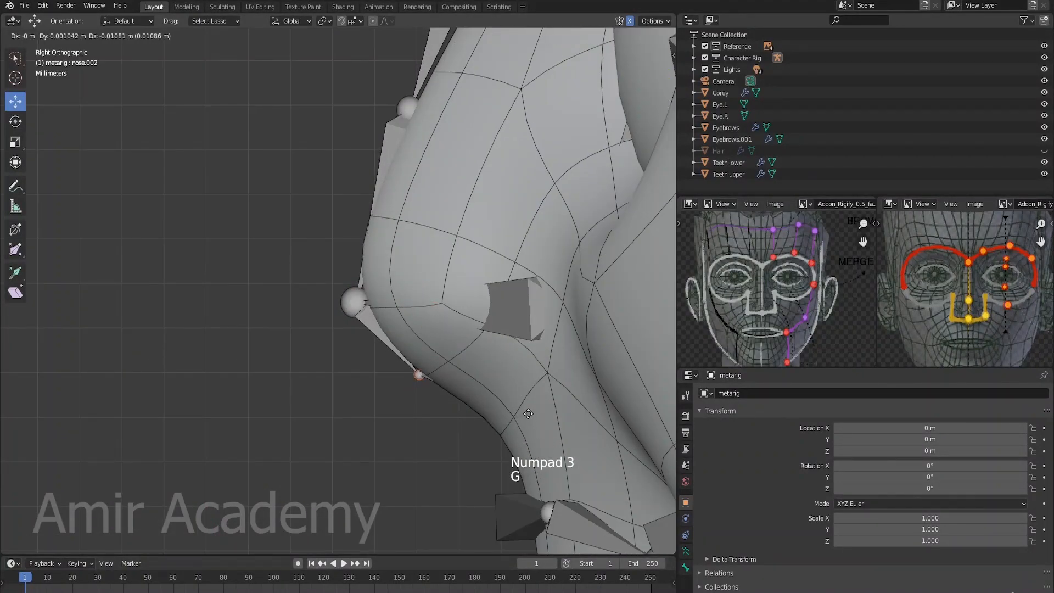
left_click(537, 416)
- Select the nose.004 bone and move it down and forward to the surface between the nose and the upper lip
key("alt+z")
middle_click_drag(558, 405, 510, 323, "shift")
left_click(509, 323)
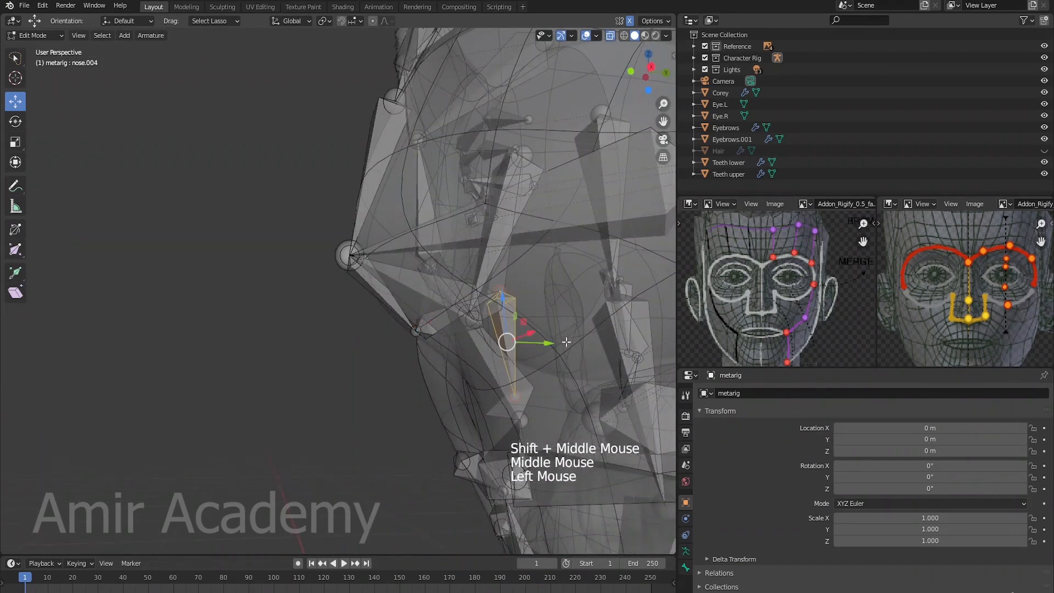
middle_click_drag(558, 349, 521, 363)
key("alt+z")
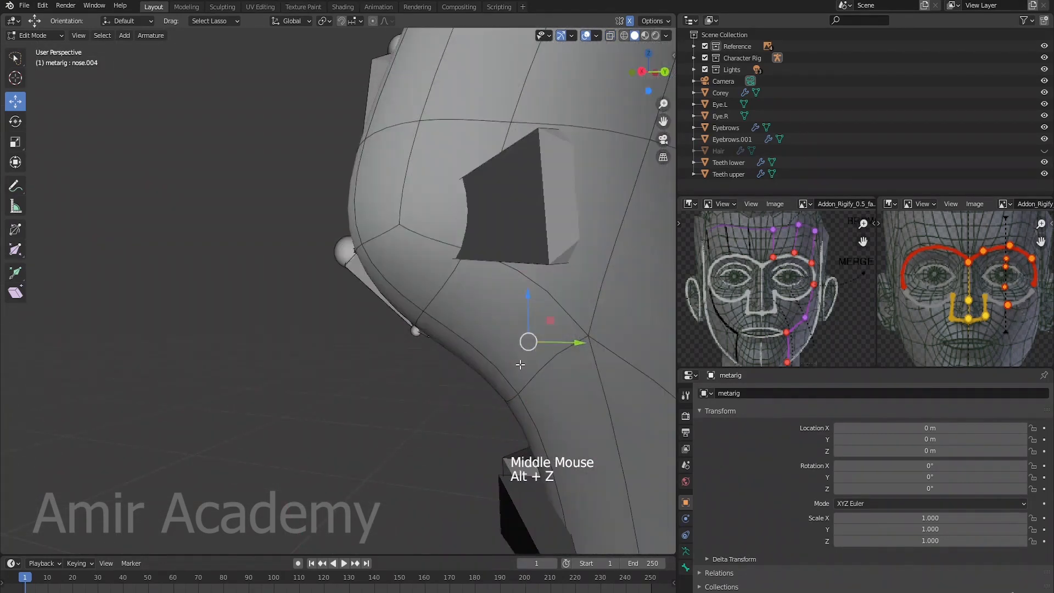
key("KP_3")
scroll(519, 365, "down", 3)
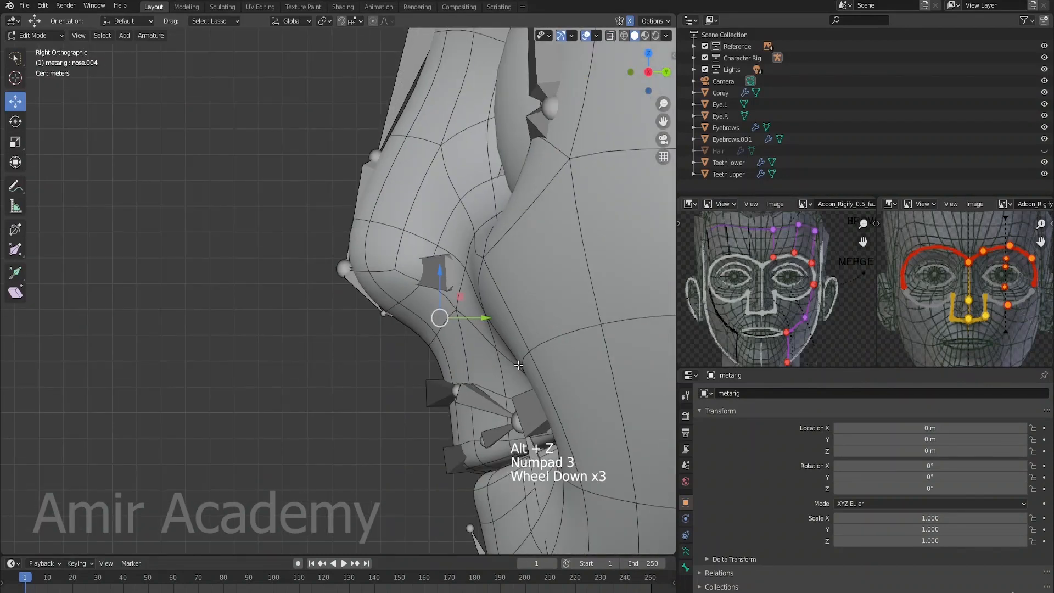
key("g")
left_click(514, 433)
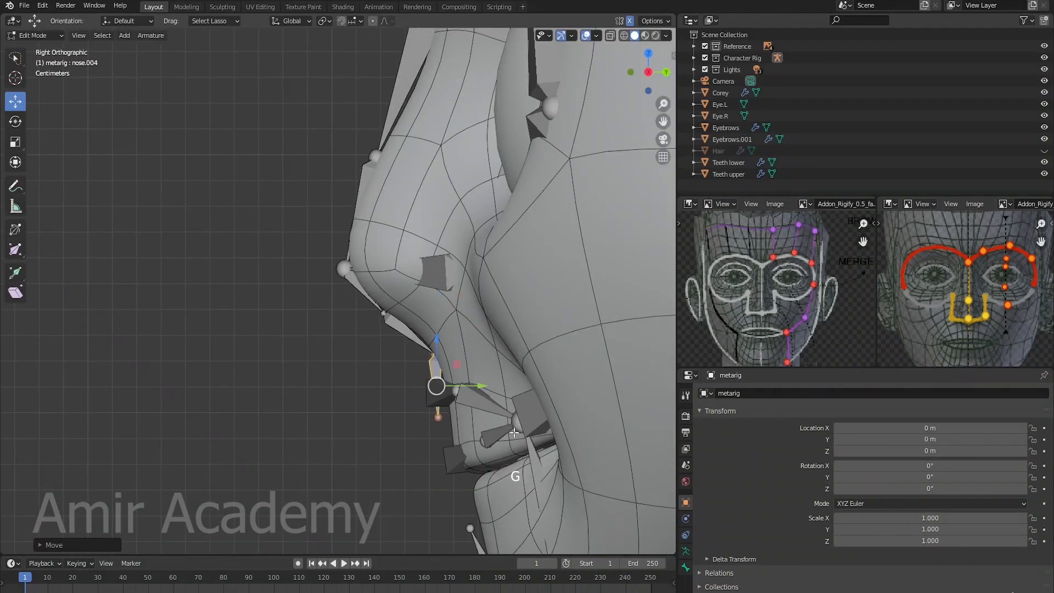
- Move the lower joint of nose.004 back along Y to the upper lip, and nudge the nose.002 joint along the nose's underside
left_click(441, 418)
left_click(441, 418)
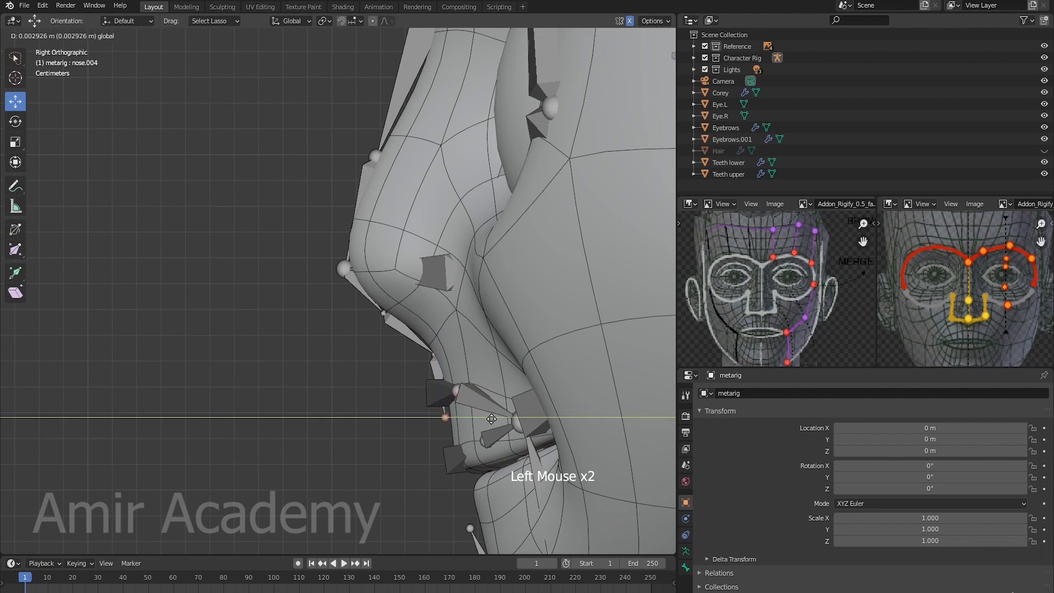
left_click(383, 313)
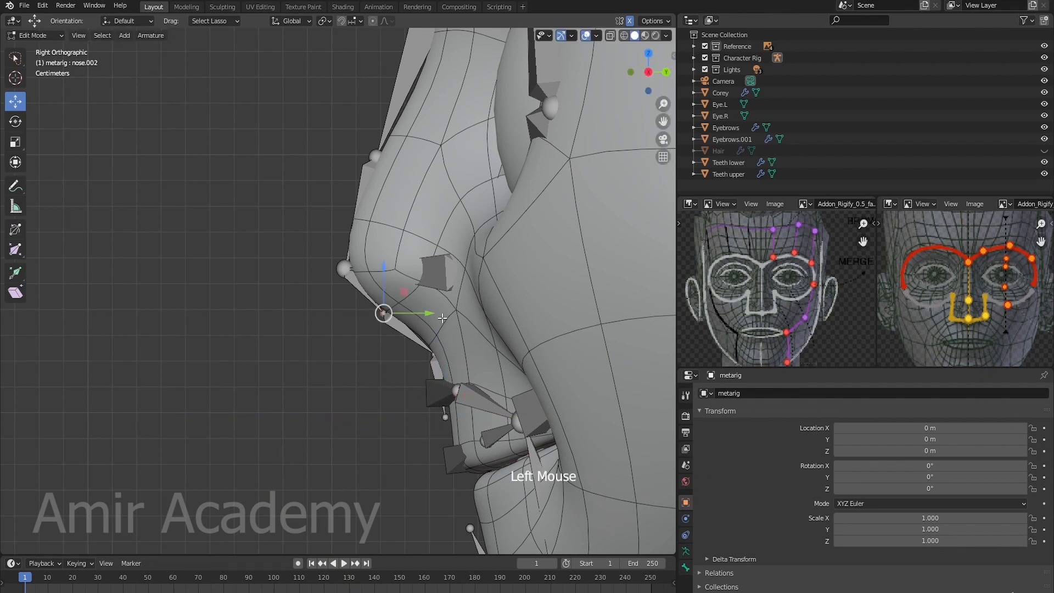
key("g")
left_click(446, 321)
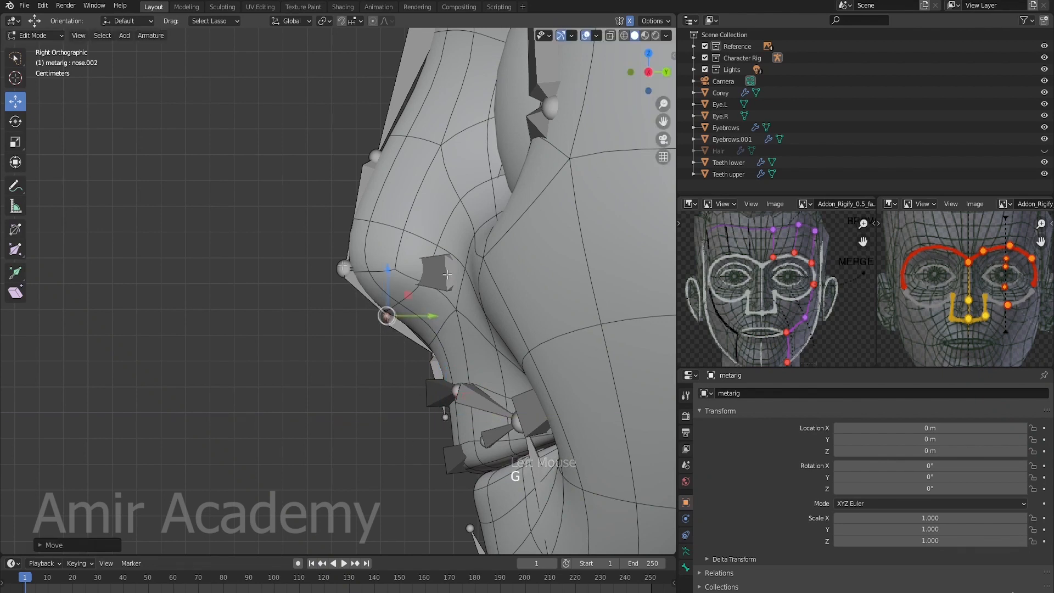
- Select the joint at the end of the nose.L bone and move it forward onto the outer side of the left nostril
scroll(412, 295, "down", 3)
middle_click_drag(411, 294, 379, 335)
scroll(390, 313, "up", 2)
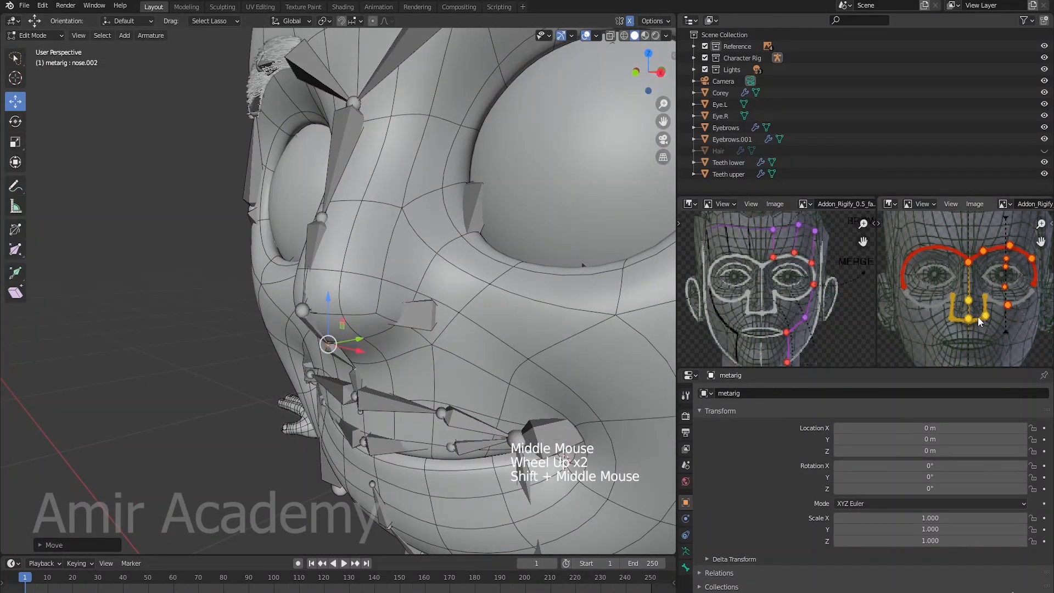
key("alt+z")
mouse_move(424, 324)
middle_mouse_down()
mouse_move(412, 298)
mouse_move(483, 314)
mouse_move(417, 297)
mouse_move(456, 299)
middle_mouse_up()
left_click(429, 297)
key("KP_Decimal")
scroll(471, 298, "down", 12)
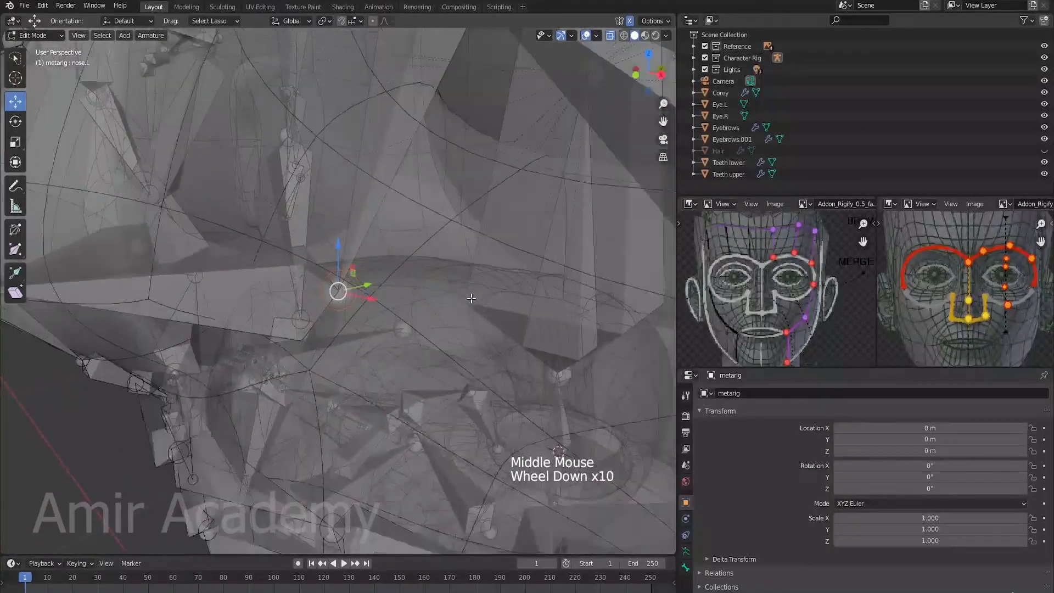
key("alt+z")
middle_click_drag(447, 255, 416, 283)
left_click_drag(377, 280, 333, 287)
middle_click_drag(333, 287, 472, 208)
left_click_drag(391, 249, 369, 254)
- Select the lower joint of the nose bone and move it down and forward along the nose ridge in the right side view
scroll(368, 254, "down", 3)
middle_click_drag(369, 254, 458, 298)
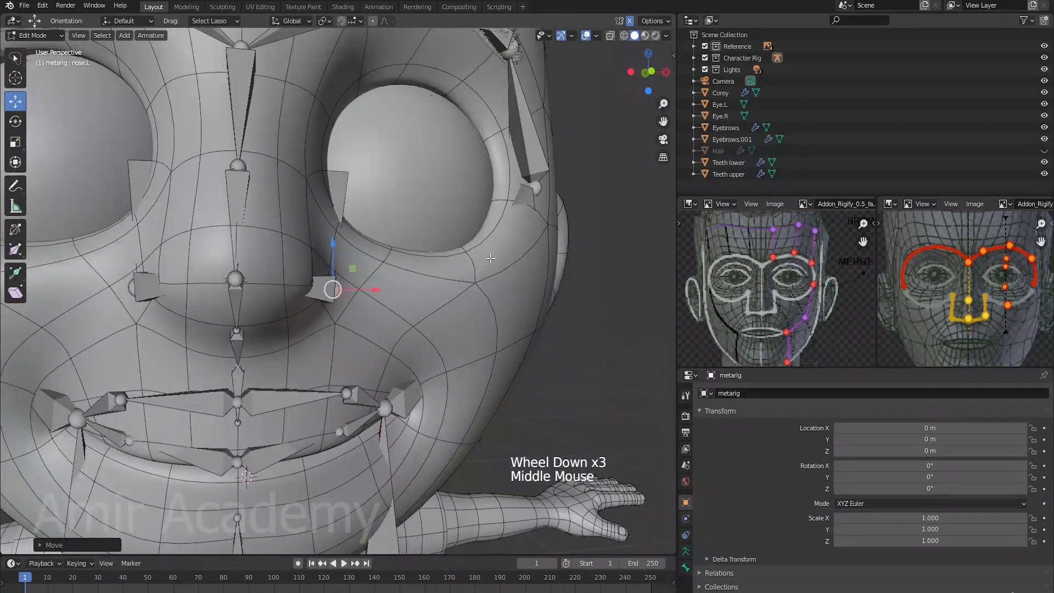
middle_click_drag(490, 258, 483, 274)
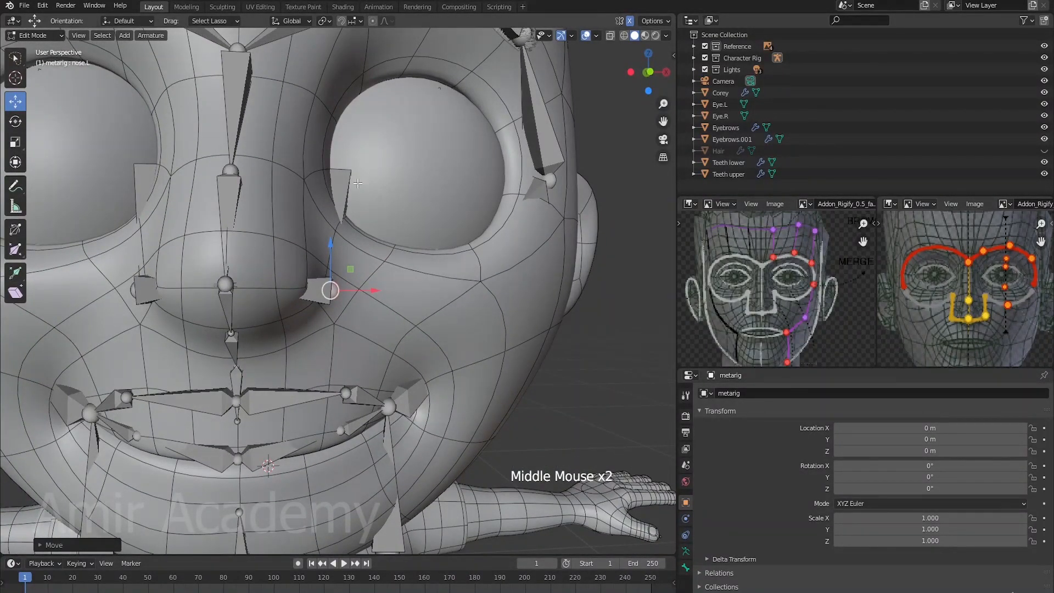
left_click(232, 171)
middle_click_drag(415, 186, 311, 188)
key("KP_3")
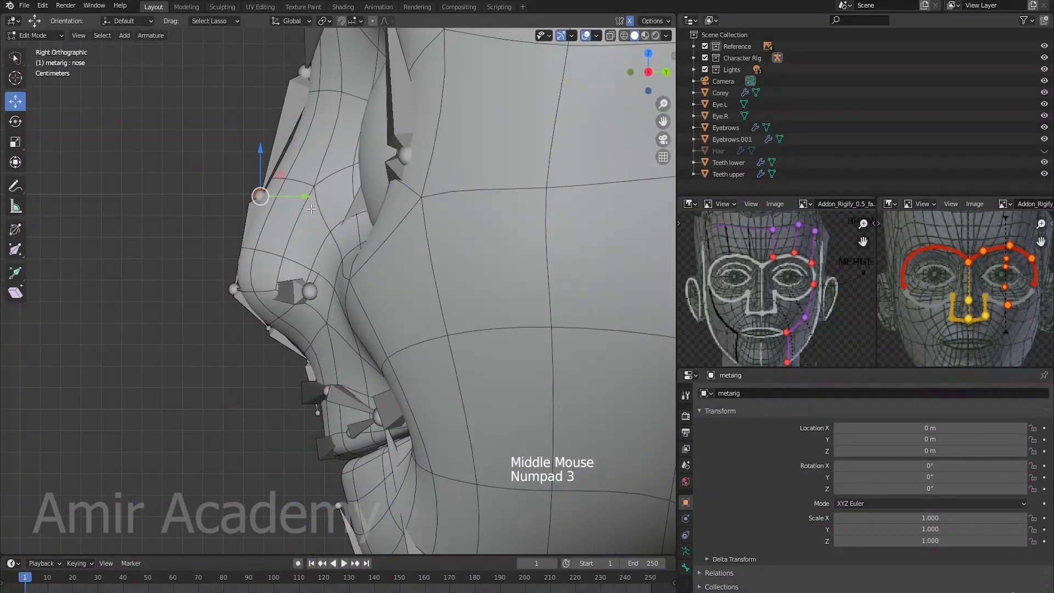
key("g")
left_click(309, 232)
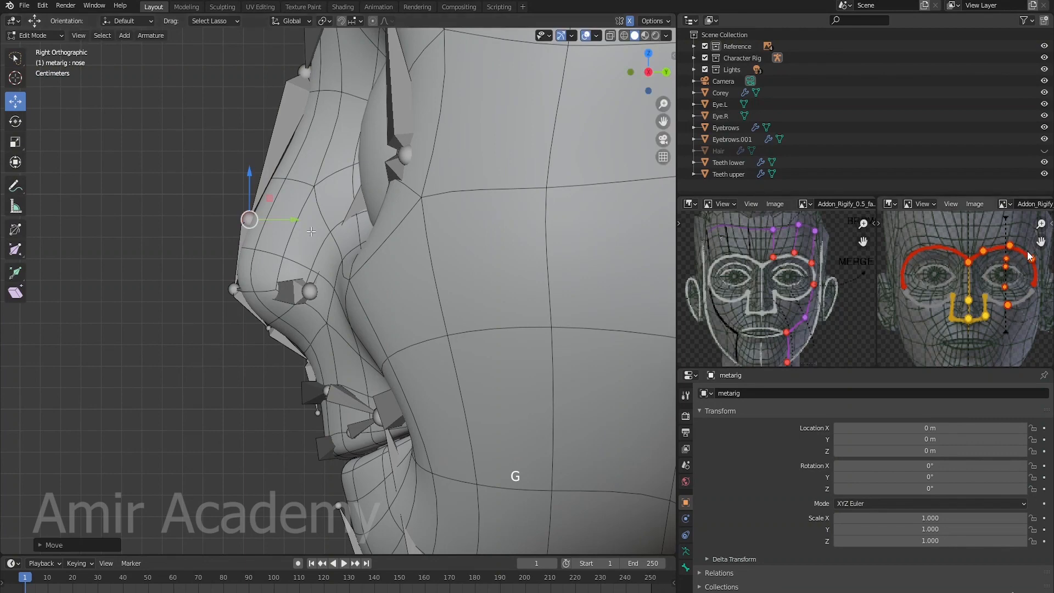
- Select the end joint of cheek.T.L.001 and move it forward and down to the face surface beside the nose in the right side view
middle_click_drag(395, 248, 275, 258)
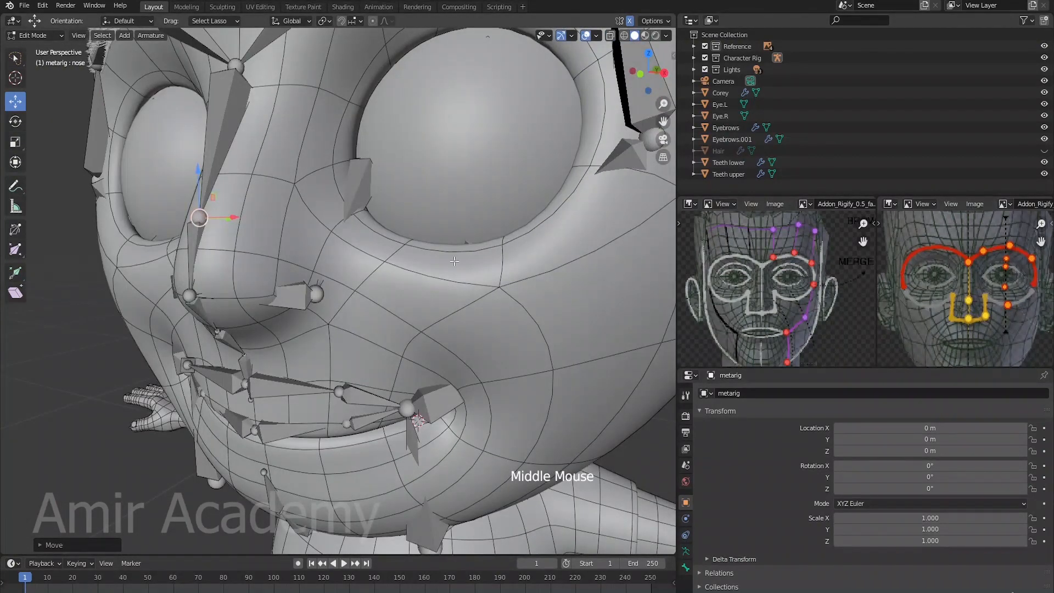
middle_click_drag(368, 258, 380, 164)
key("alt+z")
scroll(380, 153, "up", 2)
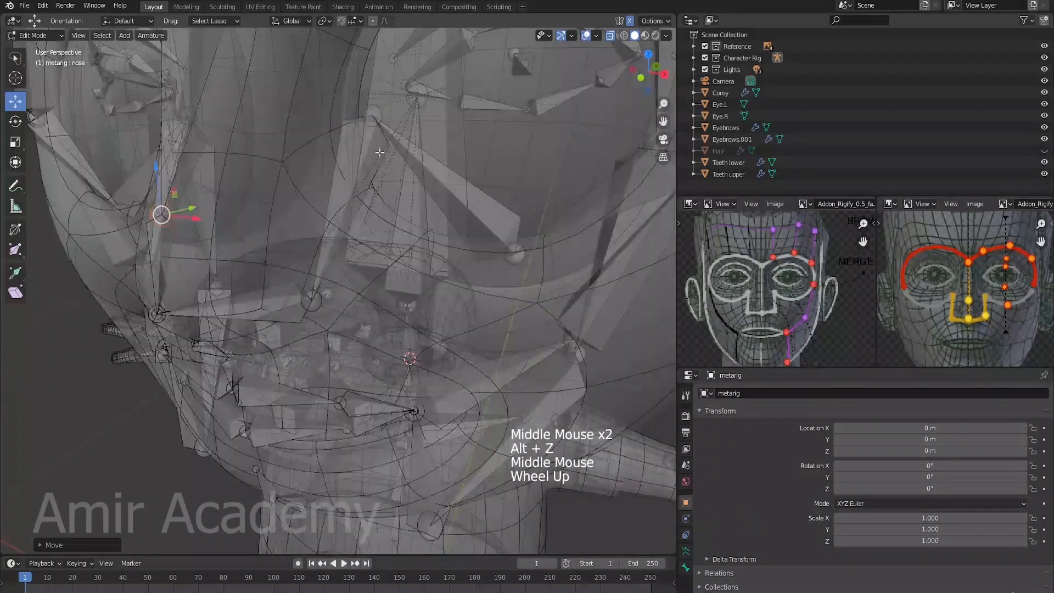
left_click(378, 114)
middle_click_drag(379, 114, 417, 132)
scroll(418, 138, "down", 1)
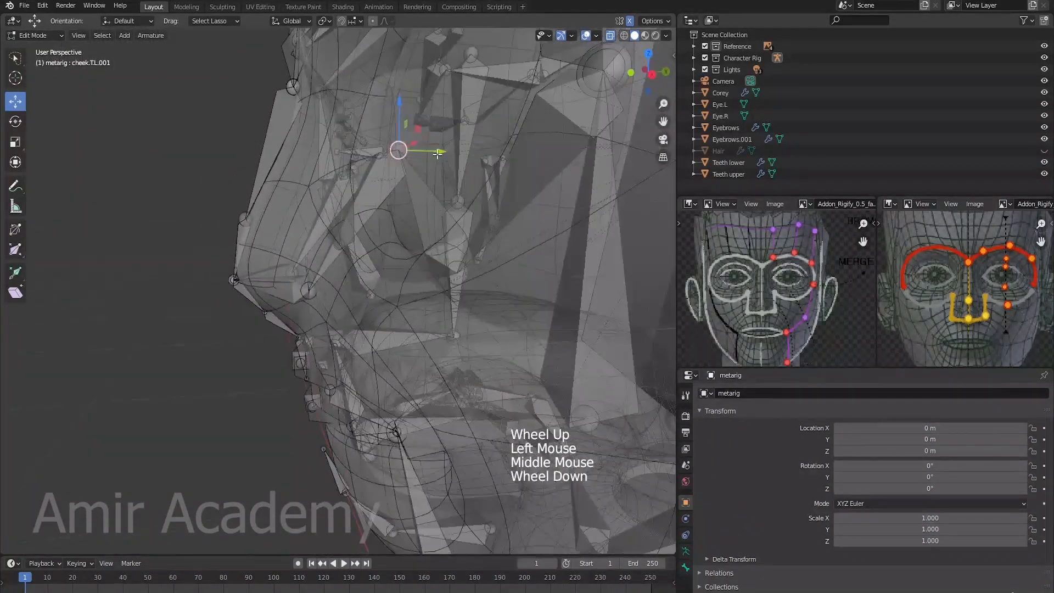
key("KP_3")
key("g")
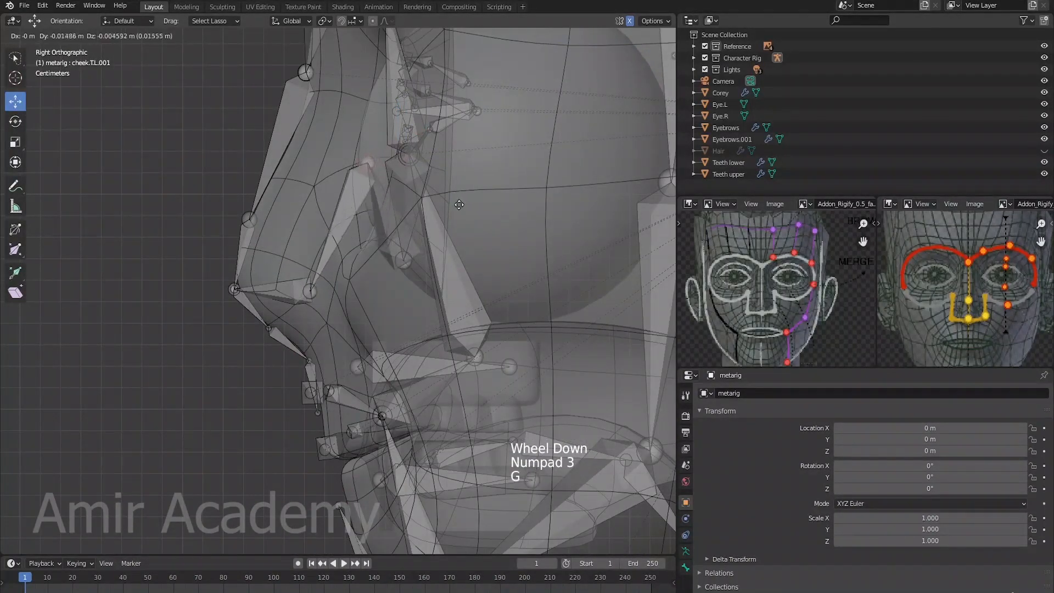
left_click(442, 273)
key("alt+z")
middle_click_drag(442, 273, 519, 265)
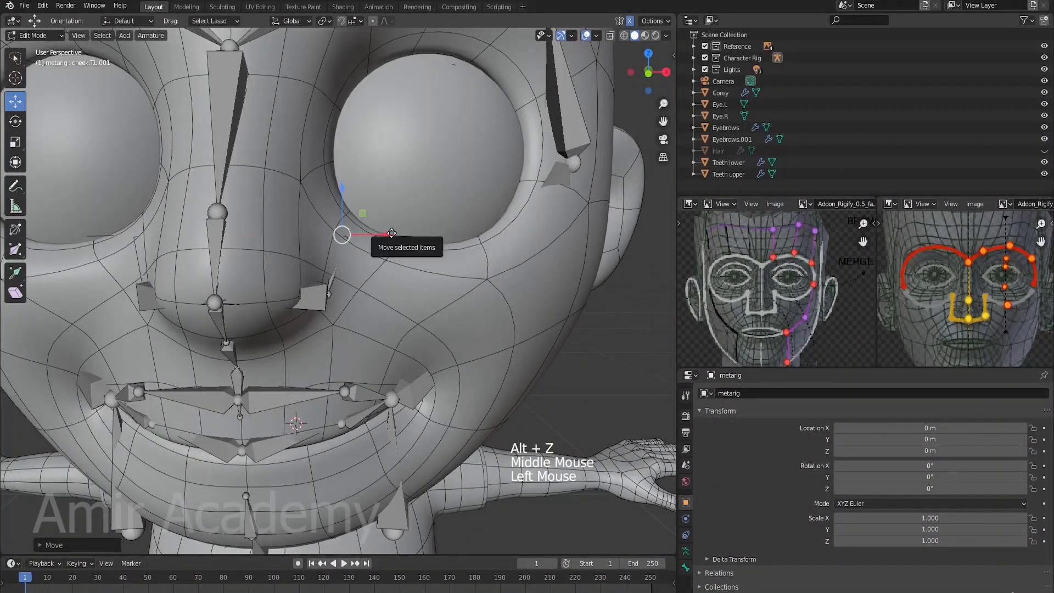
- Nudge the cheek.T.L.001 joint along the axes so it sits on the surface at the left eye's inner lower corner
left_click_drag(341, 235, 350, 235)
left_click_drag(345, 193, 353, 187)
middle_click_drag(433, 202, 381, 239)
left_click_drag(391, 235, 386, 239)
scroll(386, 238, "down", 4)
middle_click_drag(386, 238, 443, 241)
scroll(433, 236, "down", 2)
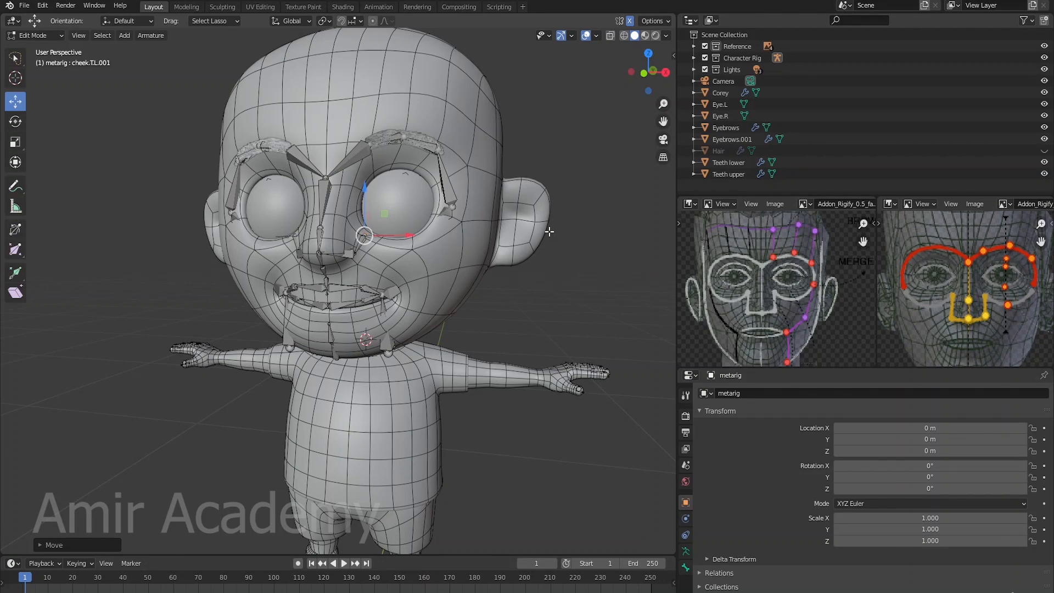
middle_click_drag(550, 231, 552, 229, "shift")
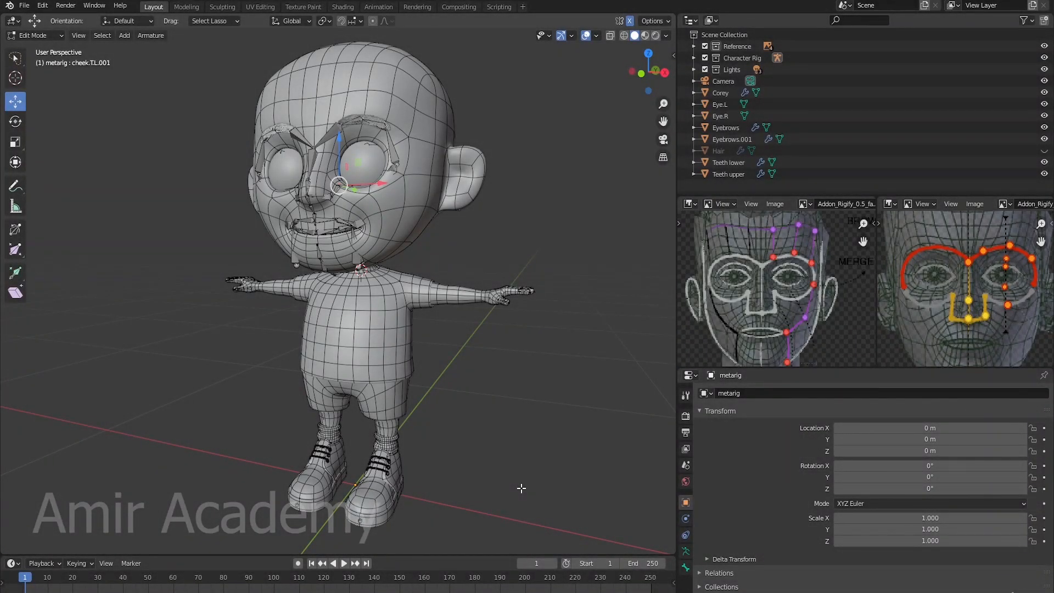
middle_click_drag(481, 434, 478, 437, "shift")
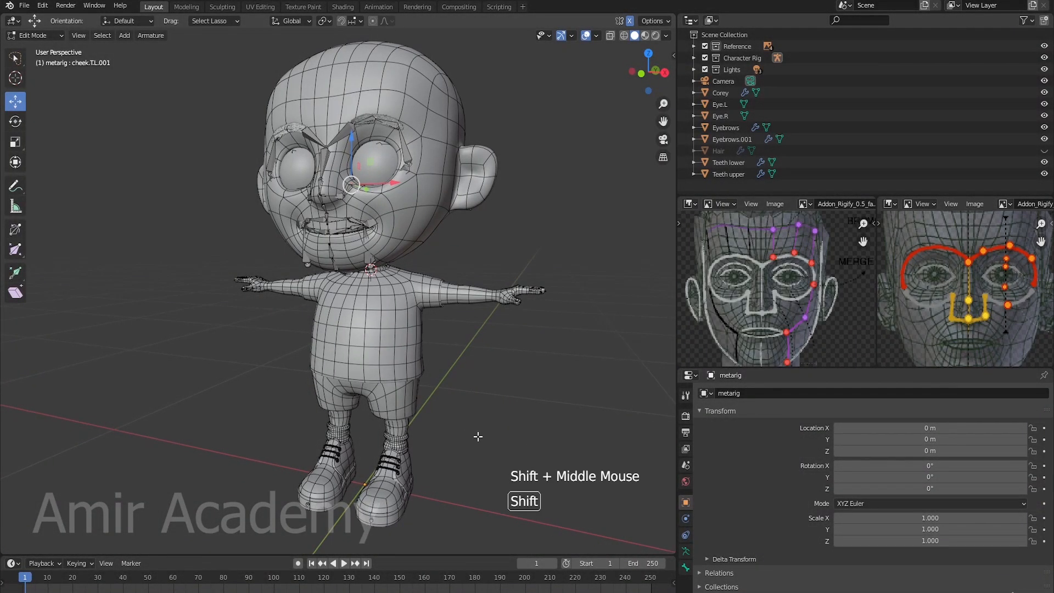
key("KP_1")
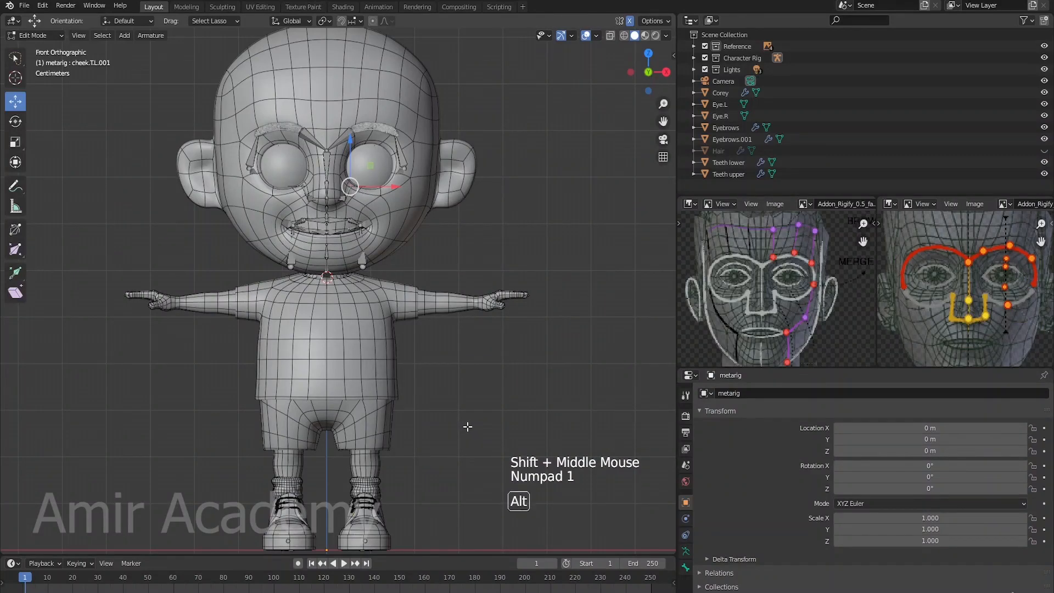
key("alt+z")
scroll(434, 376, "up", 2)
scroll(434, 373, "up", 2)
middle_click_drag(434, 373, 357, 276, "shift")
scroll(435, 370, "up", 3)
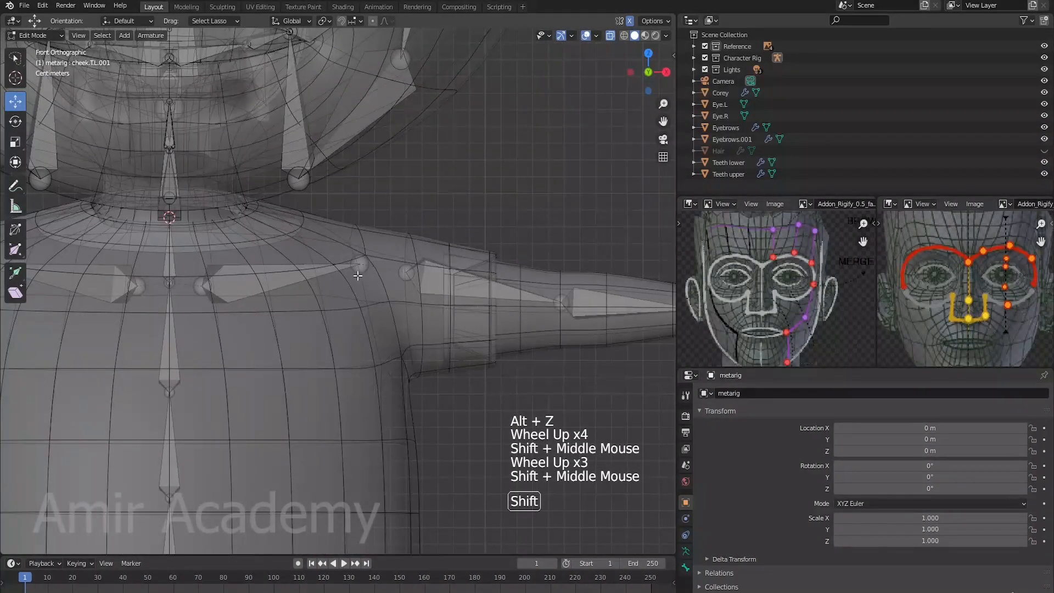
left_click(358, 275, "shift")
left_click(405, 279, "shift")
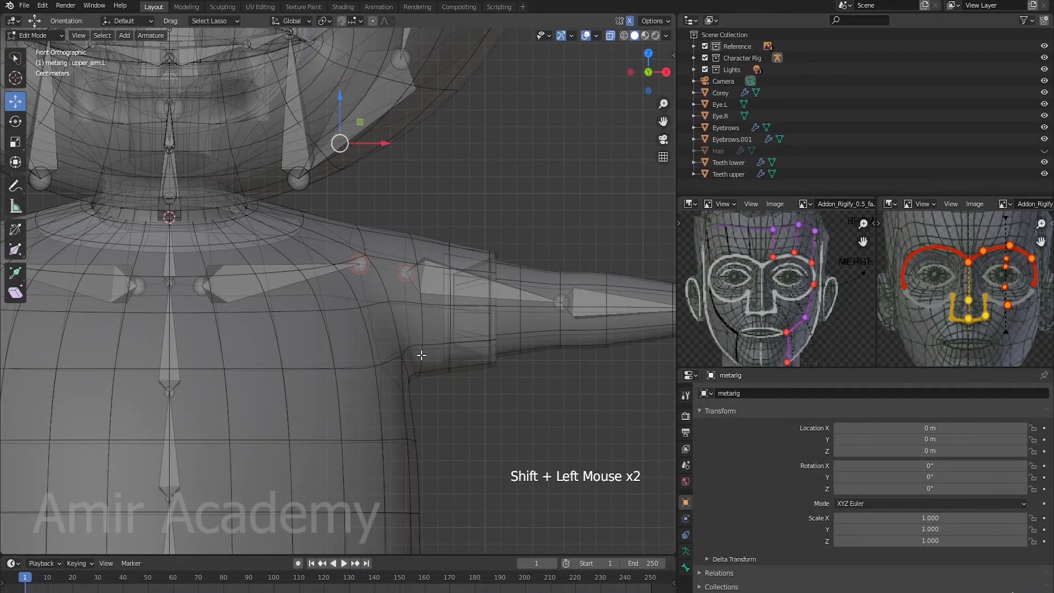
scroll(414, 371, "down", 4)
middle_click_drag(414, 372, 444, 378, "shift")
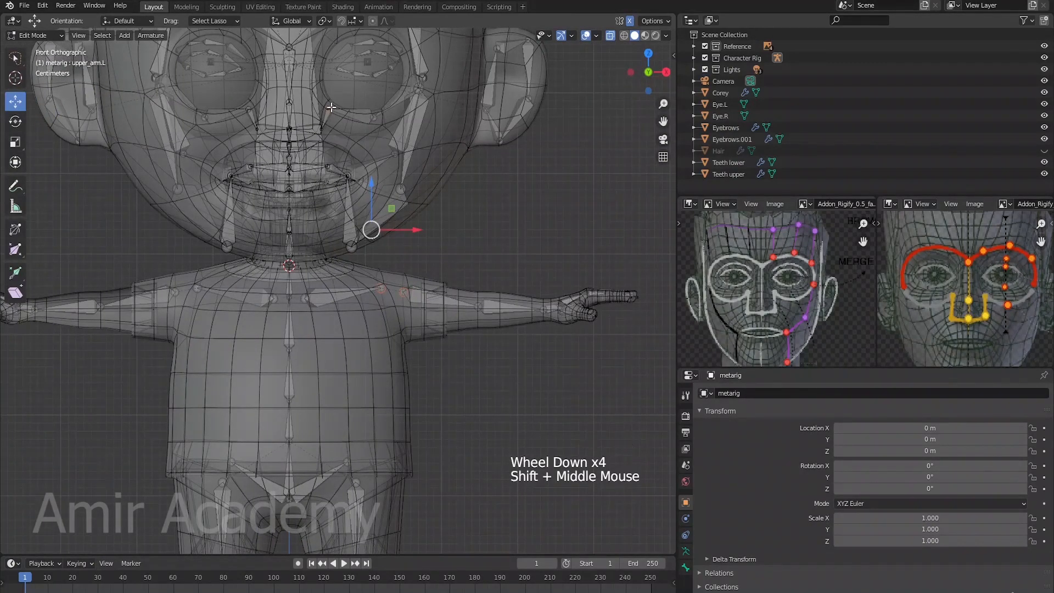
key("alt+a")
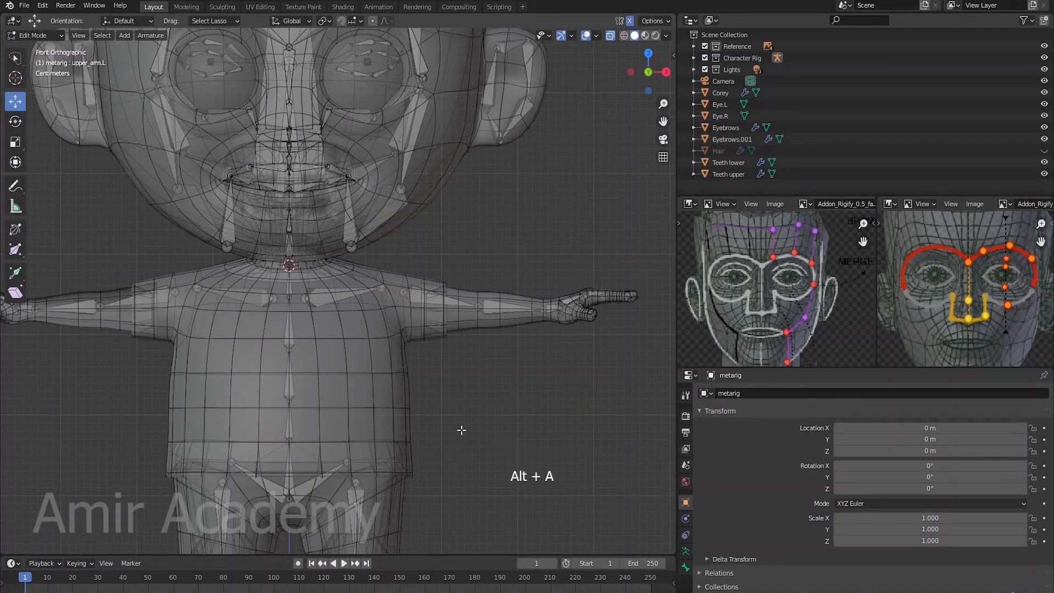
- Select the end joint of shoulder.L and the upper joint of upper_arm.L, and move both inward along X in the front view
scroll(461, 430, "up", 6)
left_click(526, 309, "shift")
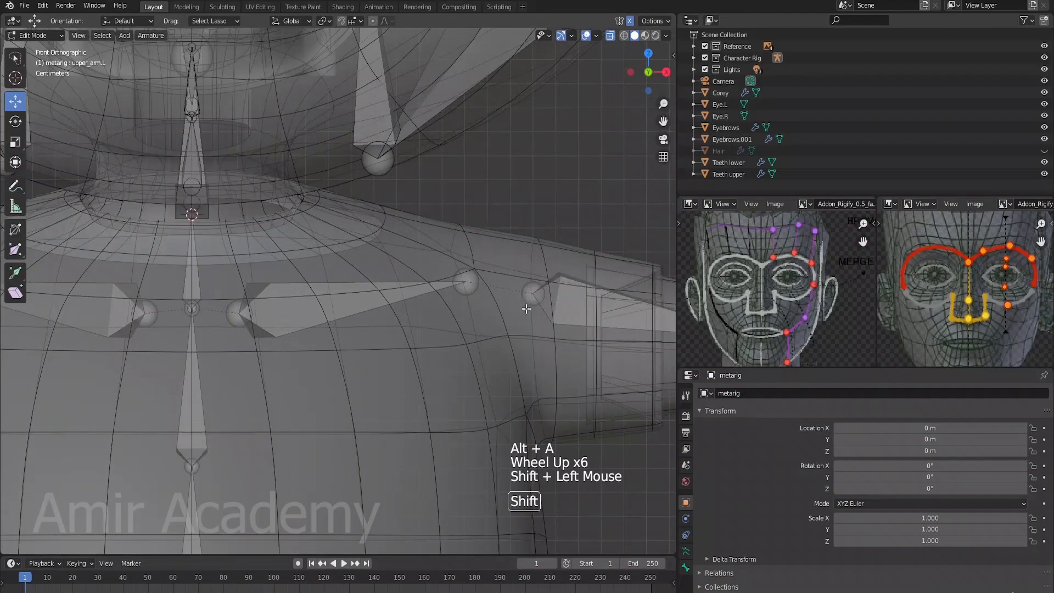
left_click(460, 286, "shift")
scroll(458, 415, "down", 5)
middle_click_drag(441, 424, 534, 428, "shift")
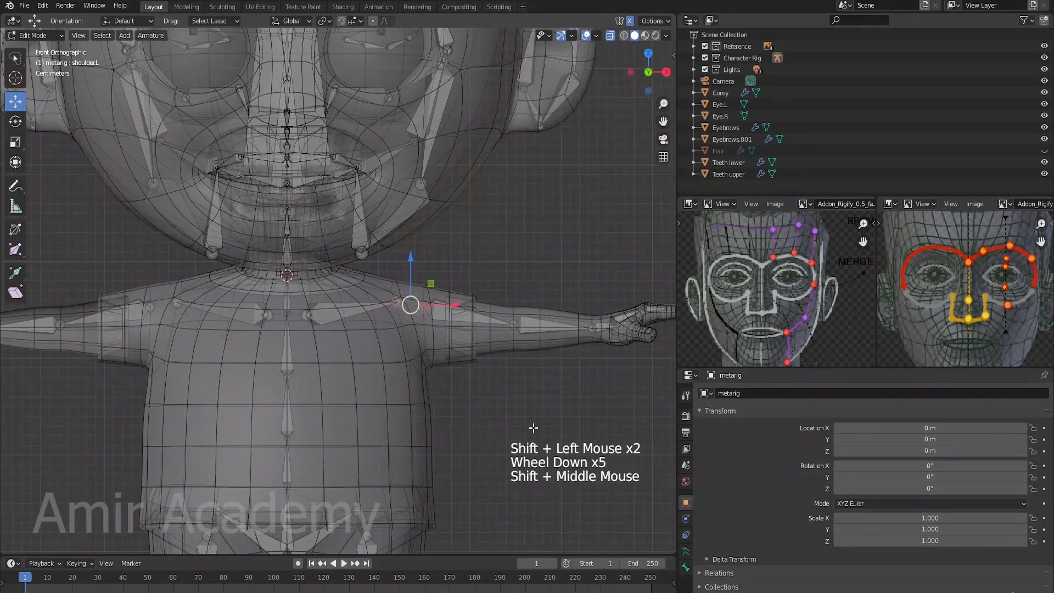
left_click_drag(460, 305, 439, 318)
key("alt+a")
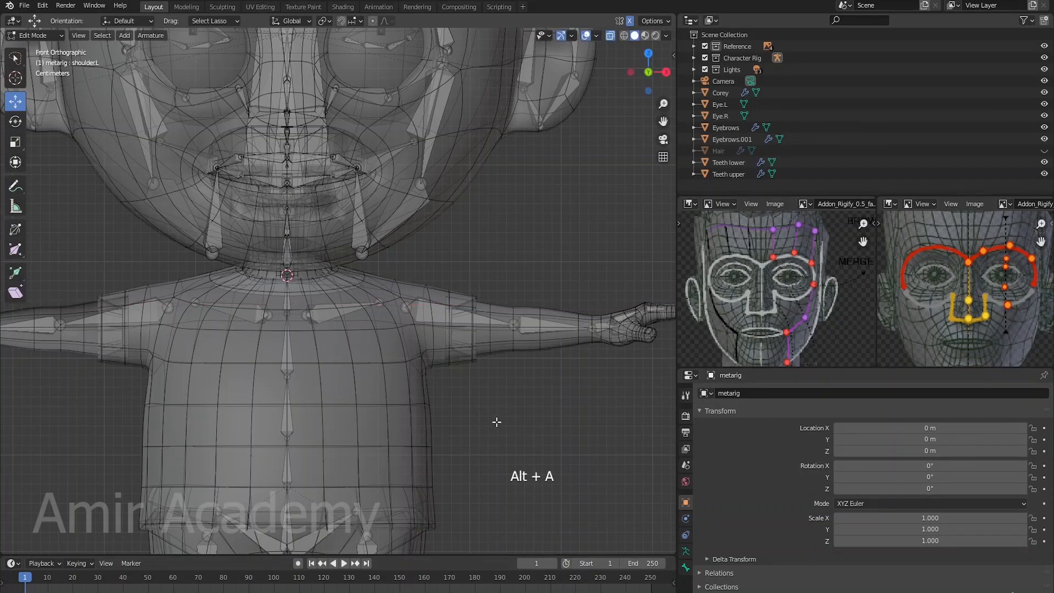
scroll(496, 423, "down", 3)
middle_click_drag(474, 445, 482, 469, "shift")
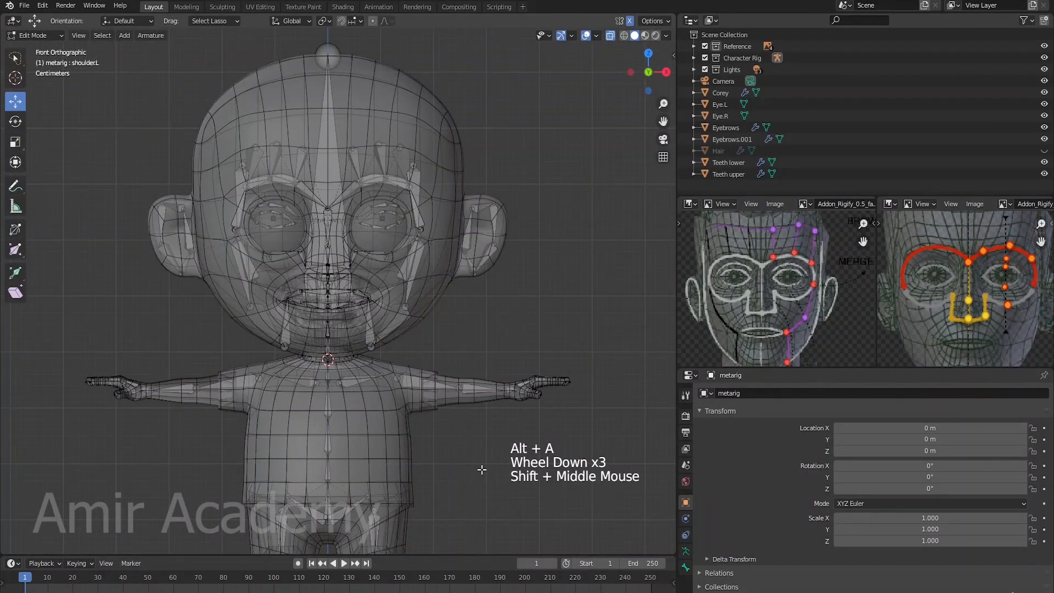
- Select the upper joints of the three left forehead bones and move them together forward along Y to the forehead surface
middle_click_drag(560, 328, 350, 270)
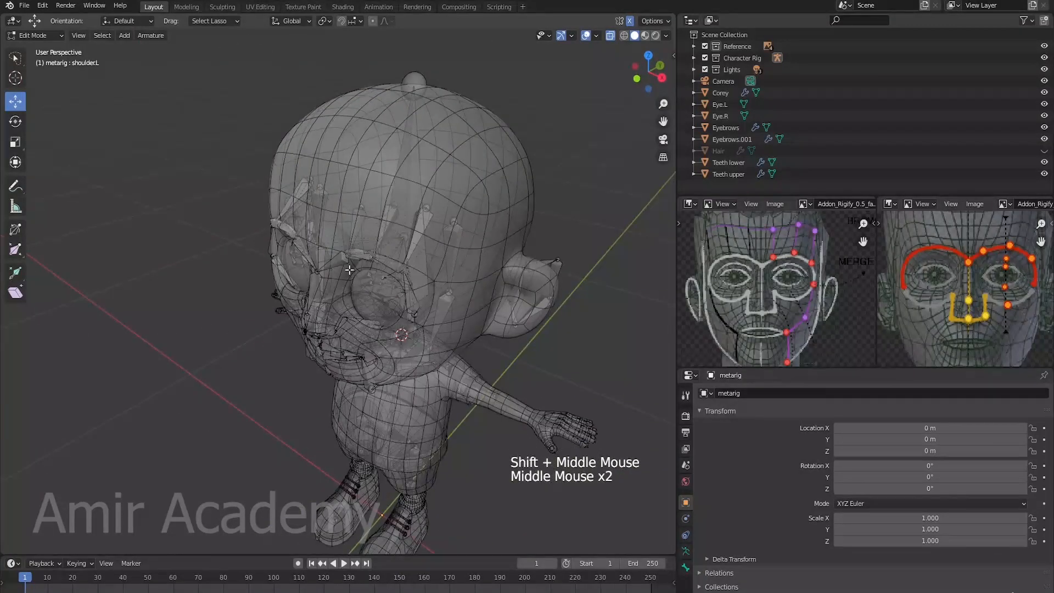
left_click(361, 207)
scroll(421, 289, "up", 3)
middle_click_drag(421, 290, 439, 201, "shift")
left_click(439, 201, "shift")
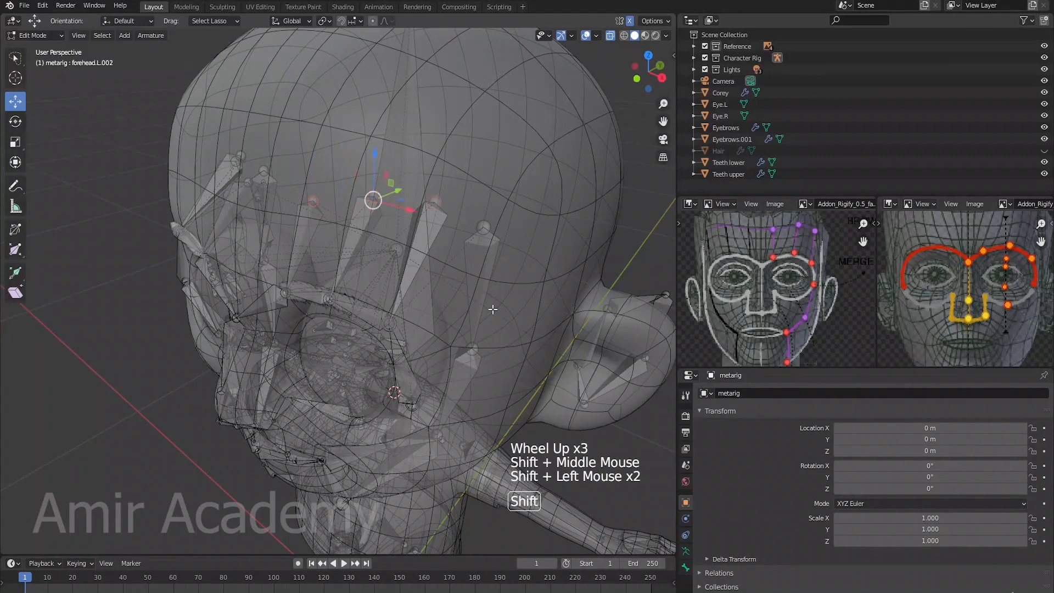
key("alt+z")
mouse_move(503, 323)
middle_mouse_down()
mouse_move(470, 280)
mouse_move(469, 240)
middle_mouse_up()
scroll(469, 280, "up", 1)
left_click_drag(400, 210, 354, 231)
middle_click_drag(305, 351, 504, 257)
scroll(385, 264, "down", 1)
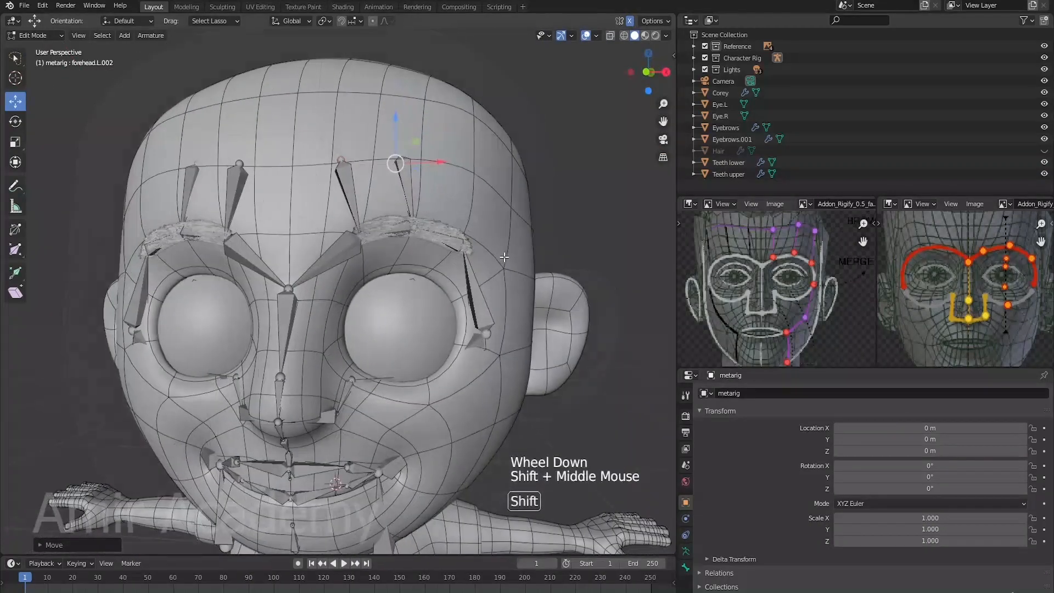
- Move the upper joints of forehead.L and forehead.L.001 slightly outward and up above the left eyebrow
middle_click_drag(441, 278, 434, 269)
left_click(355, 163)
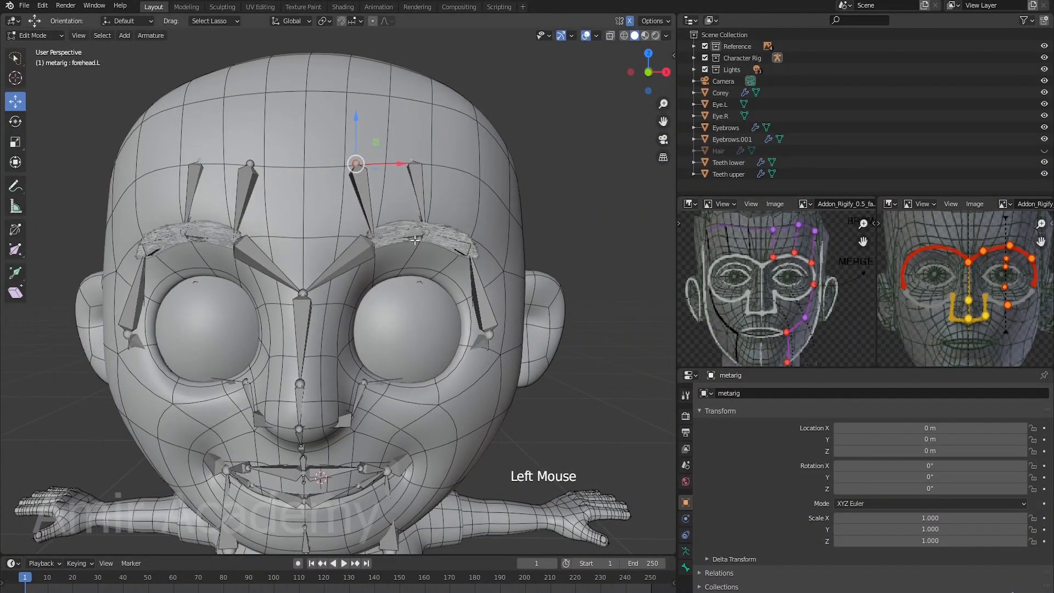
key("g")
left_click(430, 230)
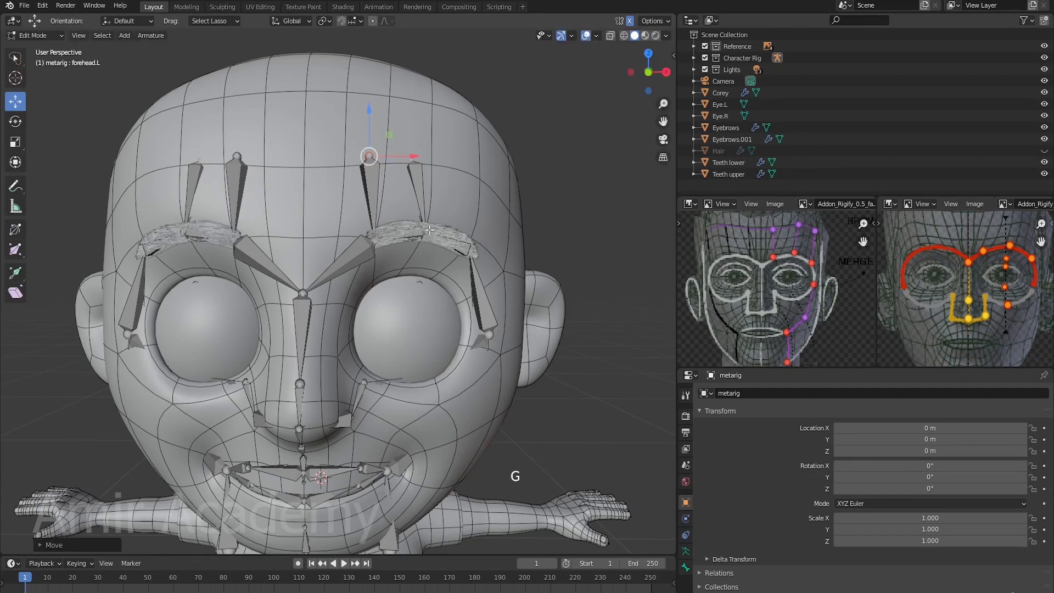
left_click(411, 160)
key("g")
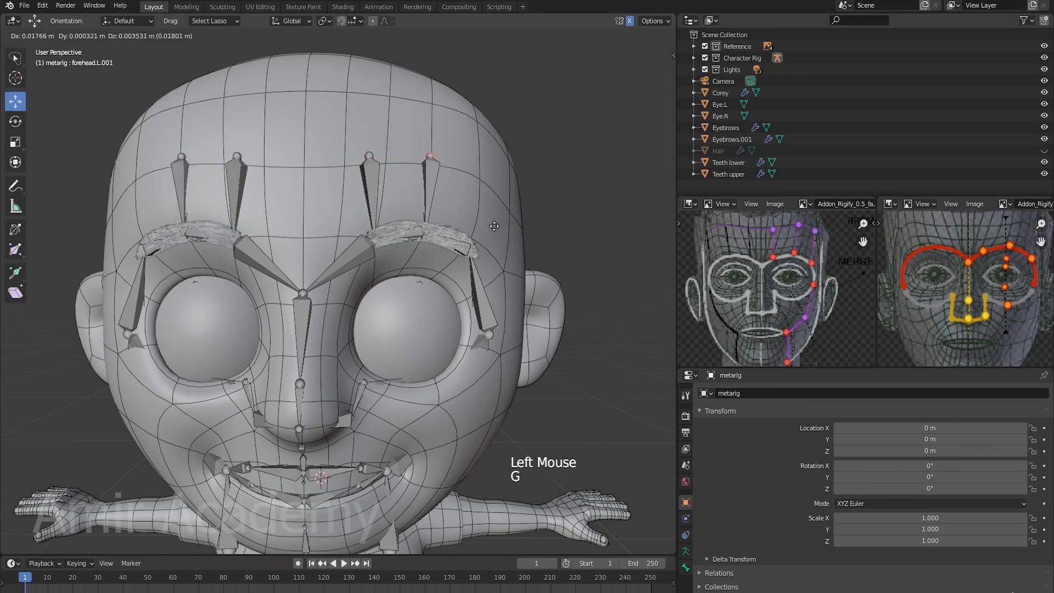
left_click(495, 225)
- Select the upper joint of the outermost left forehead bone and move it out onto the forehead surface beside the eyebrow's outer end
middle_click_drag(548, 238, 448, 260)
key("alt+z")
left_click(362, 177)
key("alt+z")
left_click_drag(375, 235, 408, 253)
middle_click_drag(408, 254, 407, 264)
left_click_drag(421, 248, 398, 261)
middle_click_drag(398, 261, 423, 287)
key("g")
left_click(527, 267)
left_click_drag(371, 214, 330, 229)
- Nudge the upper joint of forehead.L slightly outward along X
scroll(338, 258, "down", 3)
middle_click_drag(341, 266, 420, 249)
left_click(357, 217)
scroll(362, 214, "up", 1)
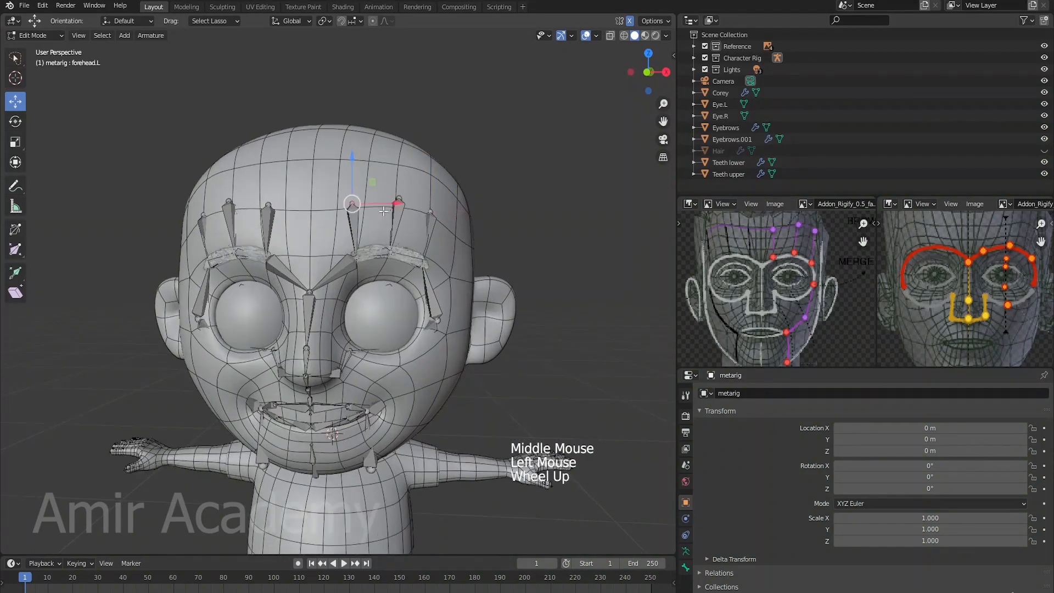
left_click_drag(392, 205, 394, 204)
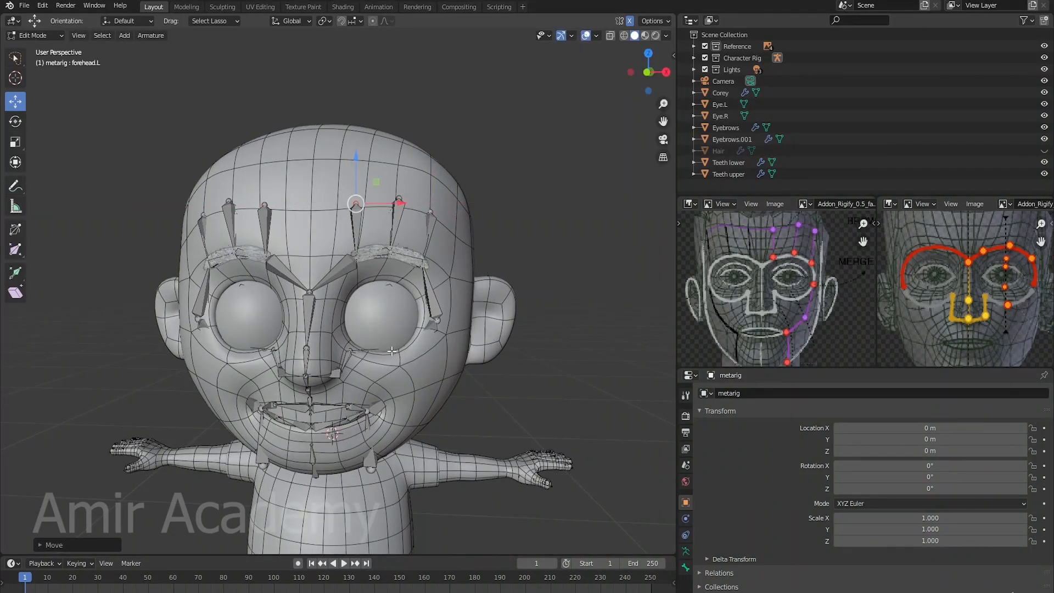
scroll(385, 286, "up", 3)
middle_click_drag(417, 308, 432, 342, "shift")
key("alt+z")
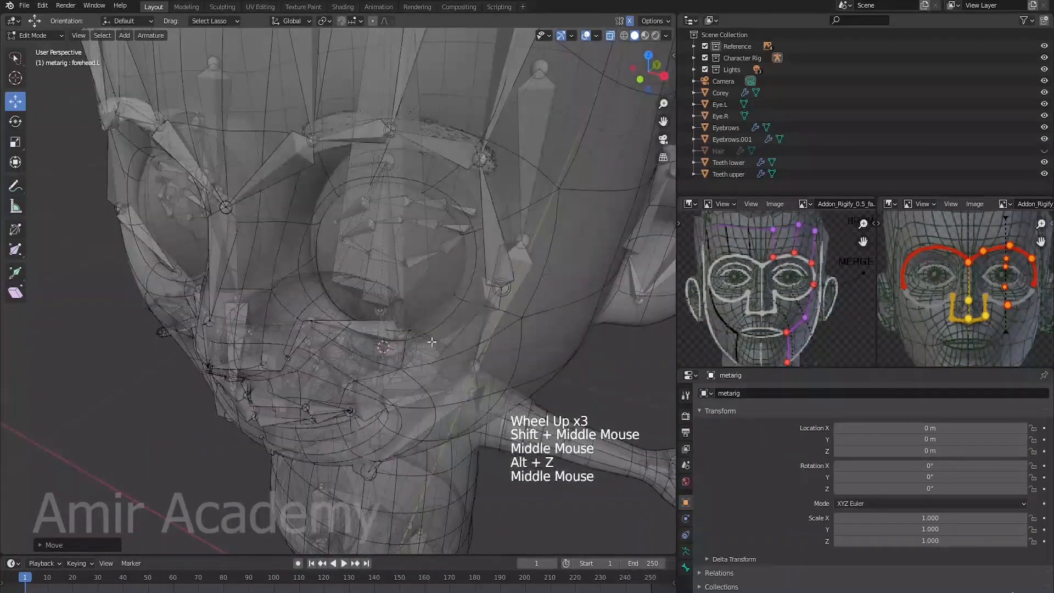
left_click(399, 335)
key("KP_Decimal")
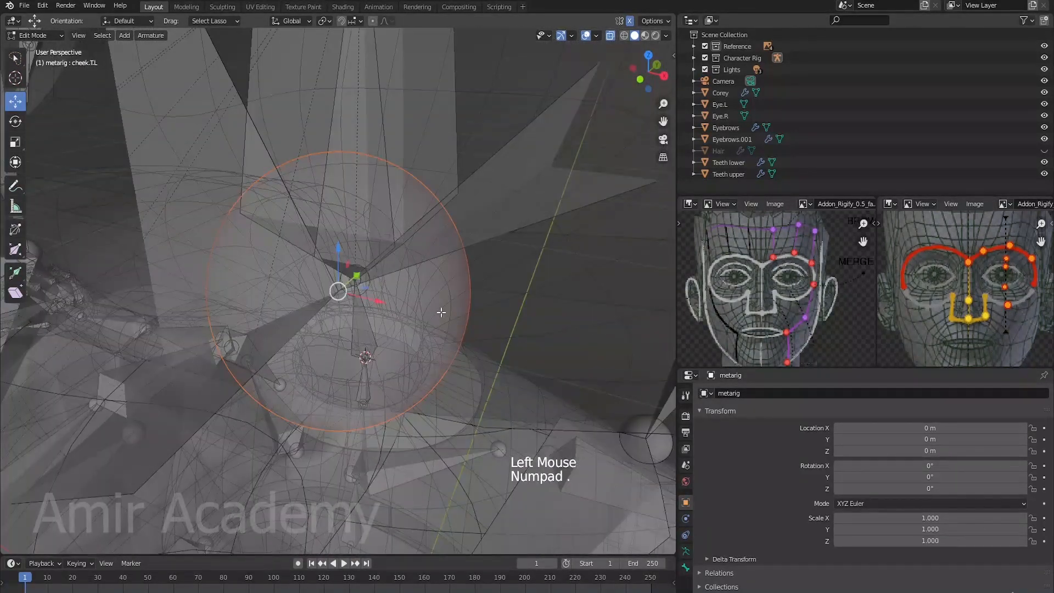
scroll(440, 309, "down", 3)
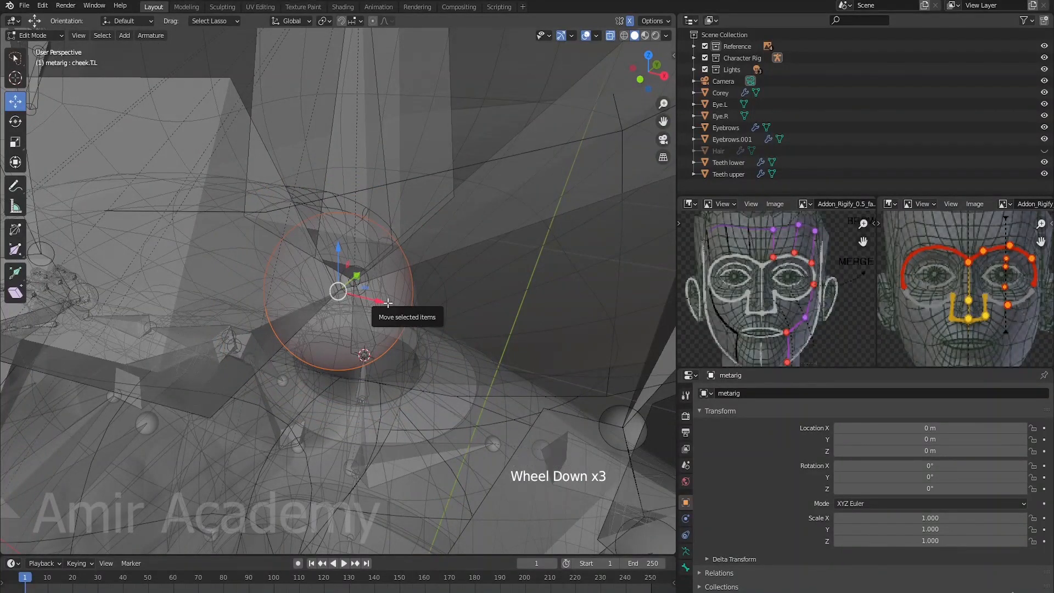
key("alt+a")
- Select the joint between cheek.T.L and cheek.T.L.001 and move it forward onto the surface just below the left eye
scroll(357, 308, "down", 5)
middle_click_drag(357, 308, 394, 289)
left_click(373, 316)
key("alt+z")
scroll(384, 291, "down", 3)
left_click_drag(391, 289, 275, 308)
middle_click_drag(275, 307, 366, 317)
scroll(387, 325, "down", 5)
scroll(378, 343, "down", 2)
key("g")
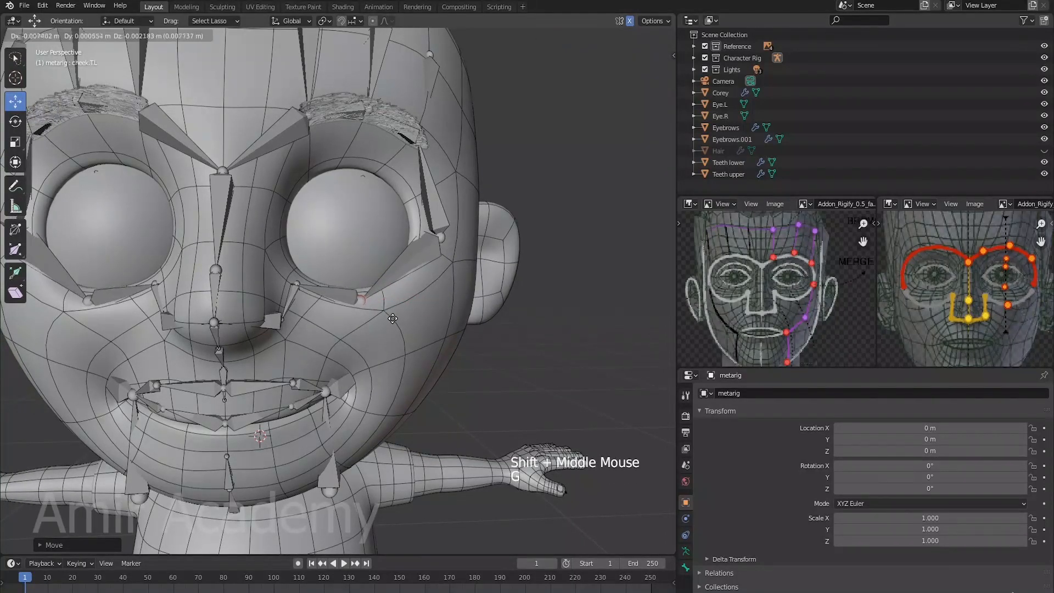
left_click(400, 317)
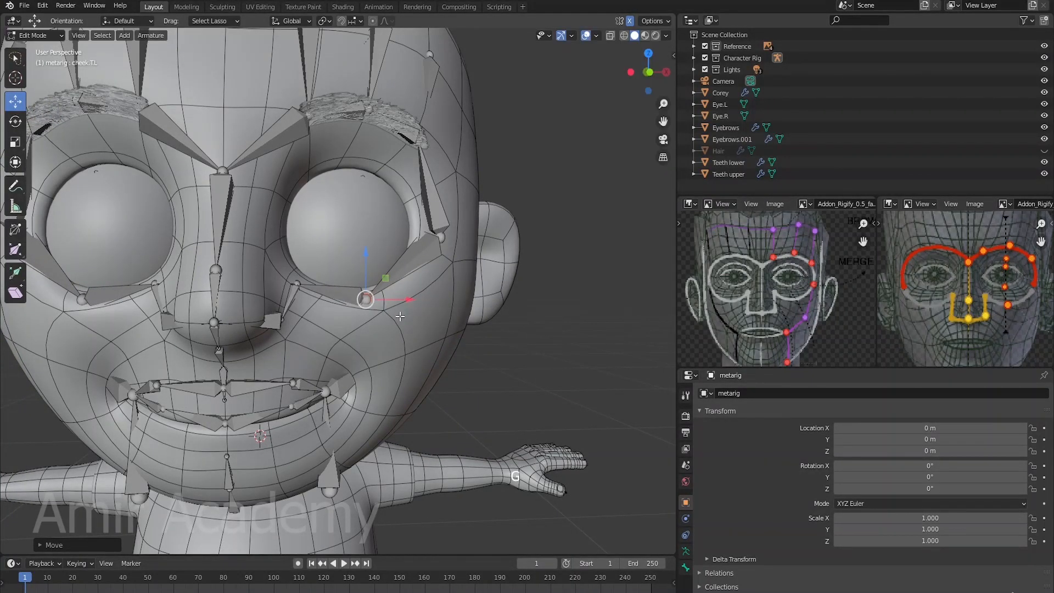
- Move the cheek.T.L.001 joint at the left eye's inner corner slightly toward the nose along X
left_click(300, 285)
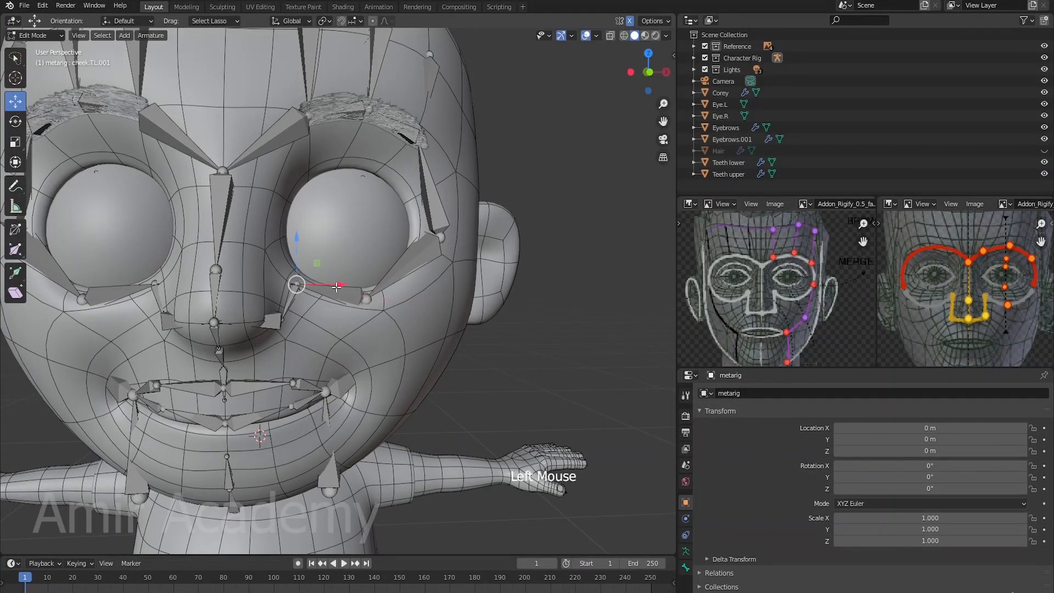
left_click_drag(339, 285, 329, 286)
middle_click_drag(325, 289, 328, 331)
left_click(298, 279)
scroll(298, 279, "down", 4)
key("alt+z")
- Lower the cheek.T.L joint below the left eye along Z, and adjust it along Y and X to fit the cheek surface
left_click(434, 264)
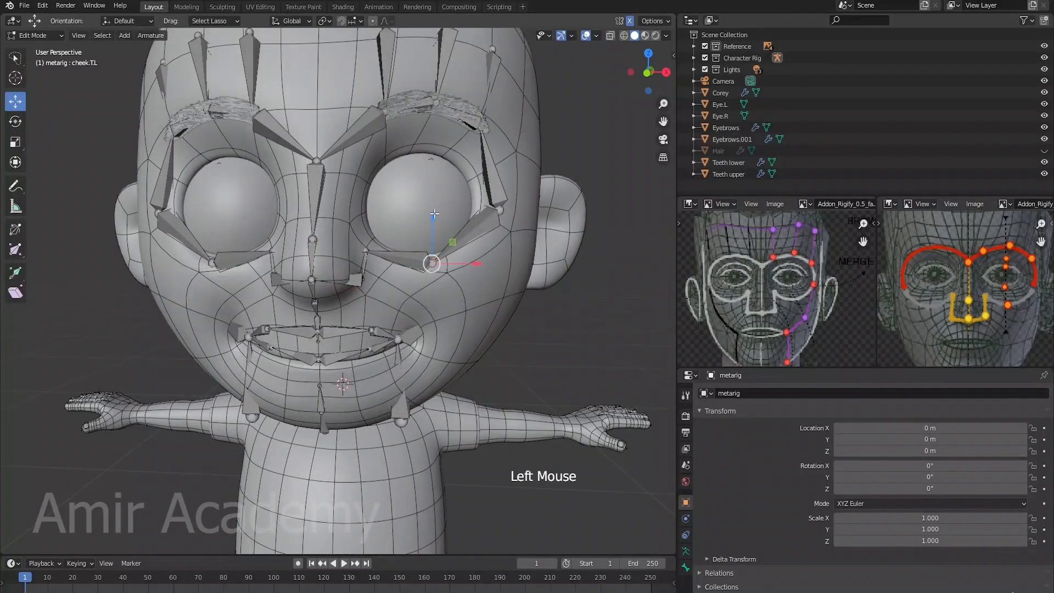
left_click_drag(432, 215, 427, 232)
middle_click_drag(428, 234, 359, 247)
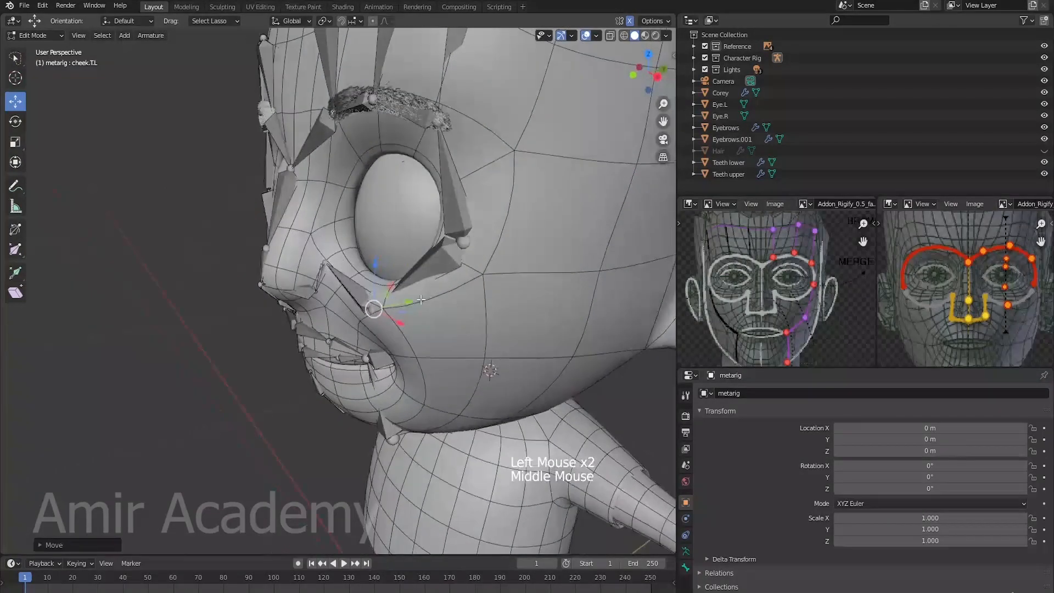
left_click_drag(414, 300, 409, 303)
middle_click_drag(403, 317, 477, 290)
left_click_drag(475, 285, 484, 280)
scroll(464, 295, "down", 1)
middle_click_drag(464, 295, 456, 312)
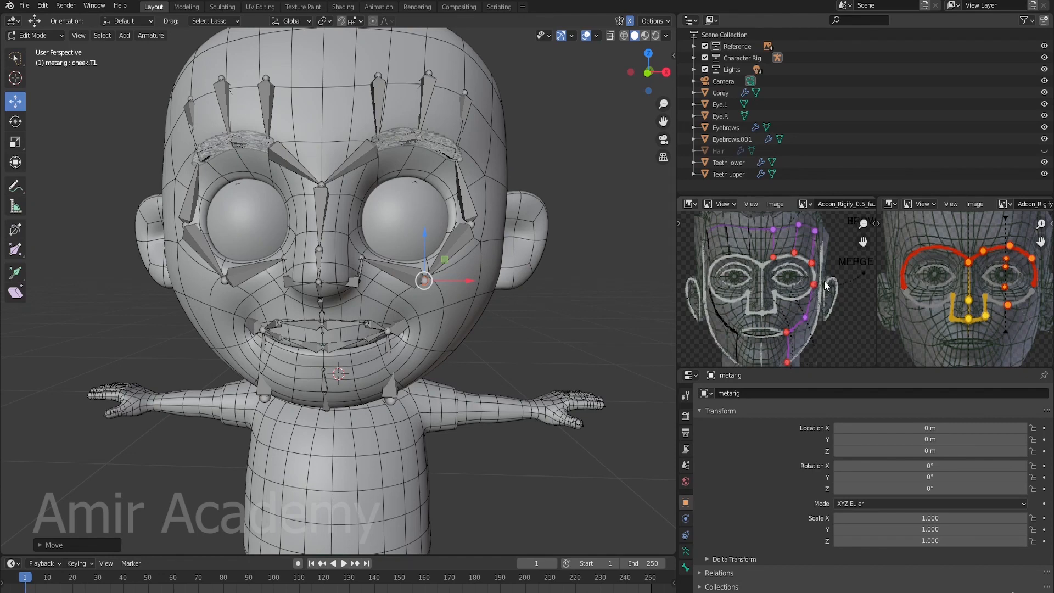
- Select the outer joint of cheek.B.L and move it along X and Y to fit the left lower cheek surface
mouse_move(544, 308)
middle_mouse_down("shift")
mouse_move(525, 327)
mouse_move(467, 315)
mouse_move(572, 253)
mouse_move(559, 330)
mouse_move(549, 324)
middle_mouse_up("shift")
key("alt+z")
scroll(478, 307, "up", 3)
left_click(579, 245)
scroll(579, 245, "down", 3)
left_click_drag(487, 305, 431, 317)
key("alt+z")
middle_click_drag(515, 314, 544, 313)
left_click_drag(499, 264, 506, 262)
middle_click_drag(597, 279, 460, 282)
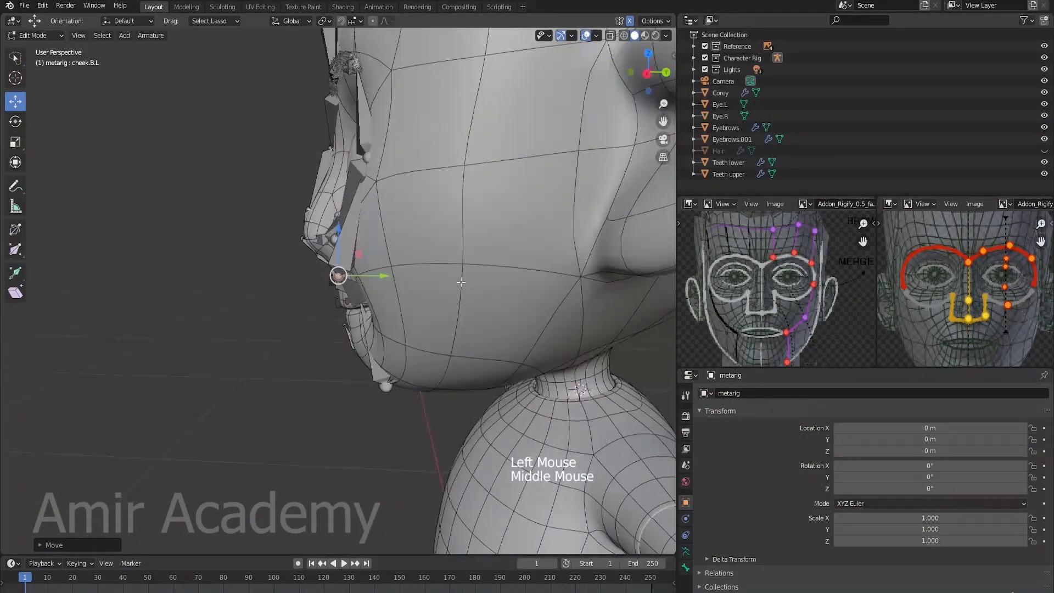
left_click_drag(378, 276, 399, 286)
scroll(399, 286, "down", 2)
middle_click_drag(399, 287, 477, 304)
- Move the lower joint of jaw.L.001 slightly outward along X at the jawline
scroll(488, 282, "up", 3)
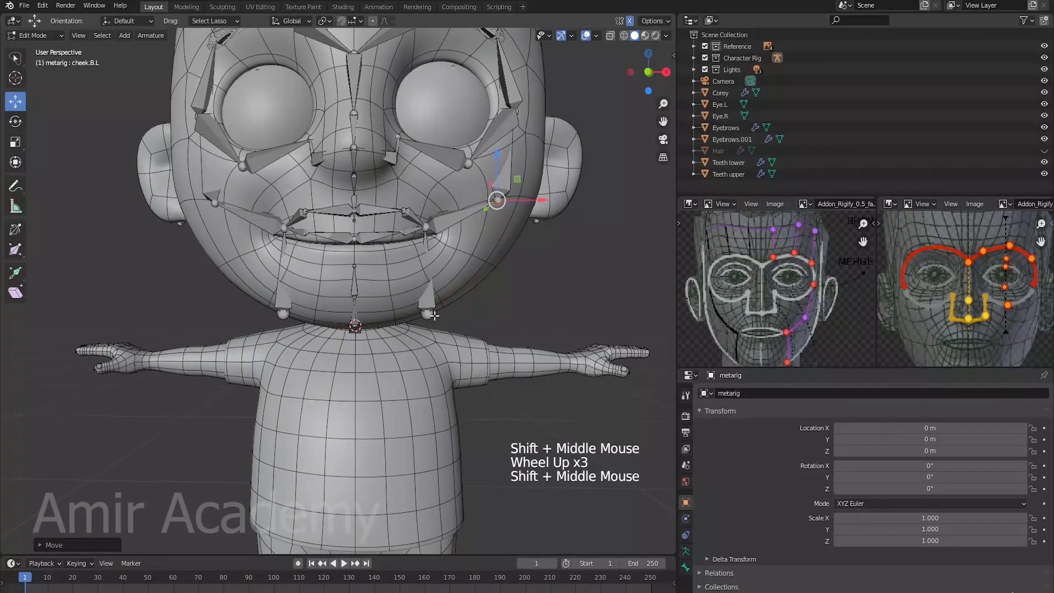
left_click(430, 312)
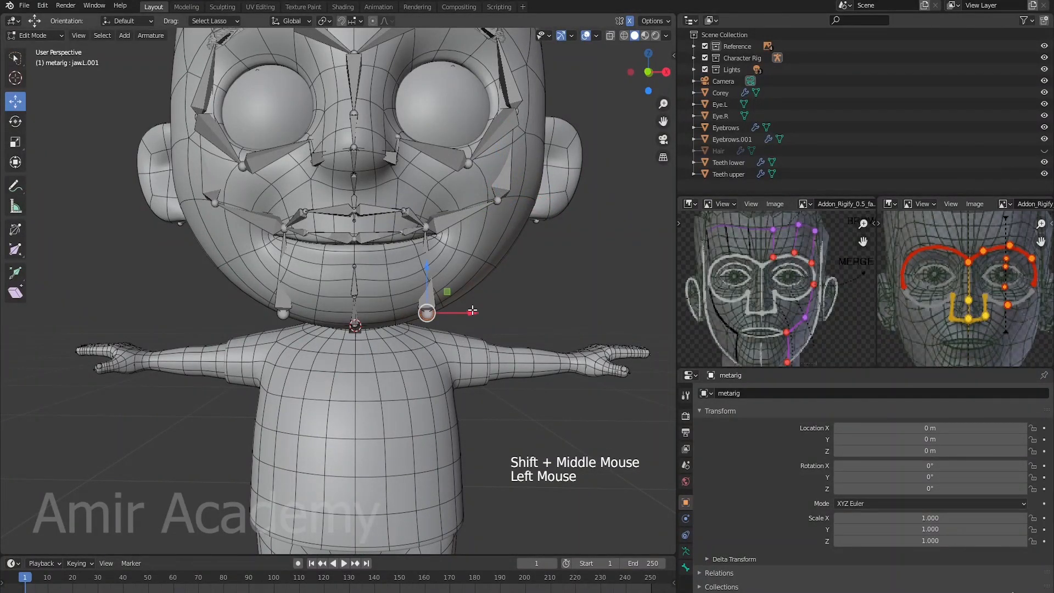
left_click_drag(472, 311, 477, 311)
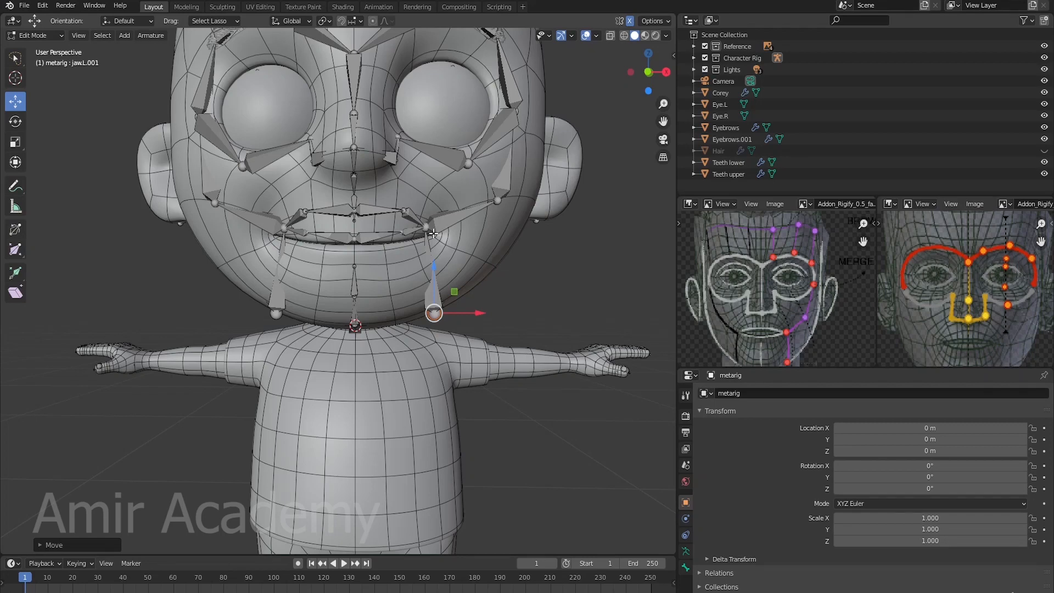
- Deselect everything, select the linked left upper and lower lip bones plus the chin.L mouth-corner joint, and lower them along Z toward the mouth line
scroll(407, 295, "up", 1)
middle_click_drag(408, 295, 395, 329, "shift")
scroll(392, 253, "up", 2)
key("alt+a")
middle_click_drag(439, 290, 440, 298, "shift")
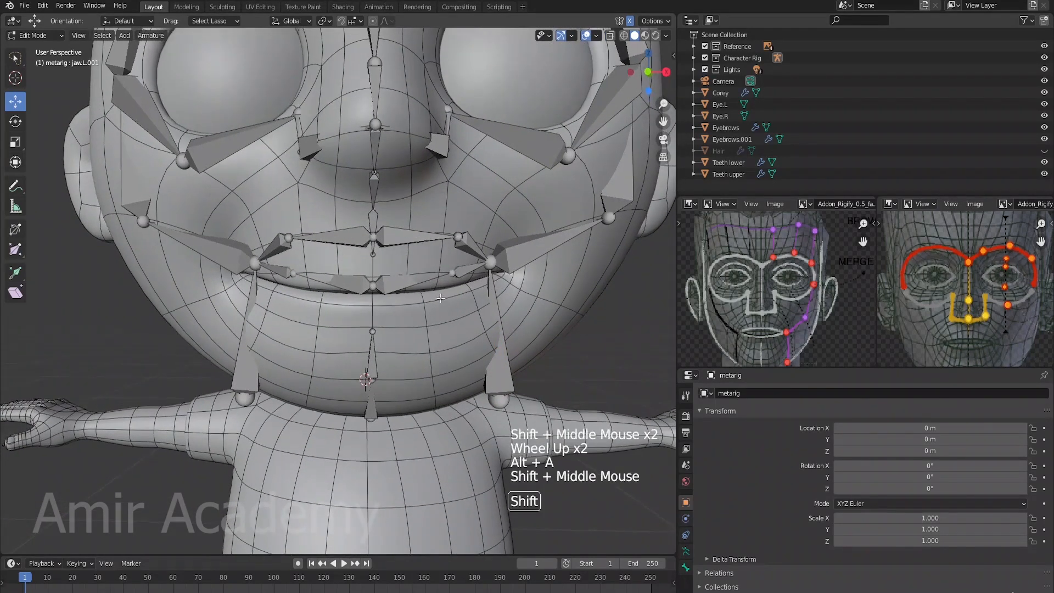
key("l")
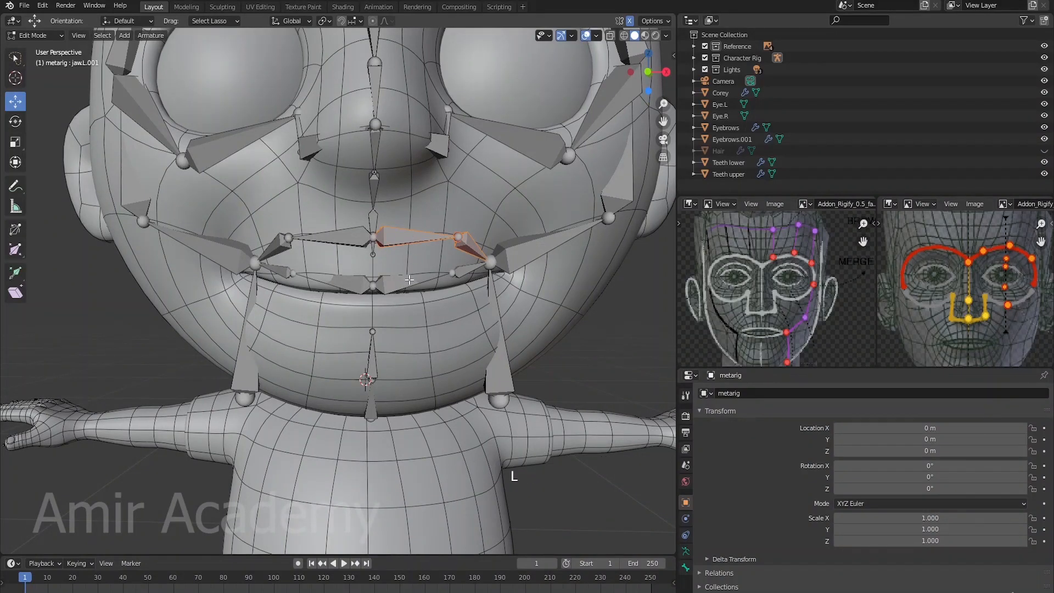
scroll(512, 283, "up", 1)
middle_click_drag(511, 284, 516, 274, "shift")
middle_click_drag(516, 275, 461, 283)
key("alt+z")
scroll(541, 255, "up", 3)
scroll(524, 272, "up", 3)
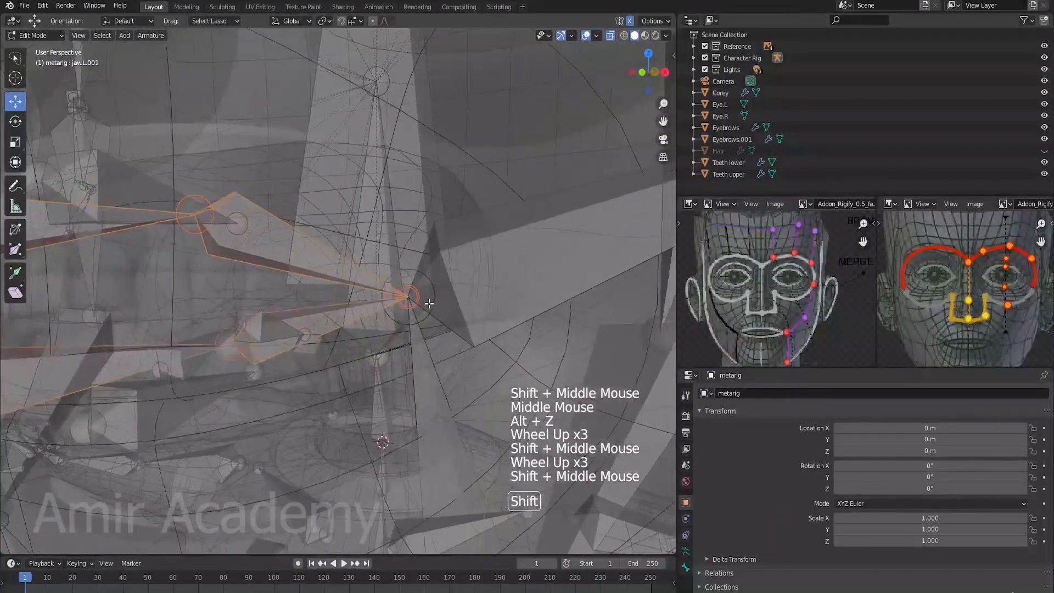
scroll(468, 278, "up", 3)
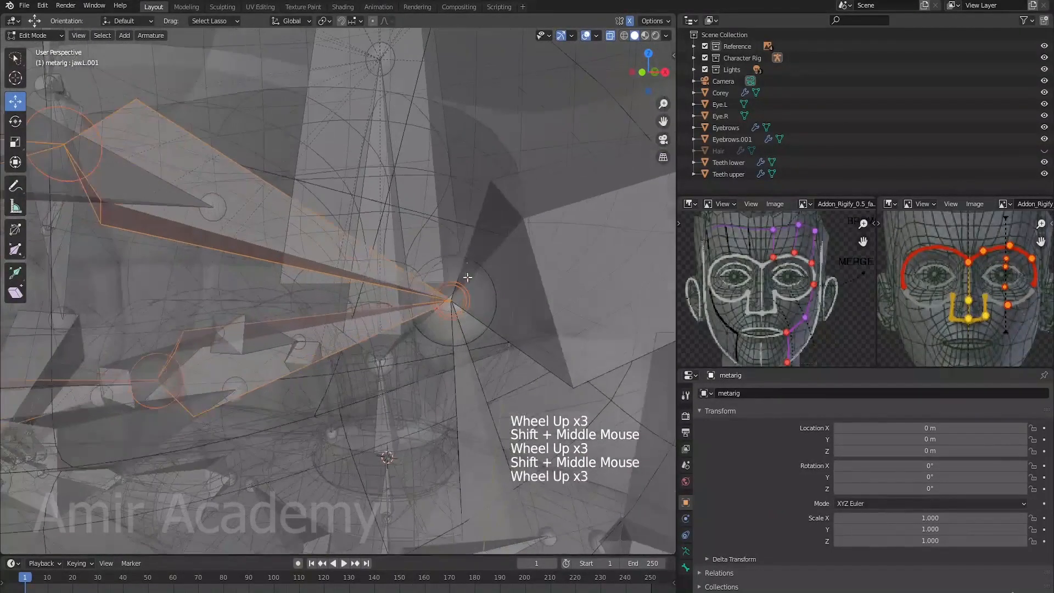
left_click(435, 258, "shift")
scroll(440, 348, "down", 8)
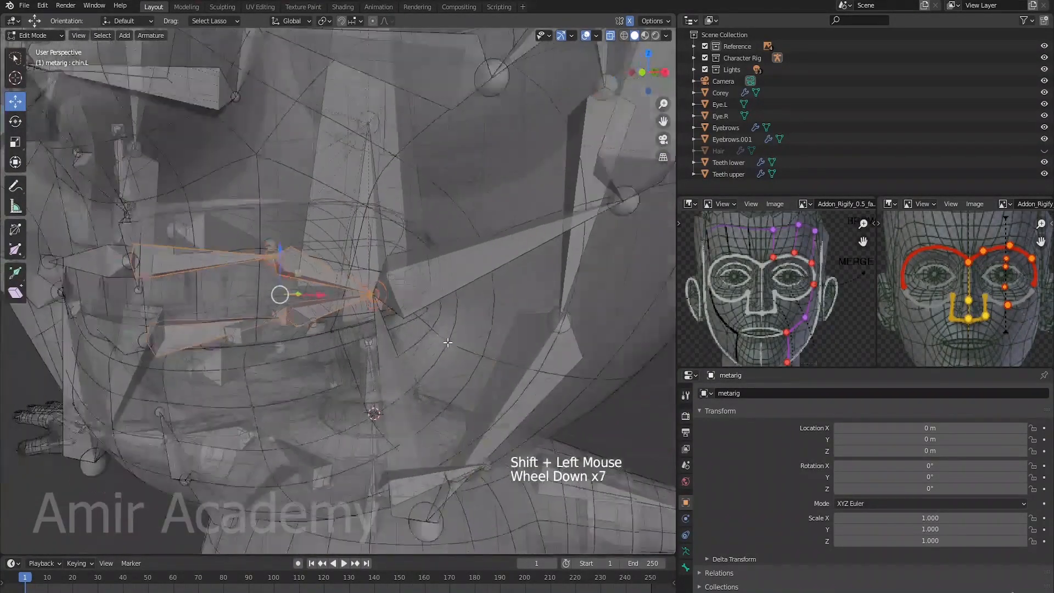
key("alt+z")
middle_click_drag(439, 348, 463, 343)
scroll(404, 353, "down", 2)
scroll(463, 343, "up", 1, "shift")
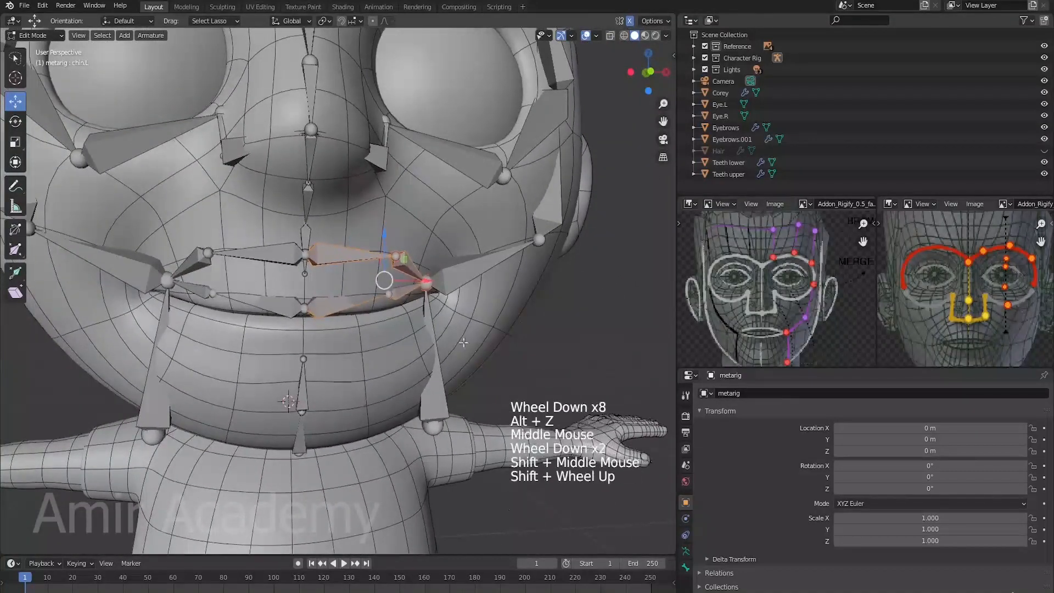
left_click_drag(384, 235, 380, 270)
scroll(419, 284, "down", 1)
middle_click_drag(419, 284, 468, 267, "shift")
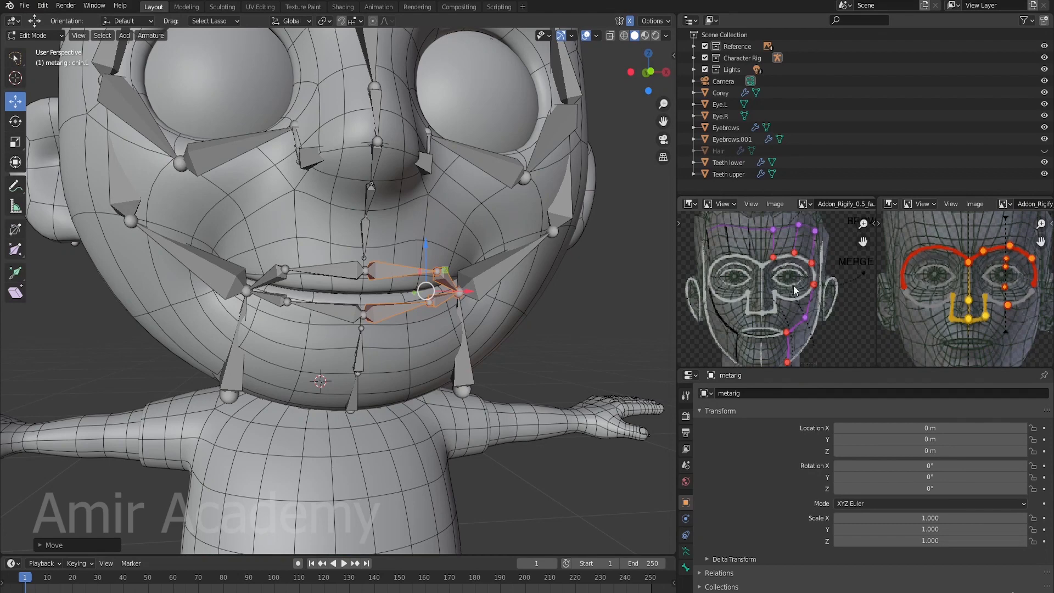
- Load the Rigify merge point diagram in the first image editor and frame its mouth area
left_click(776, 205)
left_click(786, 228)
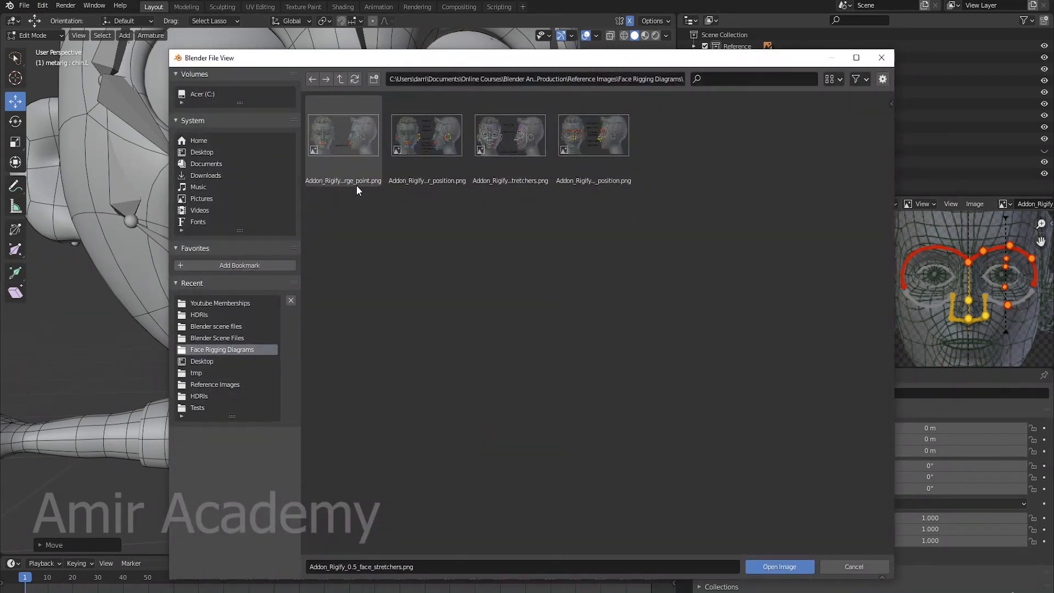
double_click(335, 135)
scroll(807, 321, "up", 1)
scroll(804, 318, "down", 4)
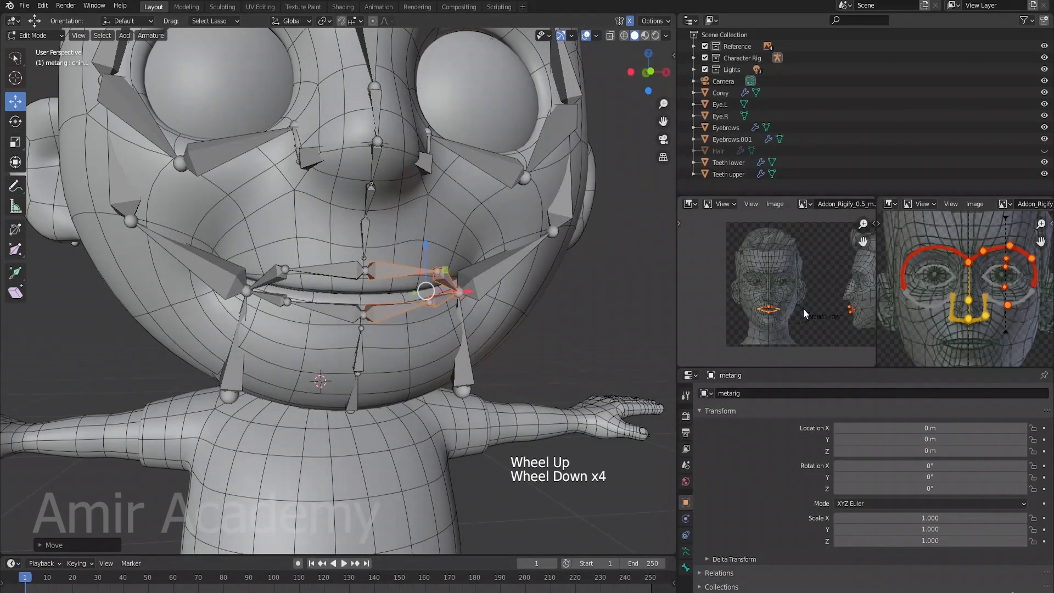
scroll(791, 312, "up", 4)
middle_click_drag(791, 312, 793, 306)
scroll(792, 307, "up", 2)
scroll(794, 311, "down", 1)
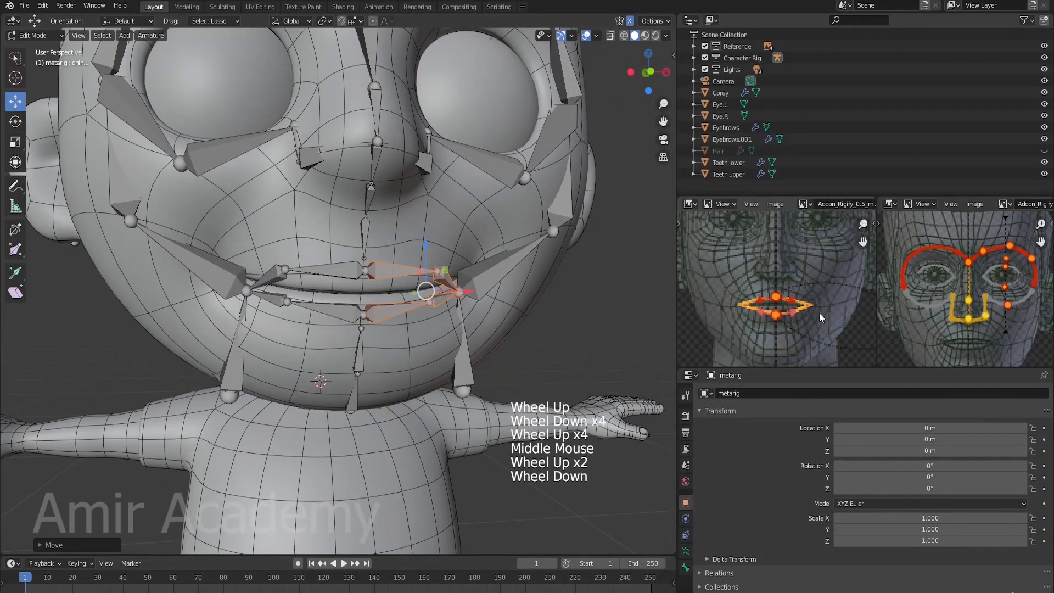
- Load the Rigify diagram showing lip, jaw and ear bone positions in the second image editor and frame the lower face
left_click(976, 204)
left_click(944, 235)
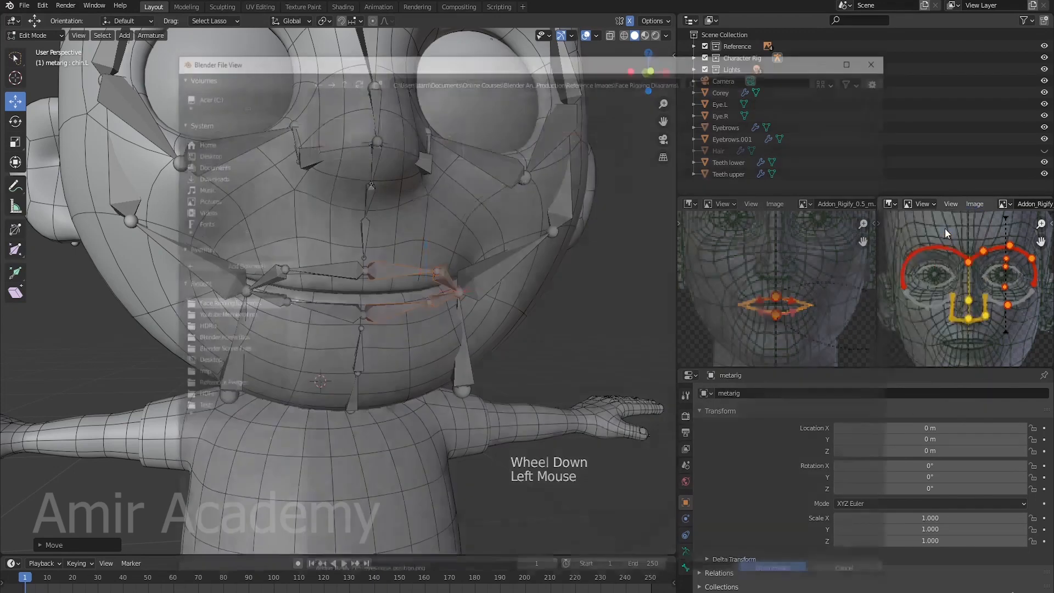
double_click(461, 148)
middle_click_drag(995, 339, 958, 299)
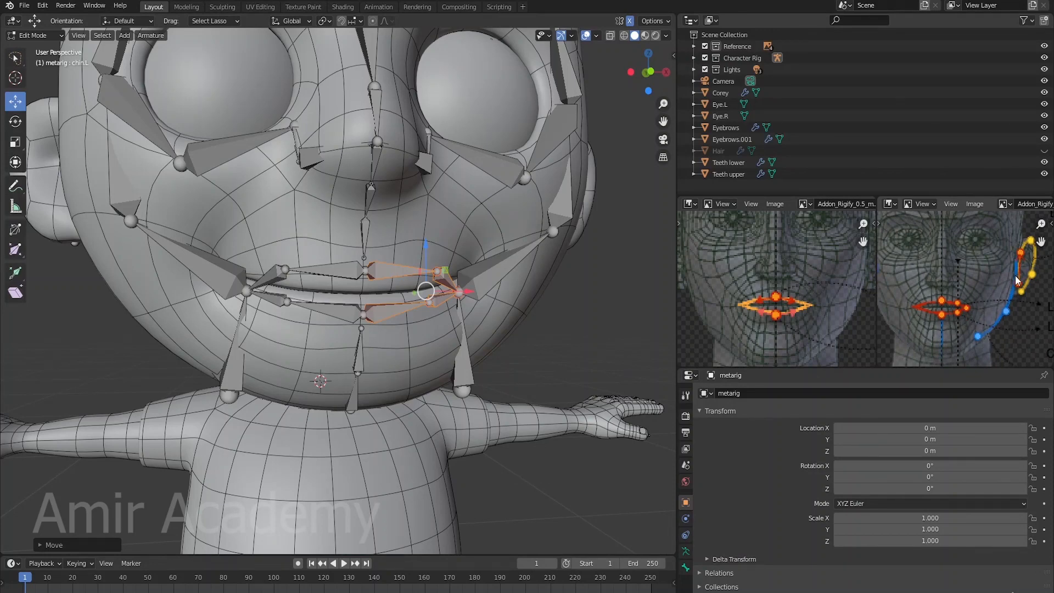
- Lower the selected left lip bones and mouth-corner joints slightly further along Z
mouse_move(527, 363)
middle_mouse_down("shift")
mouse_move(539, 346)
mouse_move(520, 344)
middle_mouse_up("shift")
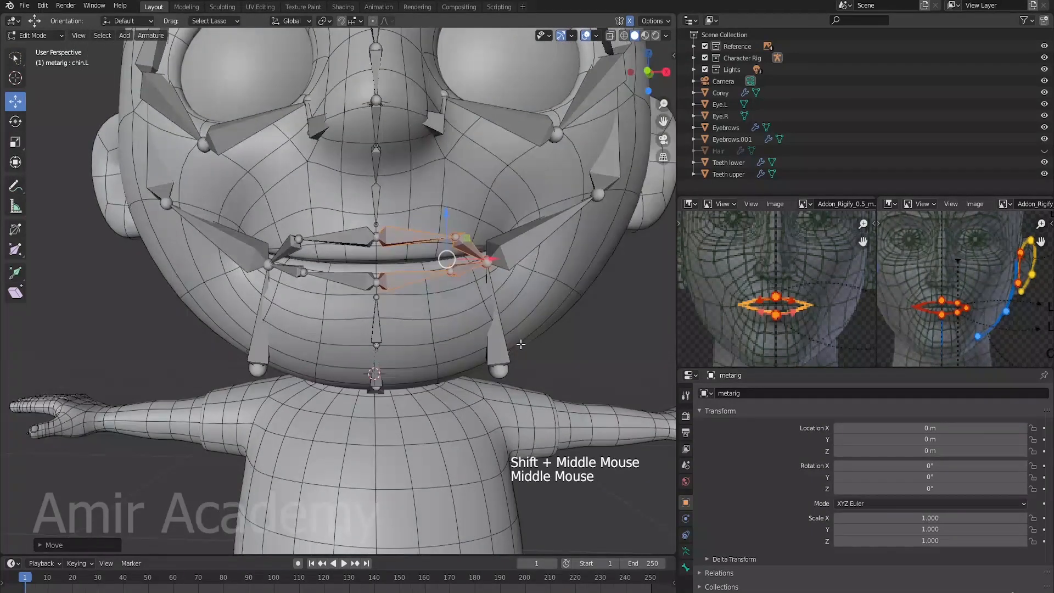
middle_click_drag(469, 297, 475, 301, "shift")
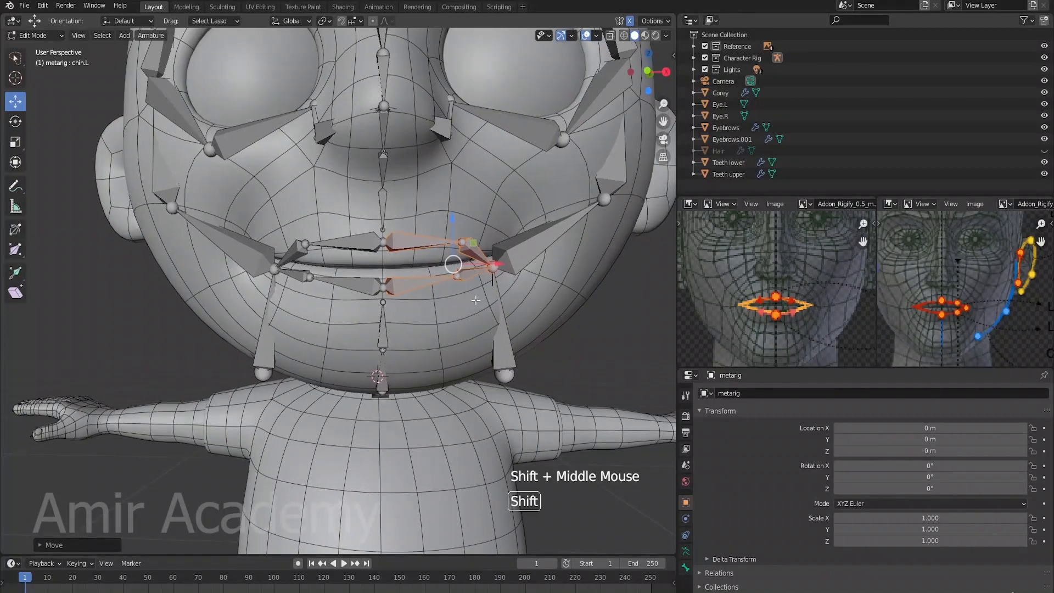
left_click_drag(452, 214, 464, 237)
- Lower the outer joint of lip.T.L and the centre upper-lip joint slightly along Z
left_click(492, 255)
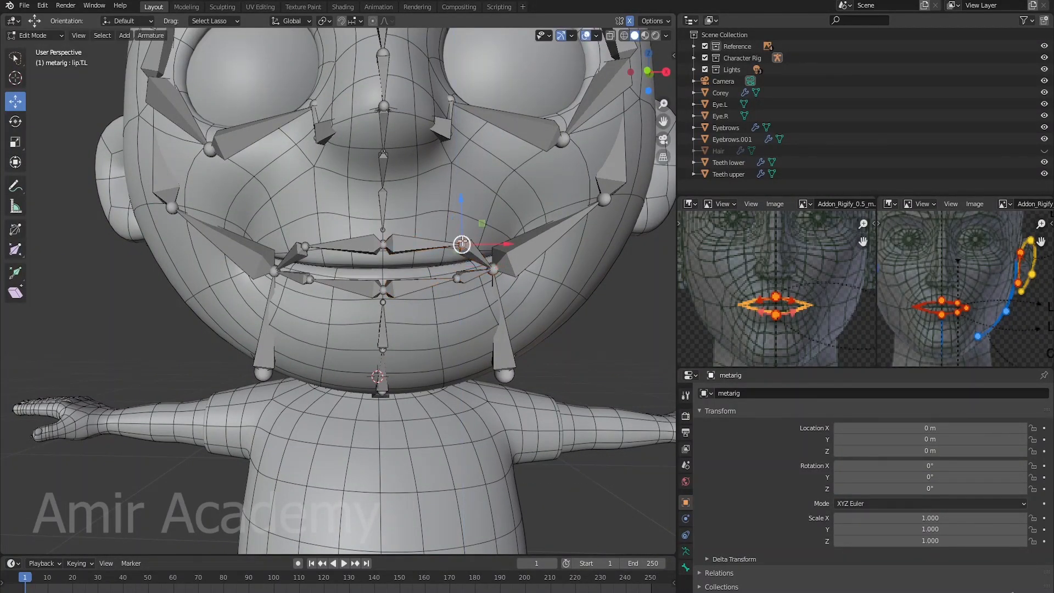
left_click_drag(461, 200, 464, 207)
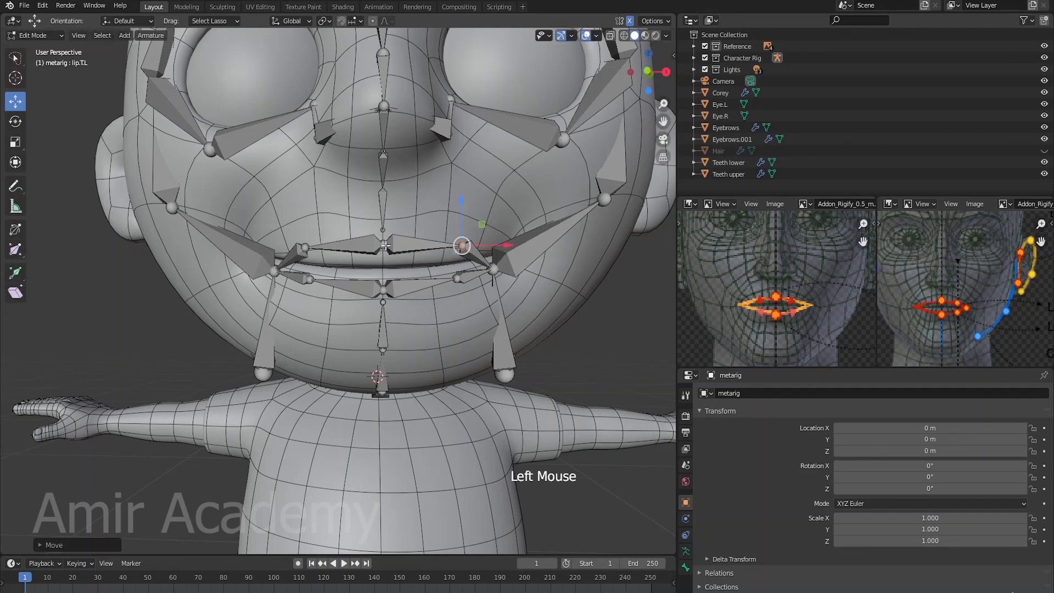
left_click(383, 243)
left_click_drag(382, 201, 385, 205)
- Raise the centre lower-lip joint and the outer joint of lip.B.L slightly along Z
left_click(386, 289)
left_click_drag(384, 246, 383, 244)
left_click(455, 279)
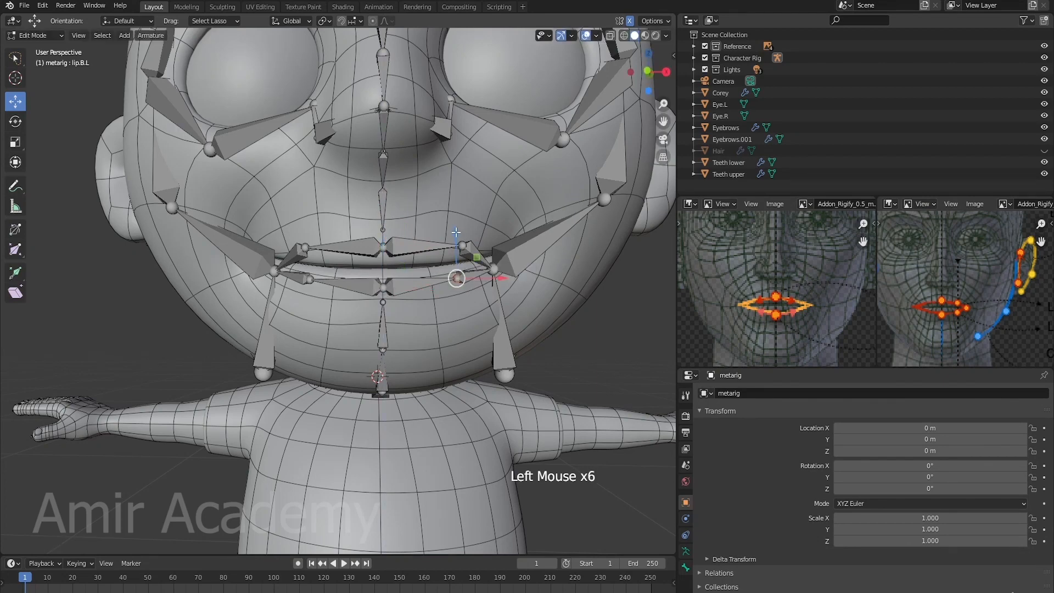
left_click_drag(456, 232, 457, 229)
- Select the overlapping joints at the left mouth corner, including chin.L and lip.B.L.001, and move them slightly upward
left_click(493, 269)
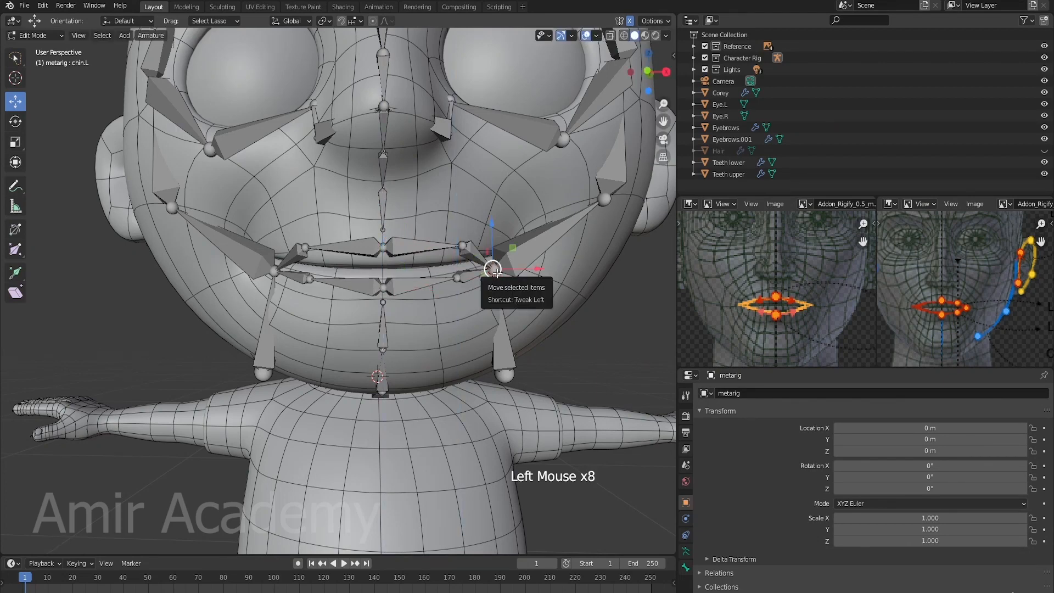
key("alt+z")
key("KP_Decimal")
scroll(382, 320, "down", 3)
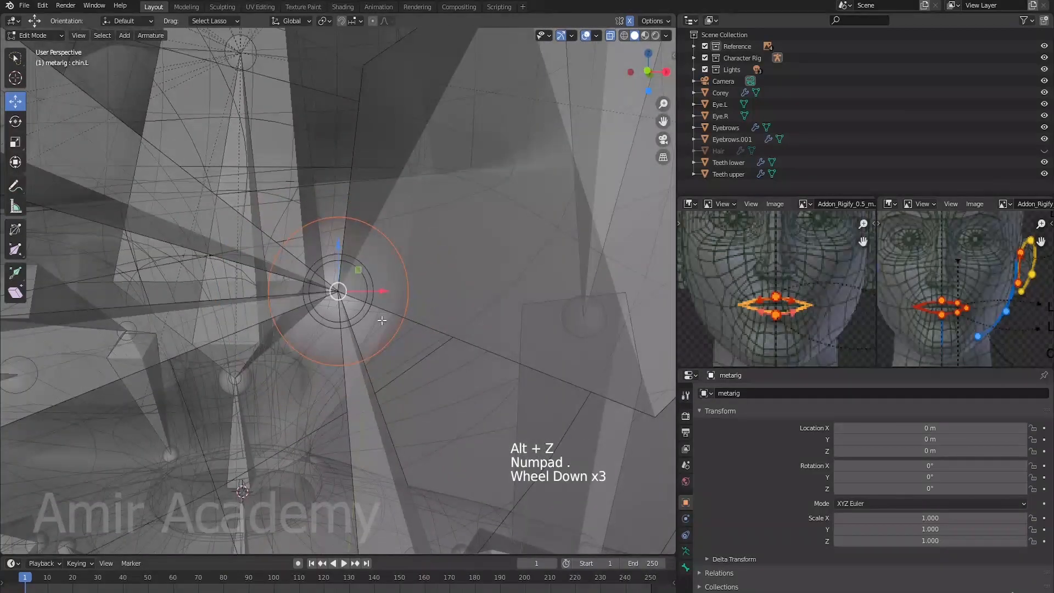
left_click(359, 310, "shift")
scroll(420, 318, "down", 8)
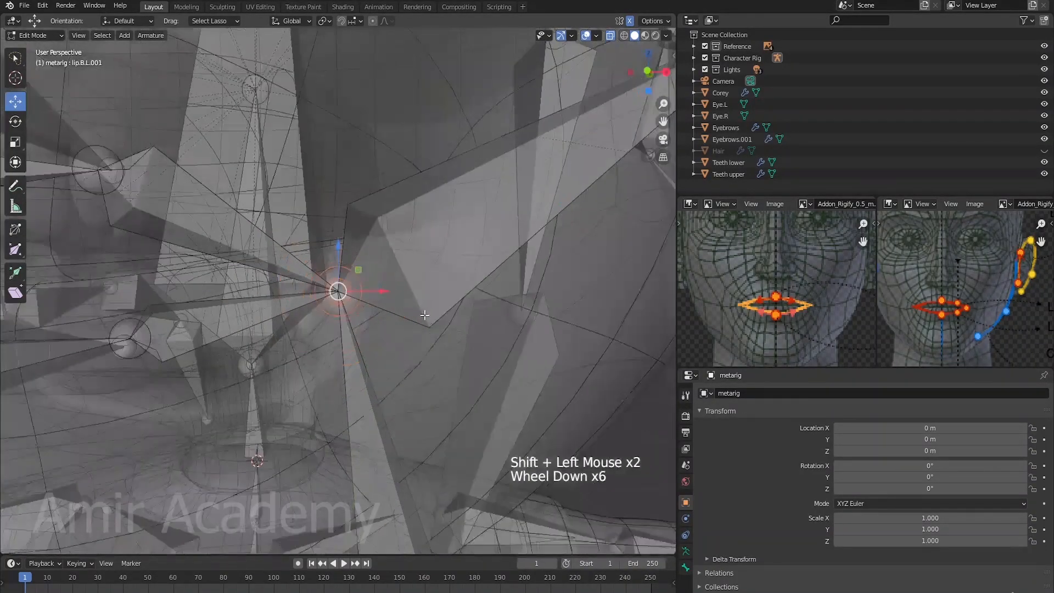
key("alt+z")
middle_click_drag(420, 337, 503, 314, "shift")
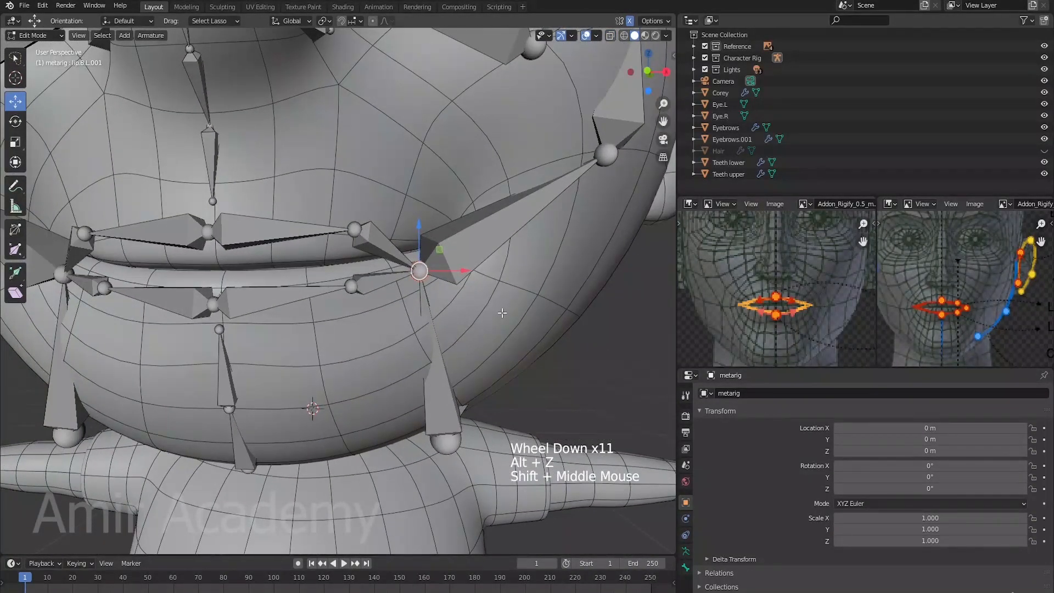
scroll(497, 314, "up", 1)
middle_click_drag(463, 224, 463, 248, "shift")
left_click(441, 248)
left_click_drag(441, 249, 443, 226)
- Move the selected mouth-corner joints outward along X and back along Y to fit the corner of the mouth
middle_click_drag(446, 228, 439, 269)
left_click_drag(499, 279, 543, 279)
middle_click_drag(543, 280, 474, 352)
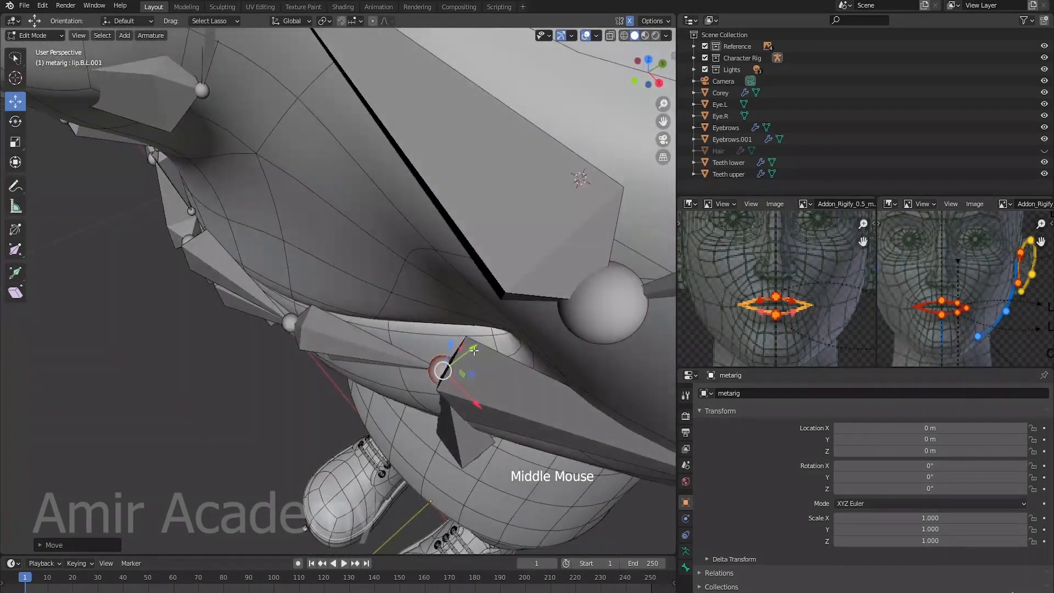
left_click_drag(476, 351, 529, 338)
middle_click_drag(530, 337, 546, 300)
middle_click_drag(488, 231, 484, 244)
left_click(484, 244)
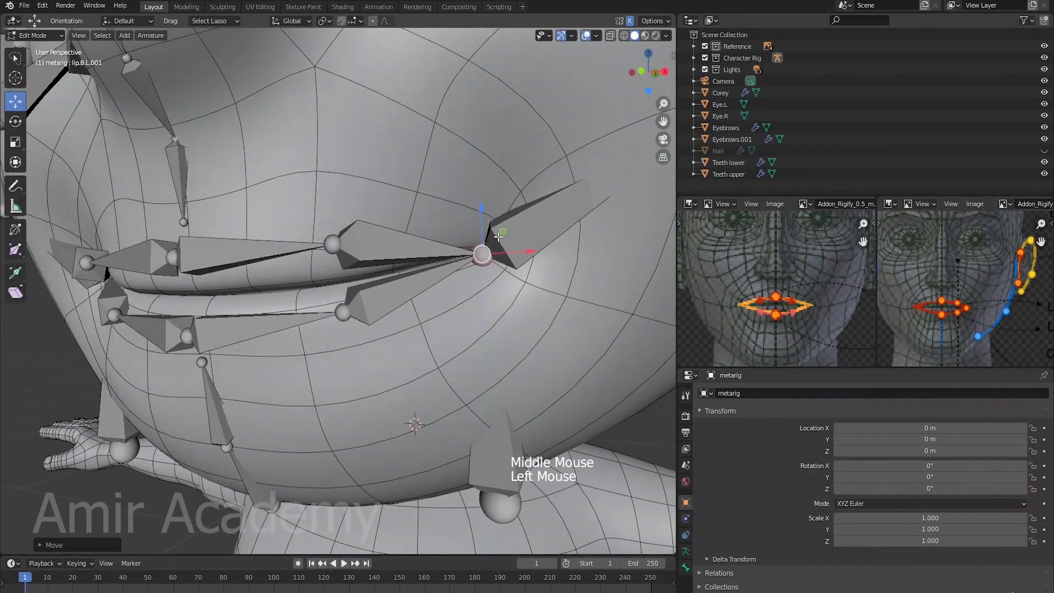
mouse_move(522, 255)
left_mouse_down()
mouse_move(556, 257)
mouse_move(538, 259)
left_mouse_up()
middle_click_drag(537, 259, 506, 328)
left_click(531, 291)
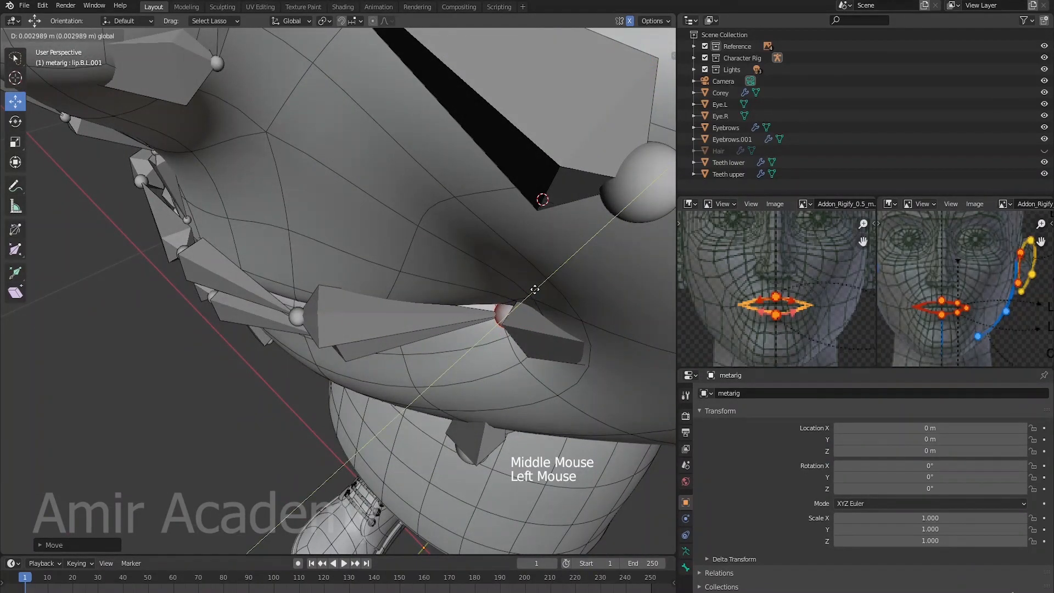
- Move the outer joints of lip.B.L and lip.T.L back along Y toward the lip surface
scroll(513, 370, "down", 4)
middle_click_drag(512, 369, 449, 299)
scroll(527, 307, "up", 3)
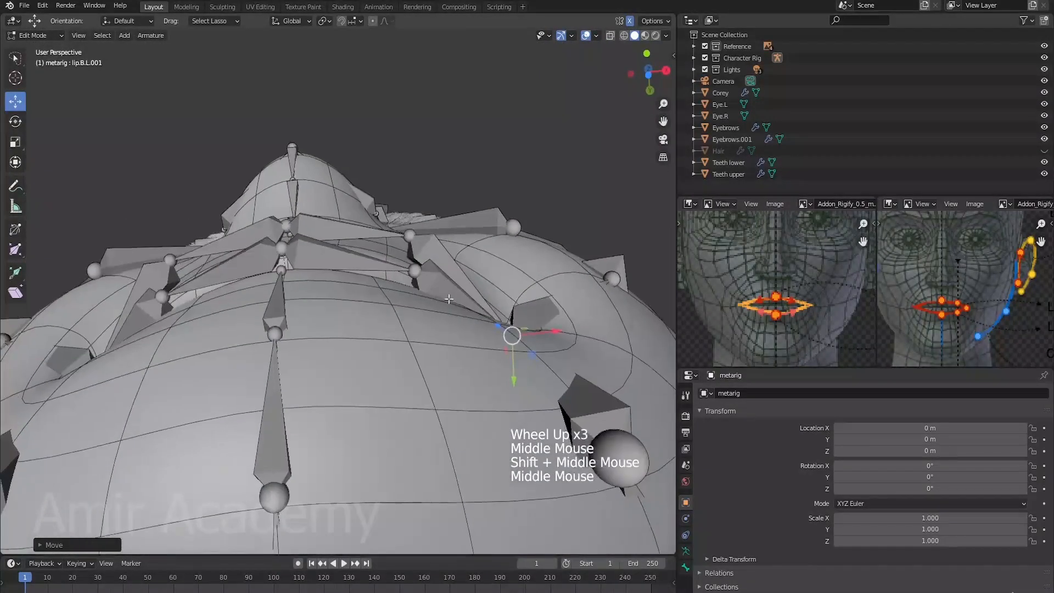
left_click(413, 269)
left_click_drag(413, 317, 421, 331)
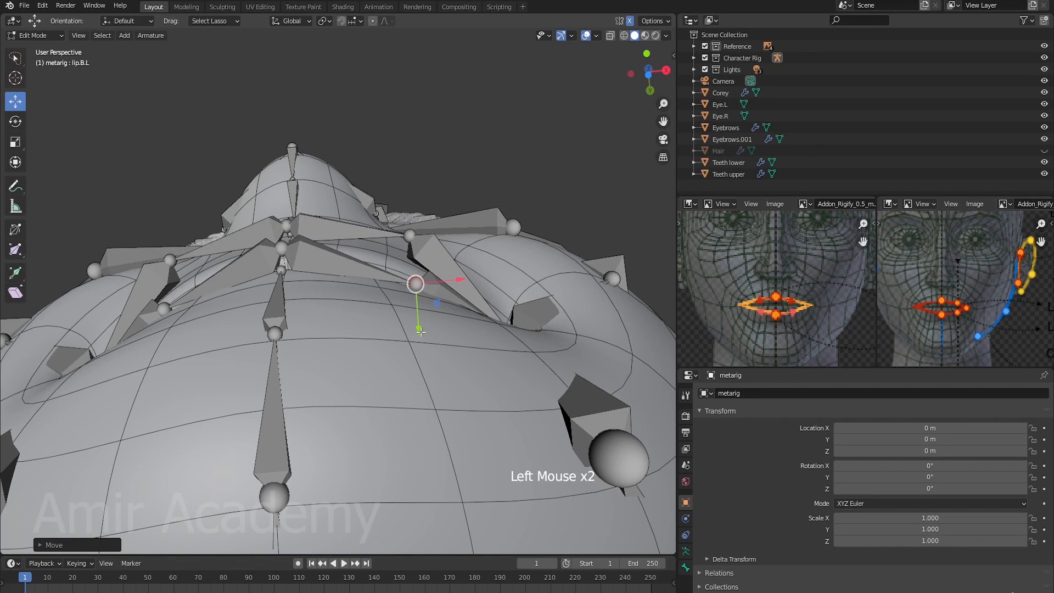
left_click(406, 235)
left_click_drag(413, 281, 419, 305)
- Move the centre lower-lip and centre upper-lip joints back along Y against the lip surface
left_click(274, 243)
middle_click_drag(277, 242, 282, 275)
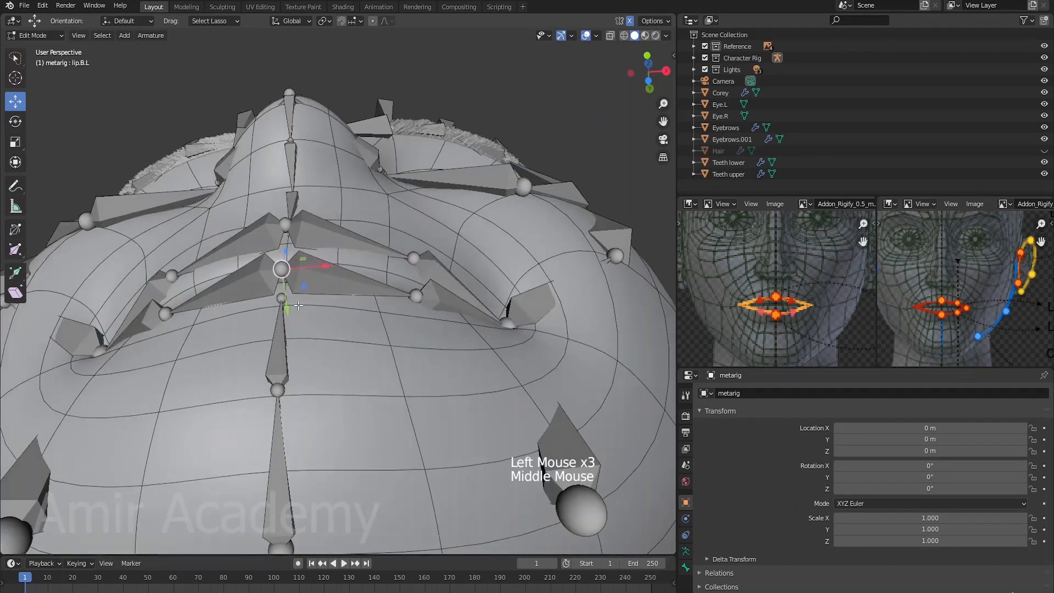
left_click_drag(291, 305, 285, 328)
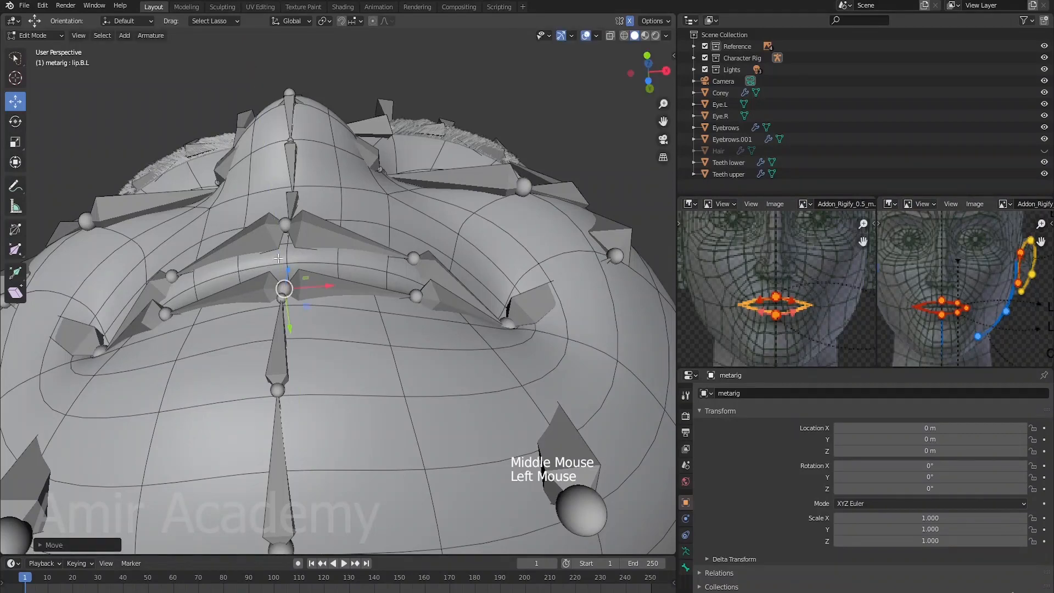
left_click(283, 219)
left_click_drag(291, 267, 293, 283)
- Lower the upper joint of chin.001 along Z below the lower lip, and adjust the nose.004 joint above the upper lip
middle_click_drag(328, 294, 361, 341)
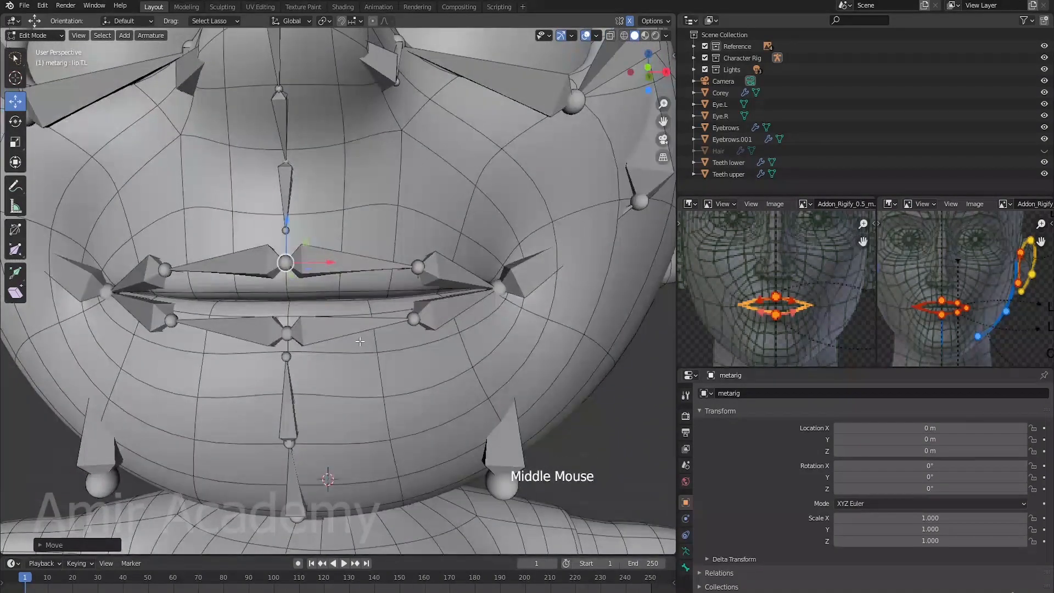
left_click(286, 358)
scroll(286, 359, "down", 3)
middle_click_drag(285, 360, 275, 359)
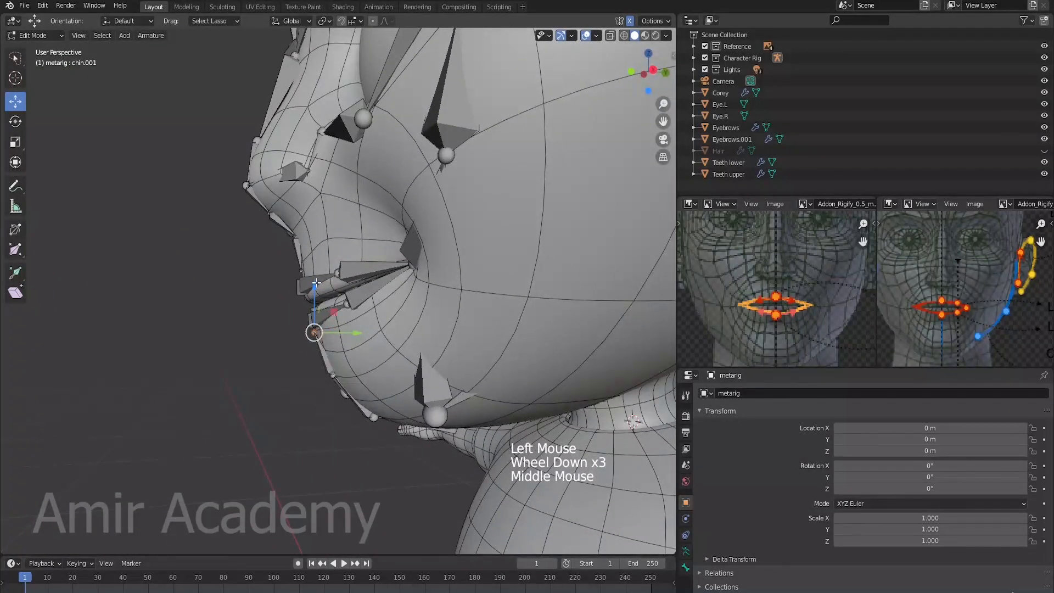
left_click(312, 348)
left_click(311, 348)
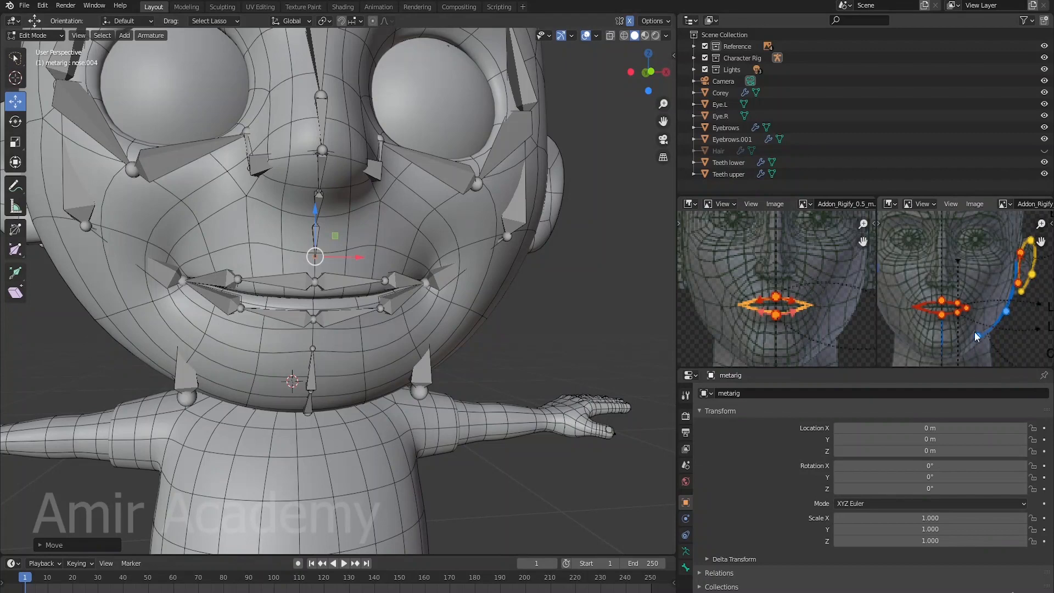
- Raise the front joint of jaw.L.001 along Z and move it outward along X onto the underside of the jaw
scroll(502, 348, "down", 3)
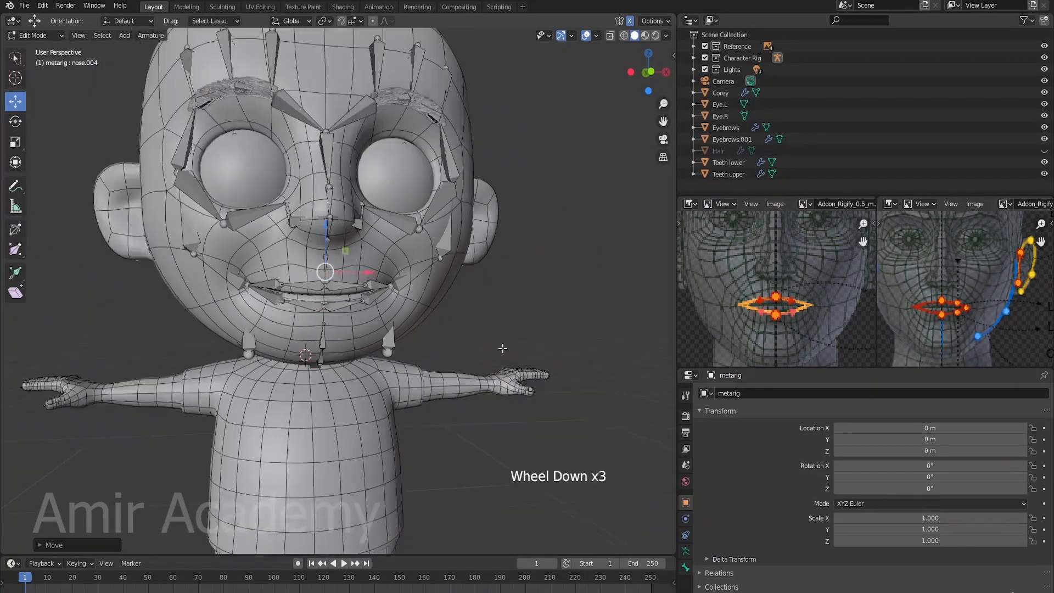
middle_click_drag(503, 348, 456, 330, "shift")
scroll(384, 357, "up", 4)
left_click(344, 393)
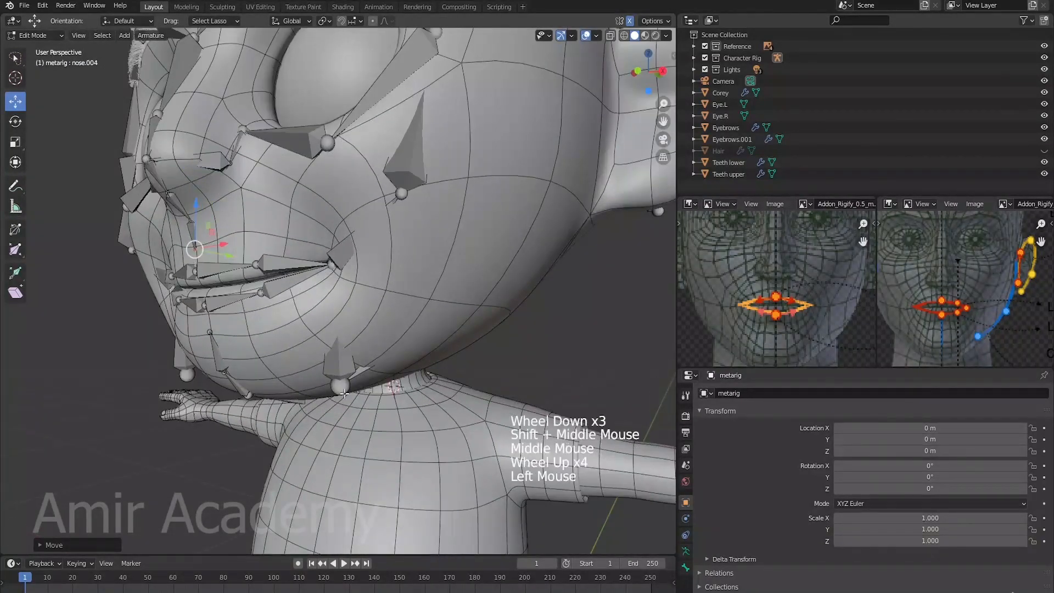
middle_click_drag(351, 395, 303, 400)
scroll(340, 392, "up", 1)
left_click_drag(448, 351, 451, 337)
left_click_drag(491, 392, 502, 393)
left_click_drag(456, 340, 456, 337)
scroll(459, 341, "down", 2)
middle_click_drag(483, 352, 598, 385)
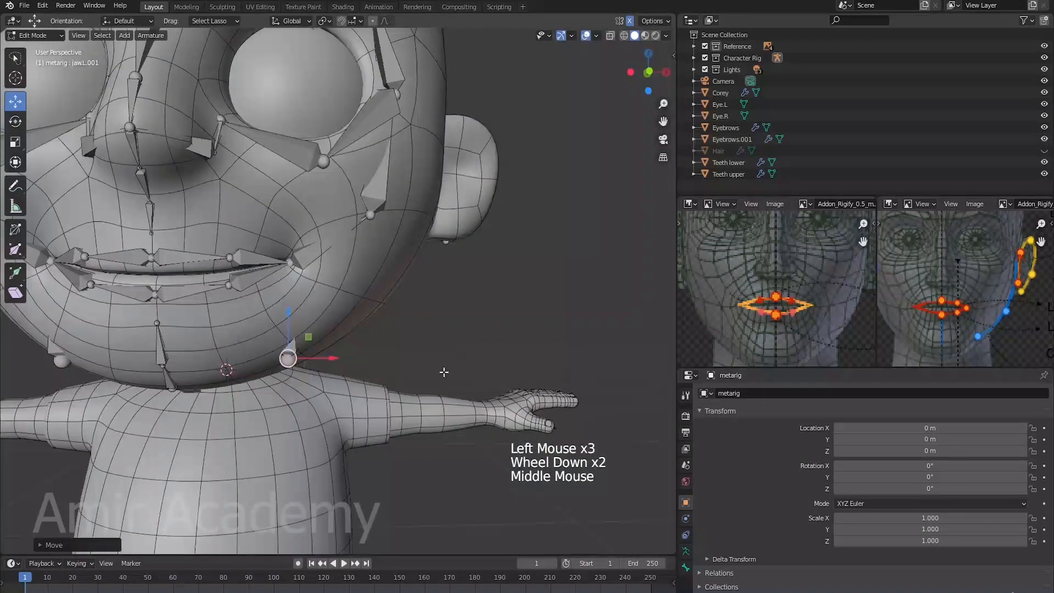
- Turn on X-ray and select jaw.L.001, jaw.L and temple.L to compare the side chain with the reference diagram
middle_click_drag(443, 372, 364, 339, "shift")
key("alt+z")
scroll(452, 340, "down", 2)
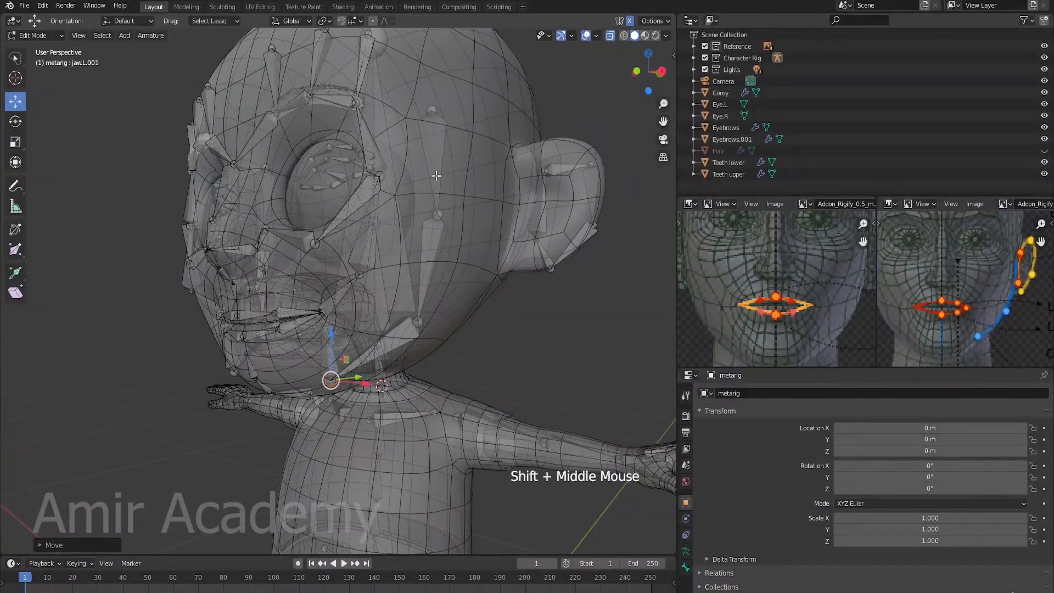
key("l")
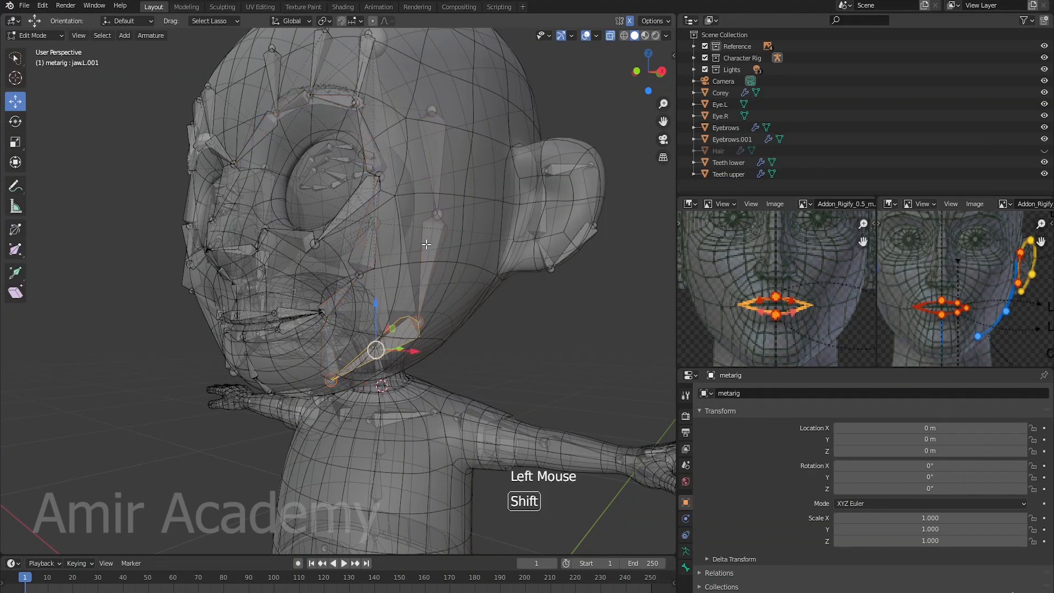
left_click(428, 270, "shift")
left_click(435, 164, "shift")
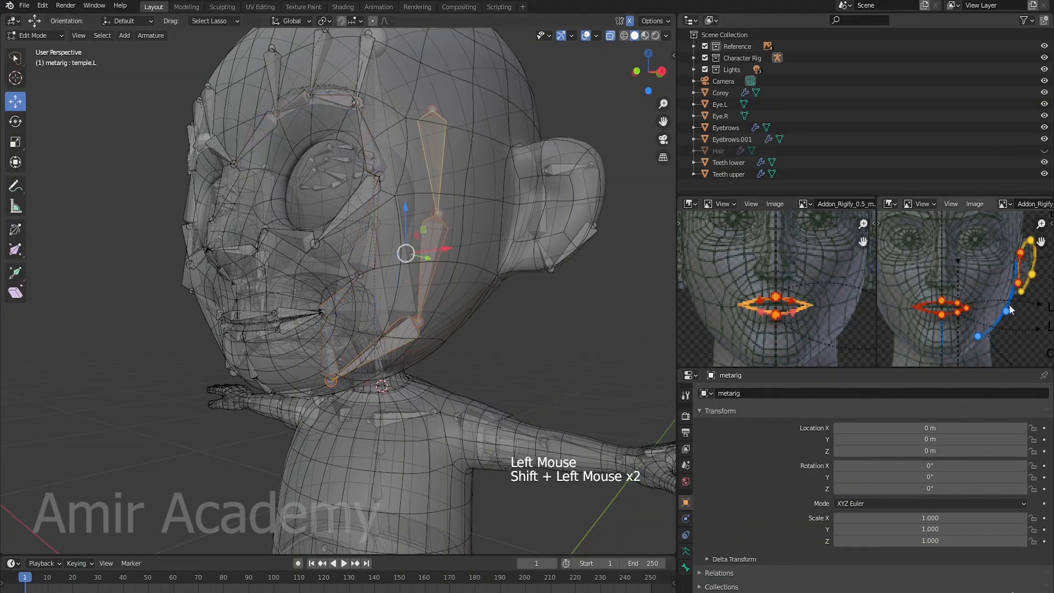
middle_click_drag(544, 359, 494, 357)
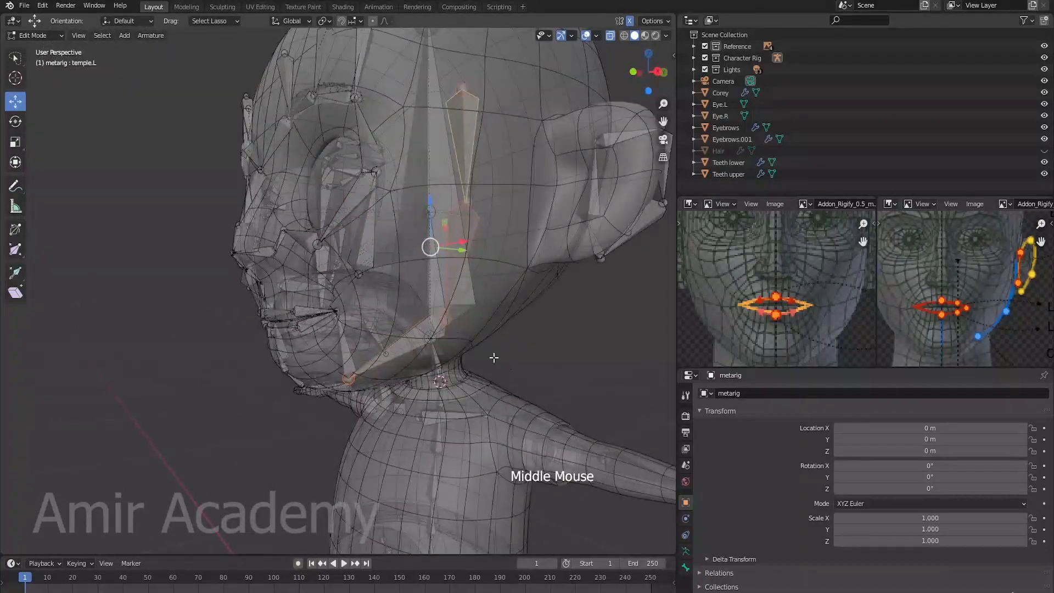
- Move the jaw-corner joint at the lower end of jaw.L outward along X toward the side of the head
left_click(448, 319)
middle_click_drag(449, 319, 488, 367)
key("KP_Decimal")
scroll(459, 345, "down", 9)
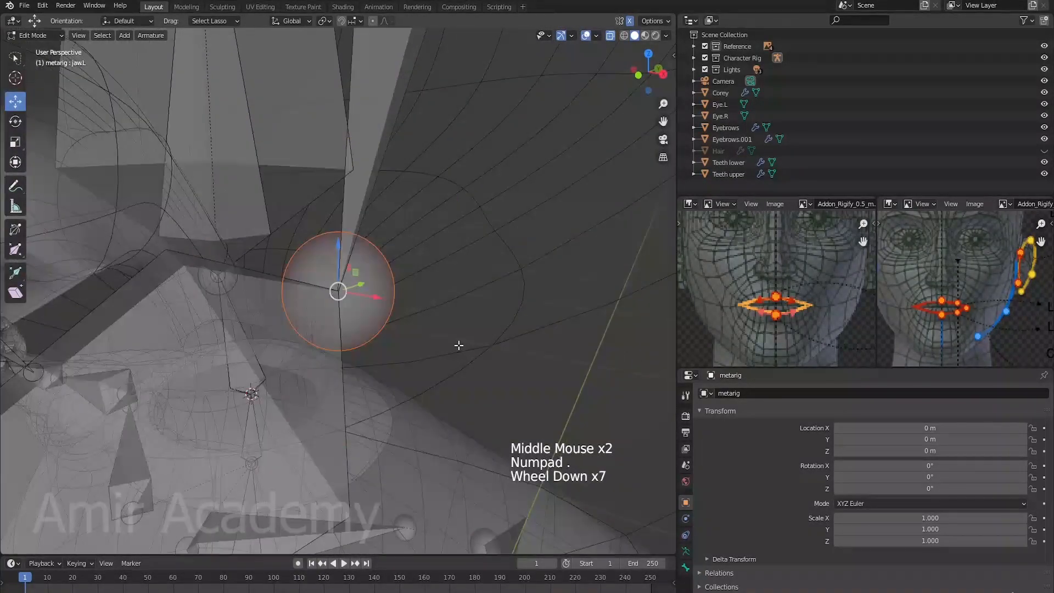
scroll(429, 325, "down", 10)
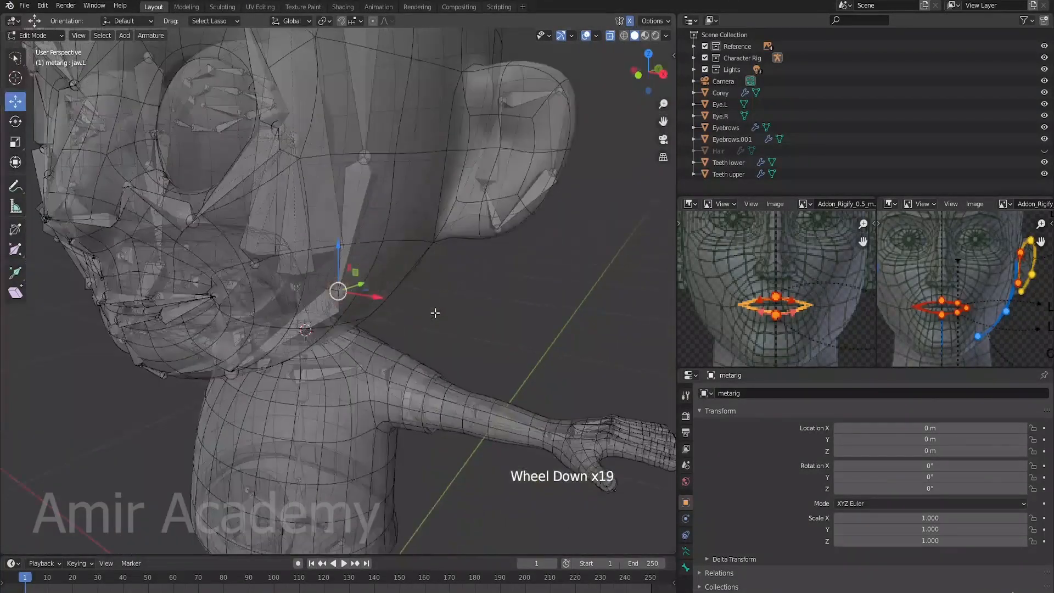
middle_click_drag(430, 313, 461, 299)
left_click(382, 292)
left_click_drag(382, 293, 431, 317)
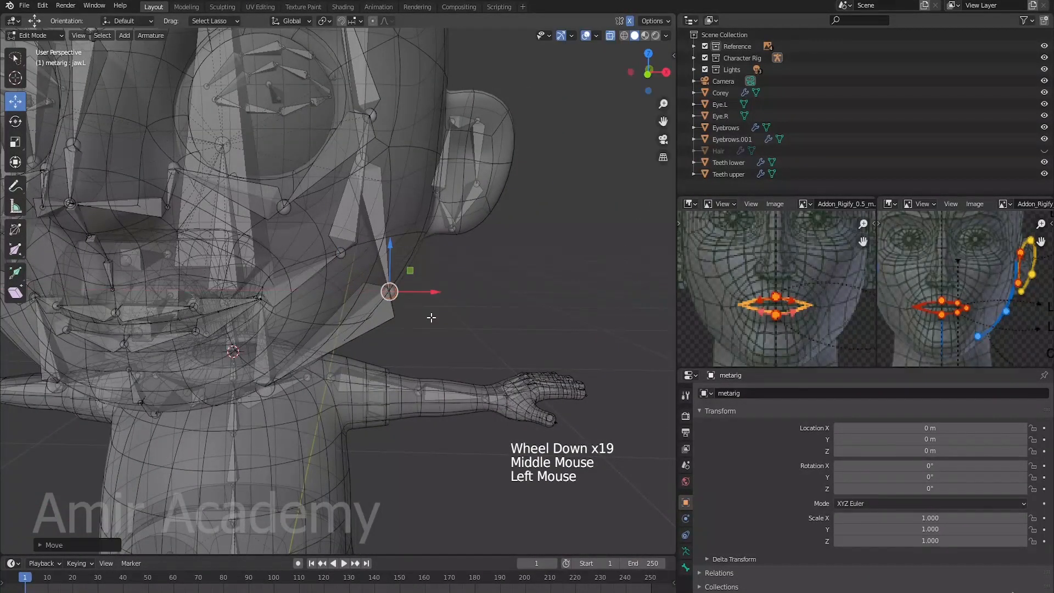
- Move the lower and upper joints of temple.L outward along X to the side surface of the head
left_click(390, 164)
left_click_drag(407, 161, 484, 171)
scroll(475, 188, "down", 2)
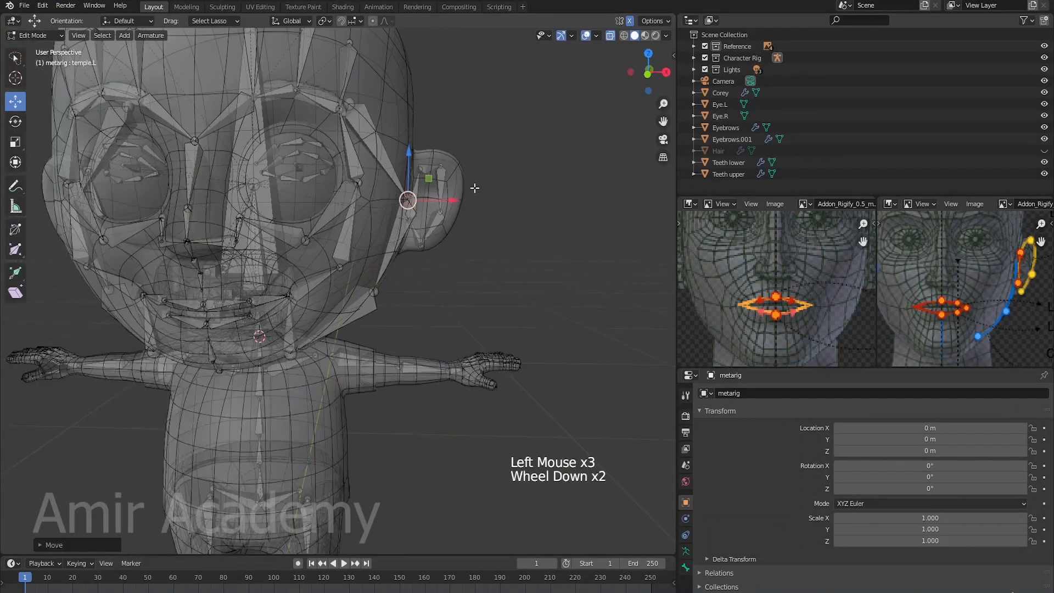
left_click(360, 100)
left_click_drag(395, 103, 458, 104)
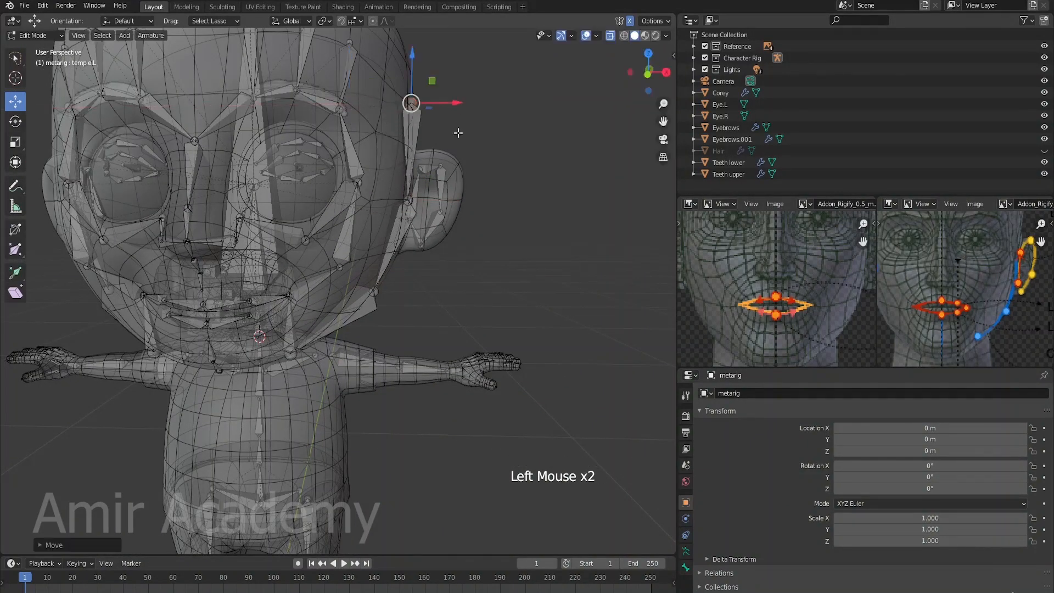
- Turn off X-ray and refine the jaw-corner joint of jaw.L along X and down along Z against the jaw surface
key("alt+z")
middle_click_drag(485, 365, 451, 216, "shift")
left_click(438, 247)
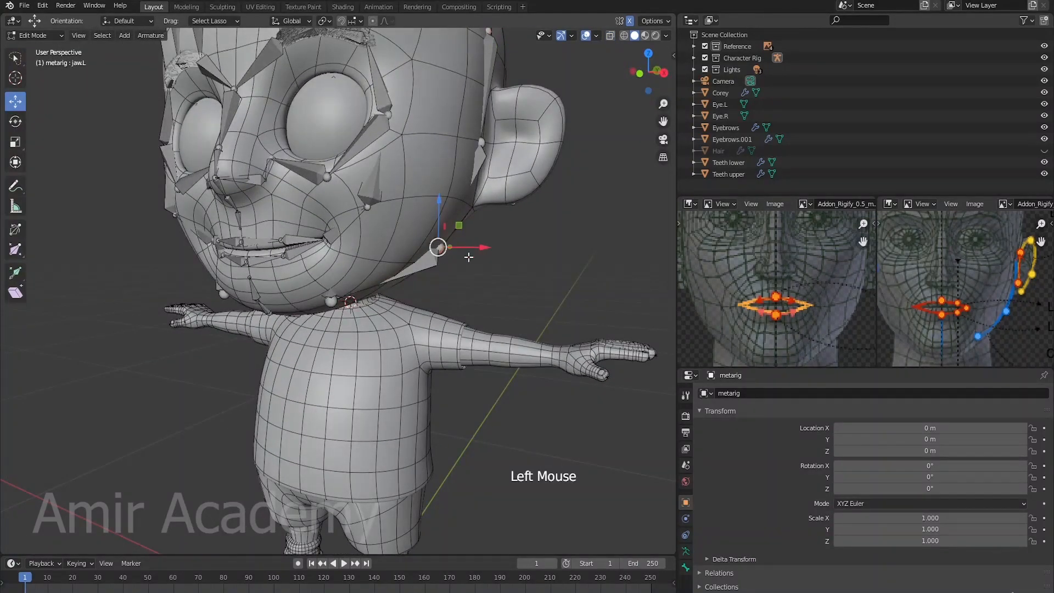
middle_click_drag(469, 257, 499, 271)
left_click_drag(485, 249, 491, 248)
left_click_drag(445, 201, 443, 221)
left_click_drag(489, 257, 479, 259)
middle_click_drag(501, 299, 448, 247)
scroll(455, 220, "down", 4)
middle_click_drag(461, 201, 506, 219)
- Using the side-view reference and right orthographic view, reposition the jaw-corner joint of jaw.L and lower the bottom joint of temple.L along Z
middle_click_drag(1006, 297, 901, 285)
middle_click_drag(965, 295, 923, 299)
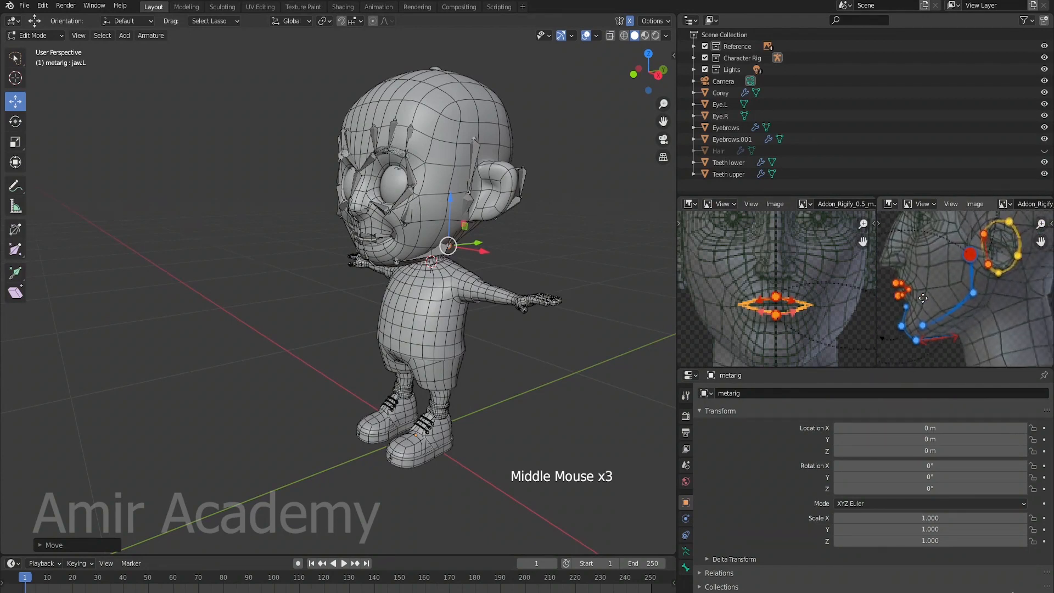
scroll(971, 295, "down", 2)
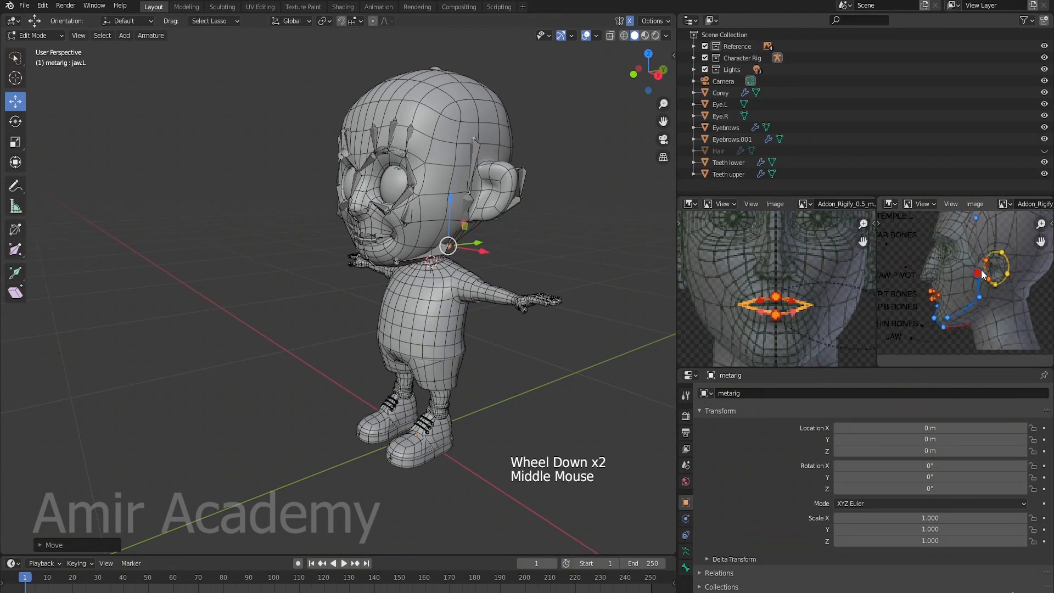
scroll(978, 280, "up", 2)
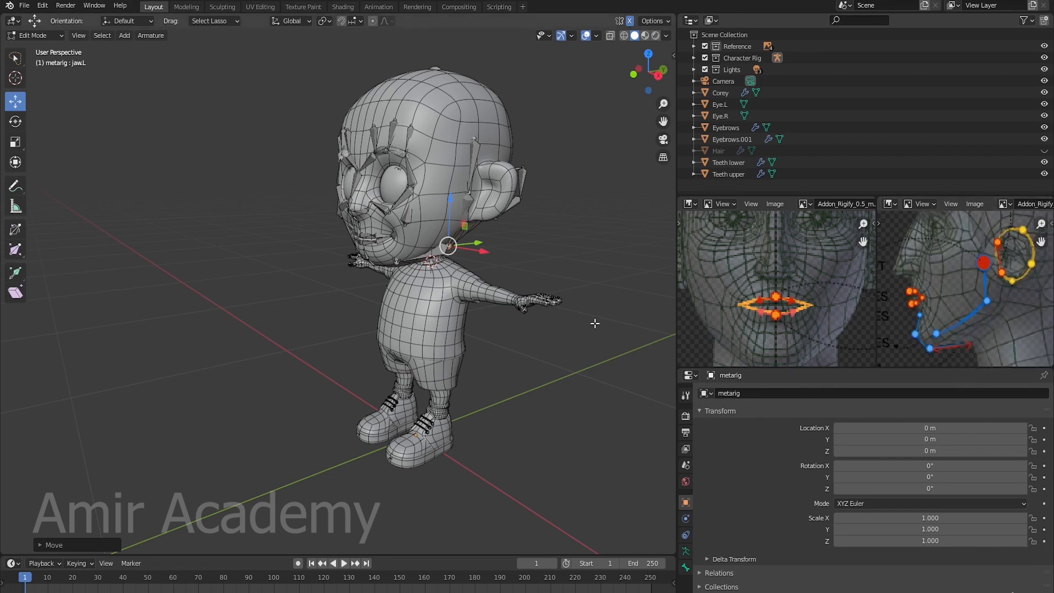
middle_click_drag(596, 341, 512, 289)
key("KP_3")
scroll(541, 309, "up", 2)
scroll(485, 274, "up", 3)
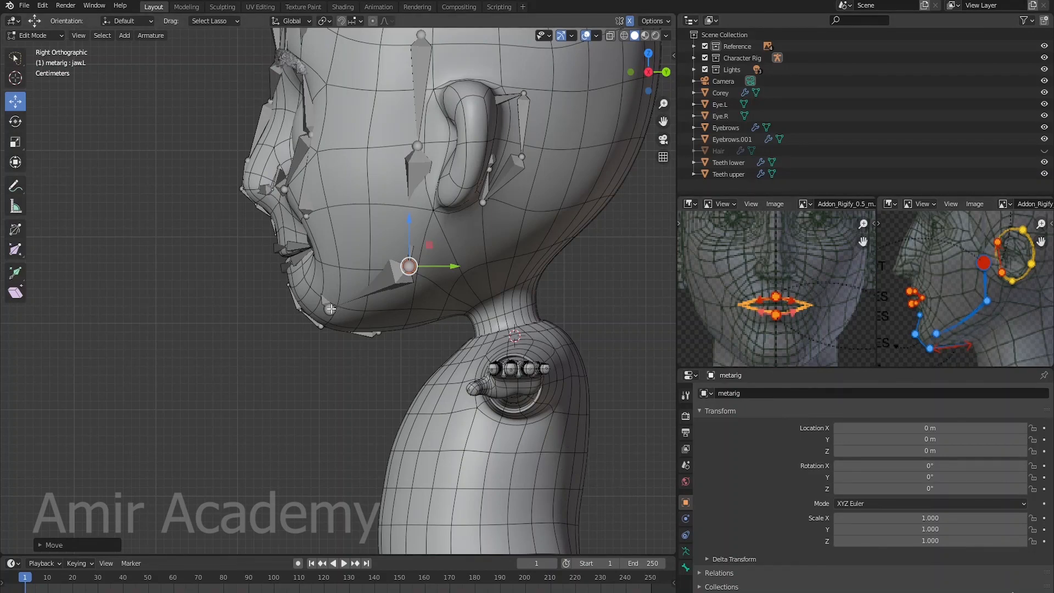
left_click(413, 275)
key("g")
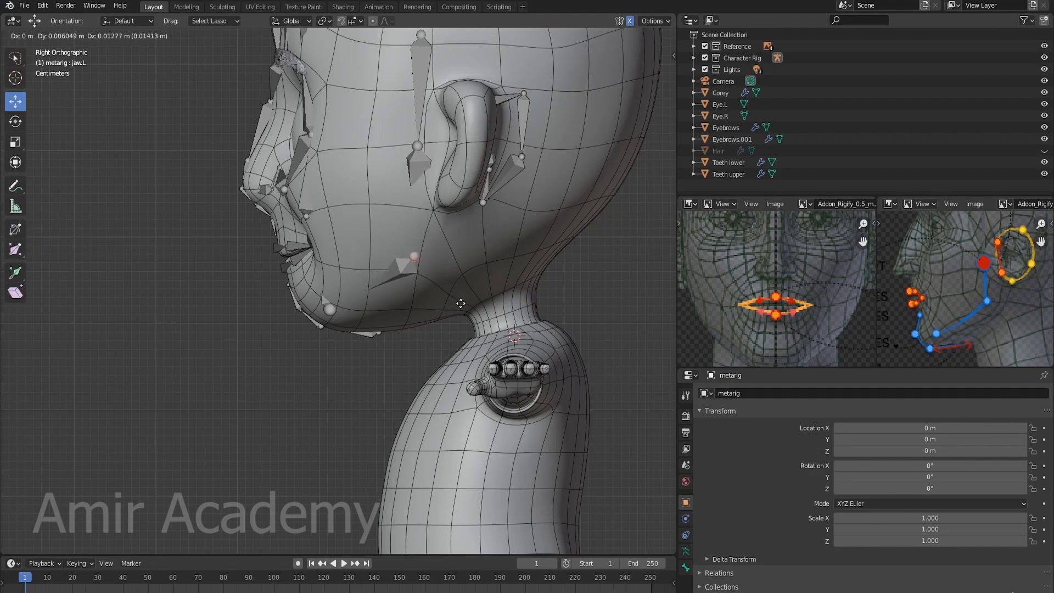
left_click(461, 301)
left_click(418, 146)
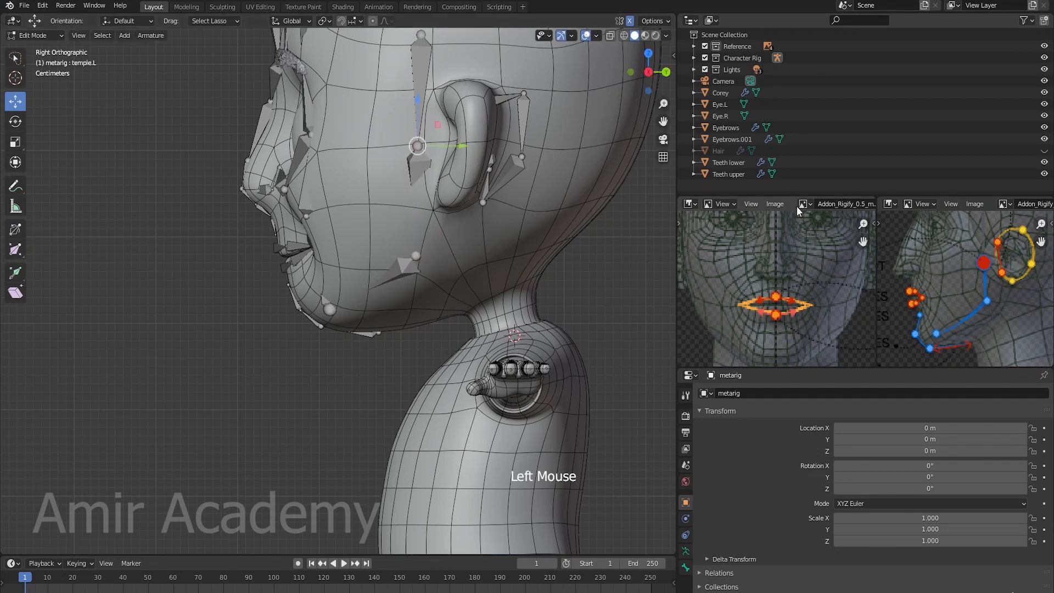
left_click_drag(418, 100, 419, 134)
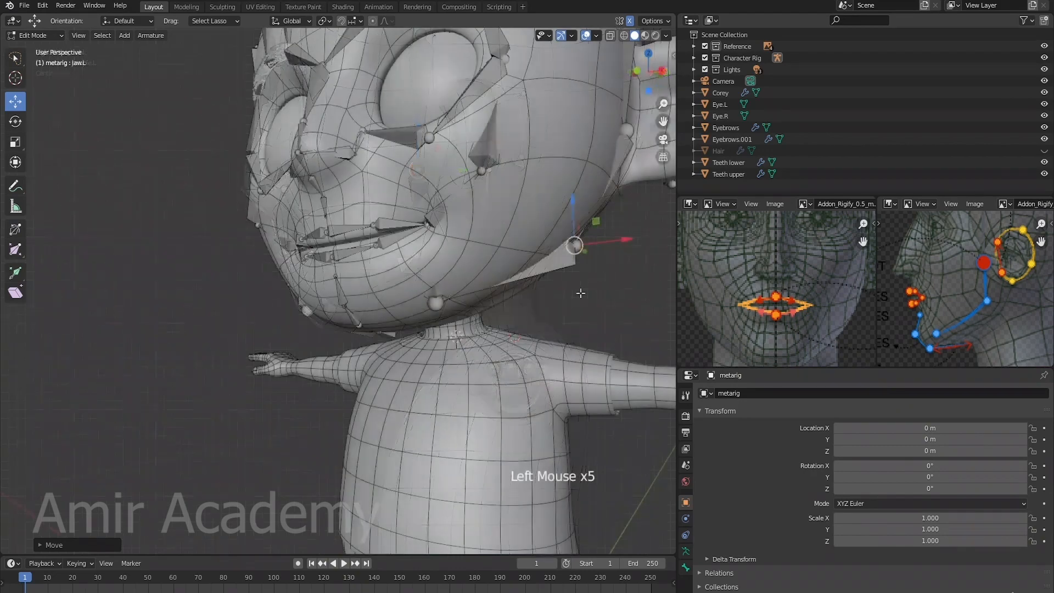
- In right orthographic view, lower the top joint of temple.L along Z and shift it slightly forward along Y
scroll(571, 277, "down", 2)
middle_click_drag(571, 277, 520, 283, "shift")
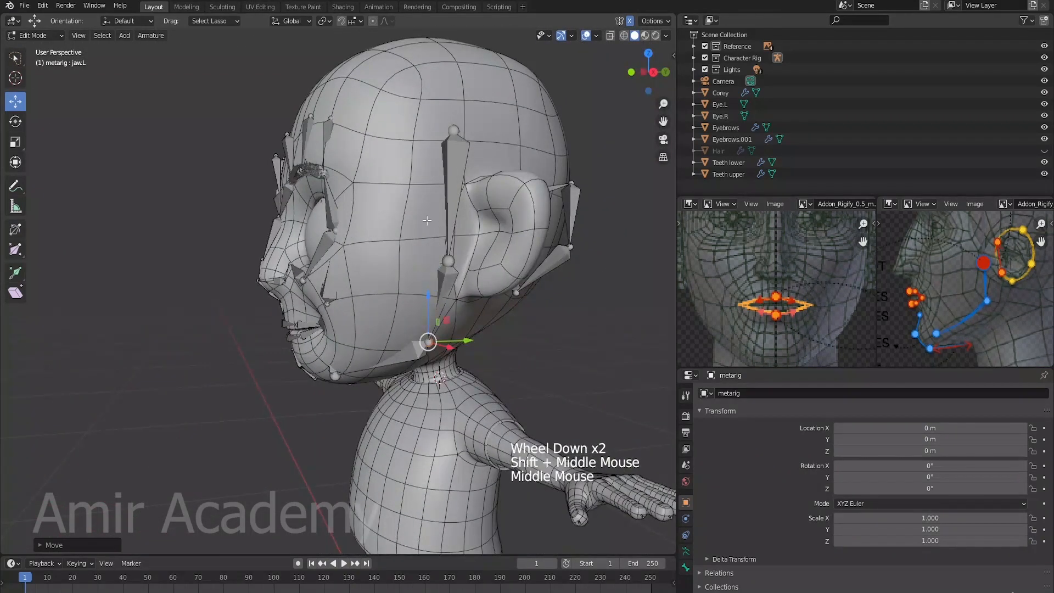
left_click(453, 134)
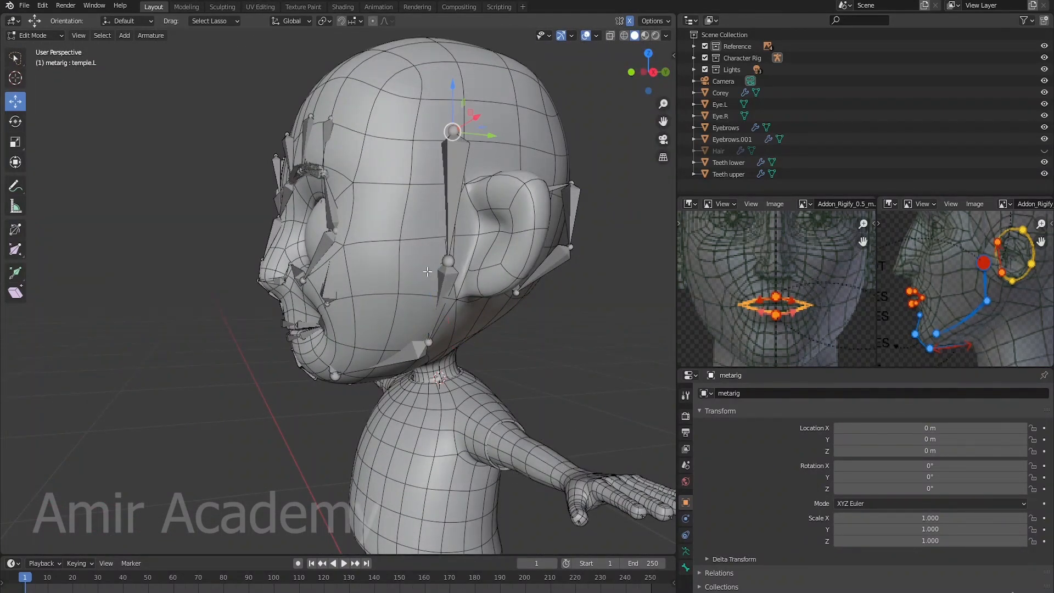
middle_click_drag(428, 271, 493, 250, "shift")
scroll(493, 249, "down", 2)
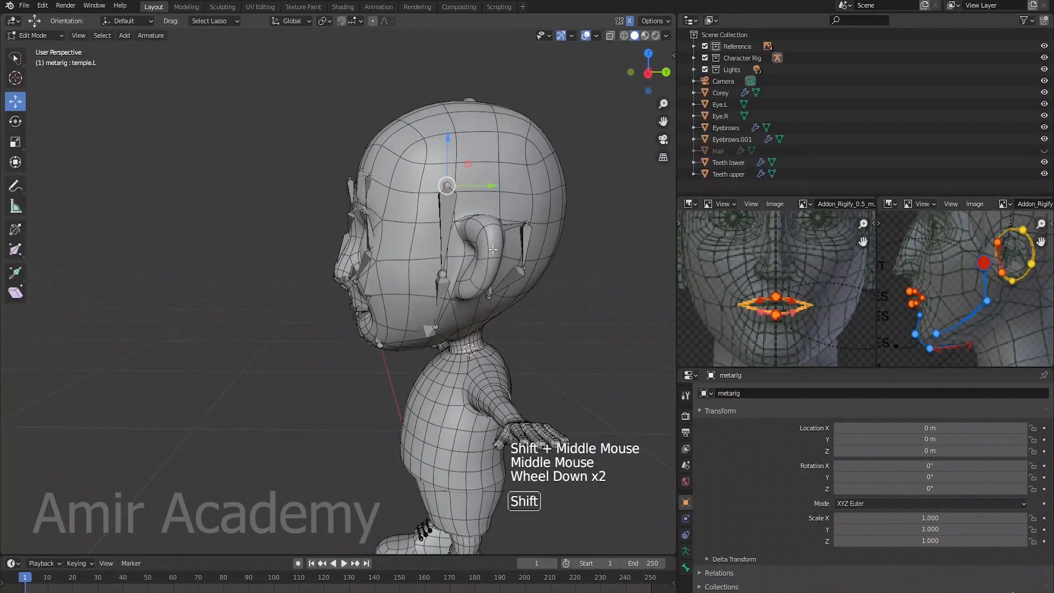
key("KP_3")
left_click_drag(424, 156, 418, 183)
left_click_drag(460, 224, 453, 226)
middle_click_drag(392, 292, 492, 291)
scroll(511, 298, "down", 2)
scroll(459, 309, "up", 3)
- Select the whole linked left ear bone chain, move it forward along Y into the ear, and adjust it along X
key("alt+a")
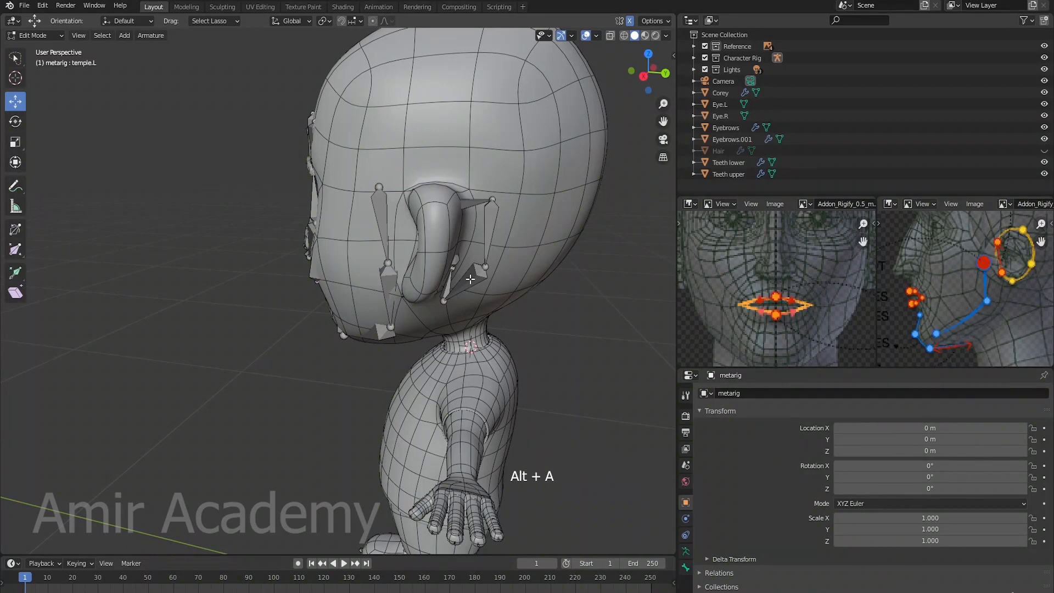
key("l")
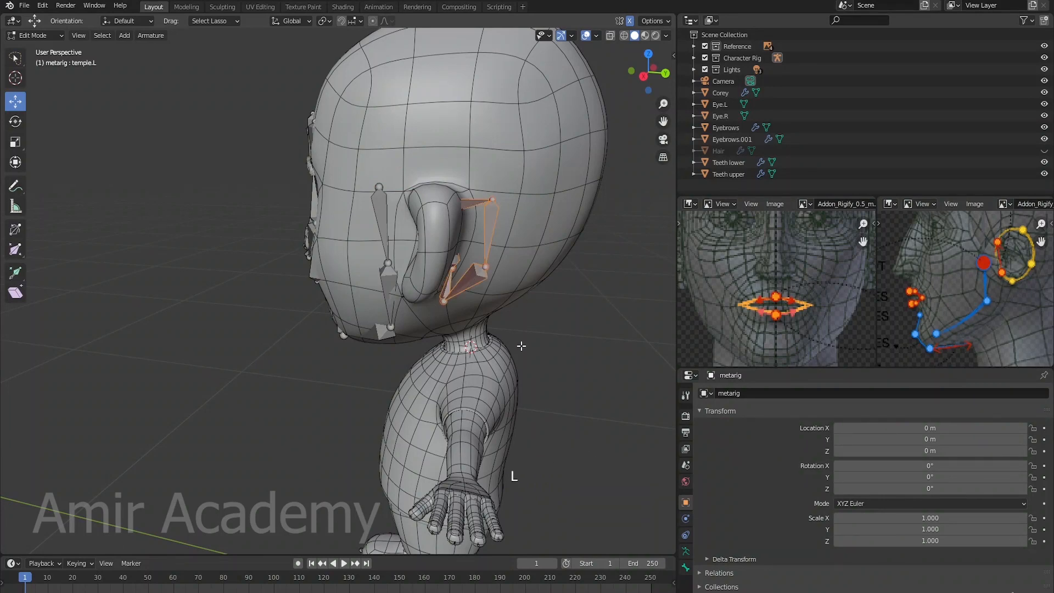
middle_click_drag(521, 345, 509, 253)
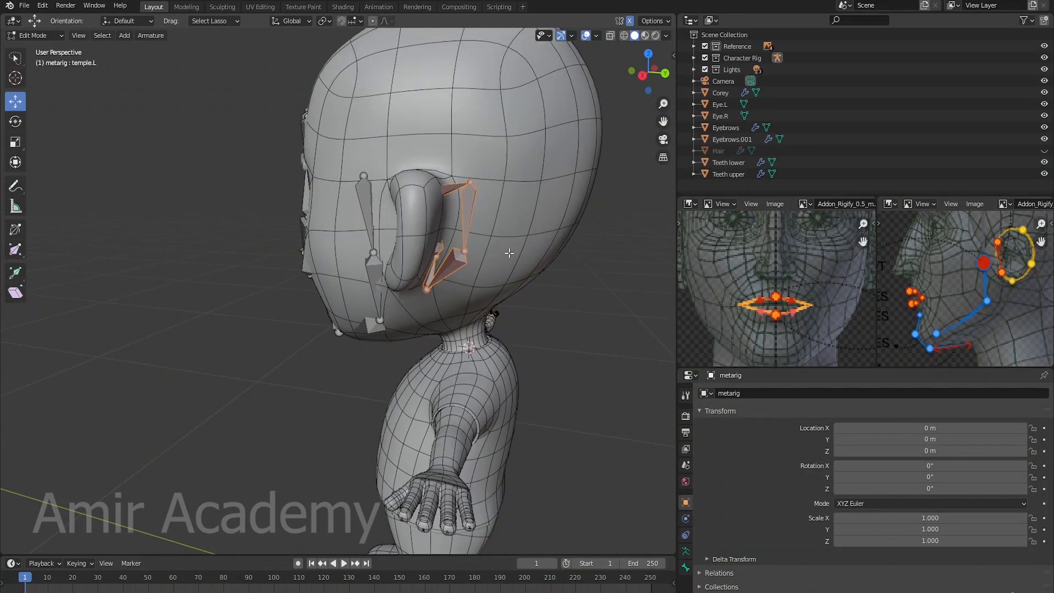
left_click(15, 106)
left_click_drag(491, 240, 431, 247)
middle_click_drag(453, 250, 442, 274)
middle_click_drag(442, 275, 423, 329)
left_click_drag(378, 280, 383, 277)
middle_click_drag(385, 324, 414, 281)
scroll(414, 281, "up", 1)
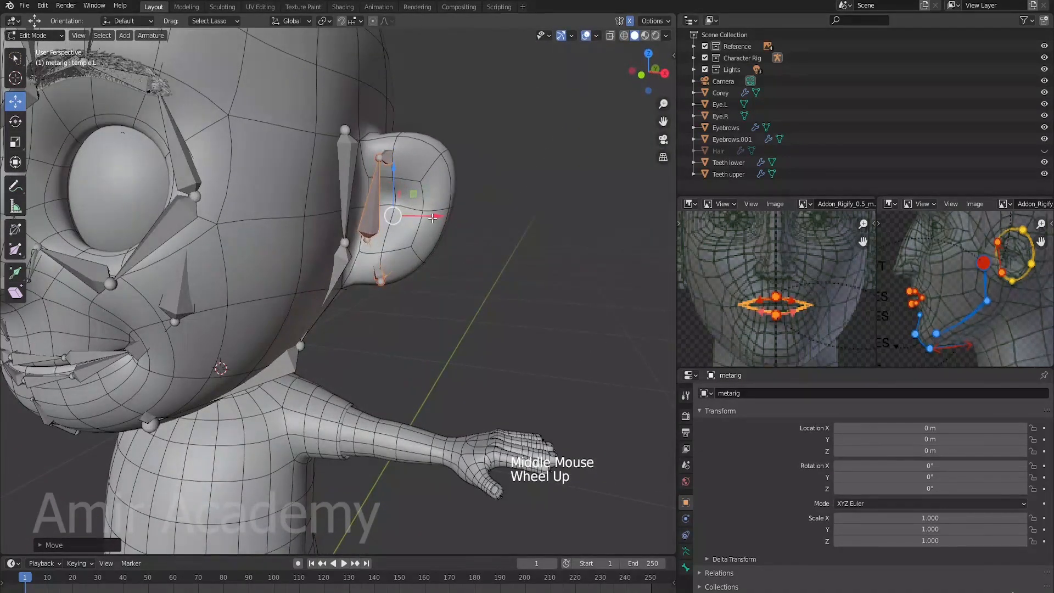
left_click_drag(436, 217, 429, 216)
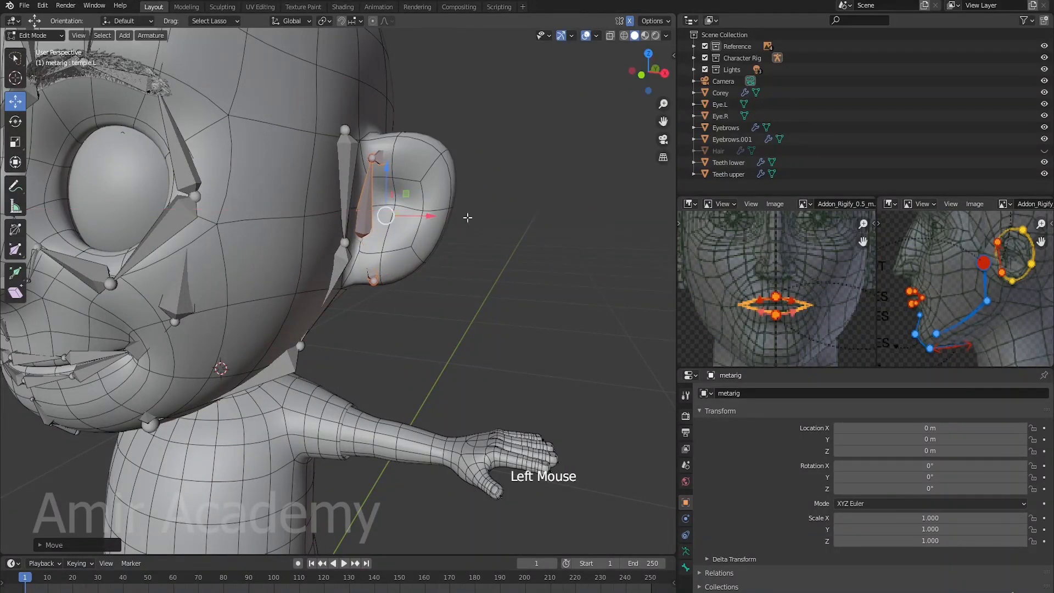
- Move the upper outer ear joint at the tip of ear.L.001 forward along Y and reposition it along the ear rim
middle_click_drag(466, 217, 434, 247)
key("alt+z")
left_click(351, 231)
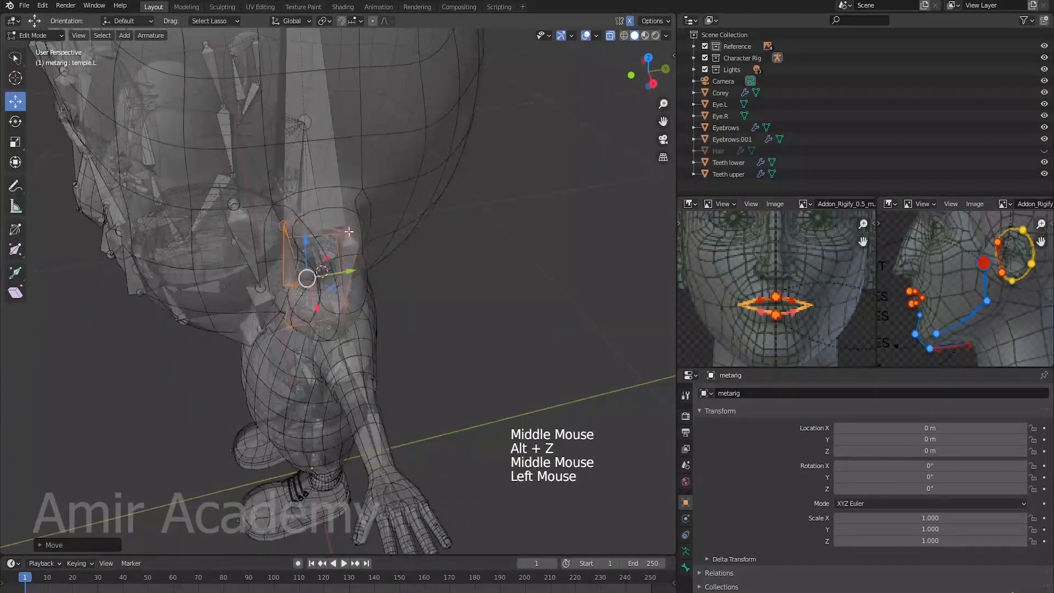
left_click_drag(385, 226, 357, 251)
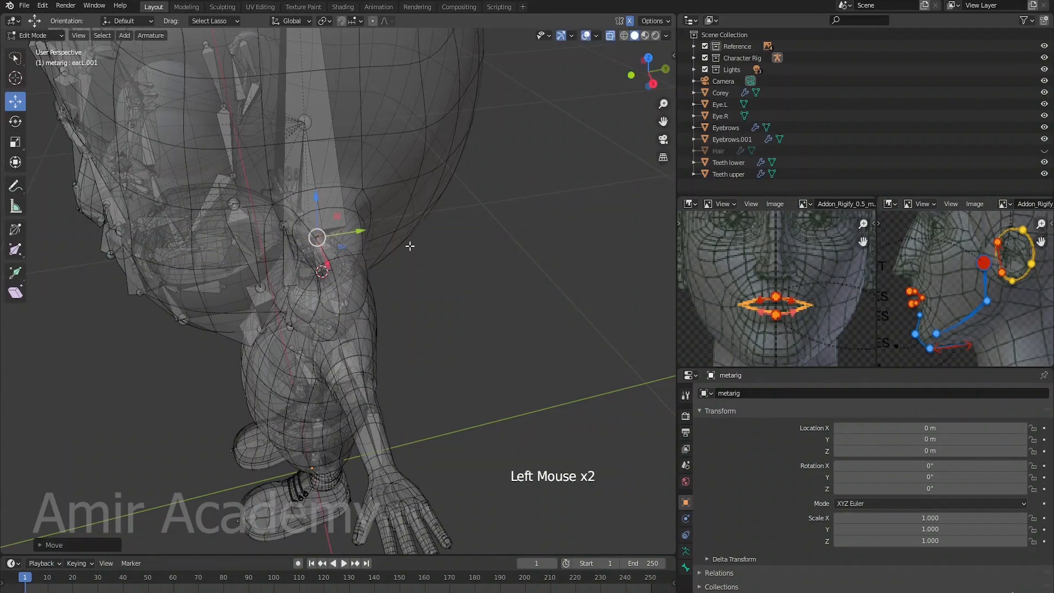
key("alt+z")
middle_click_drag(412, 245, 378, 188)
scroll(378, 188, "up", 2)
left_click_drag(375, 187, 373, 195)
mouse_move(373, 196)
middle_mouse_down()
mouse_move(455, 192)
mouse_move(473, 238)
mouse_move(390, 264)
middle_mouse_up()
key("g")
left_click(459, 193)
- Select the joint at the tip of ear.L.002 through X-ray and shift it slightly forward along Y
key("alt+z")
left_click(402, 262)
key("alt+z")
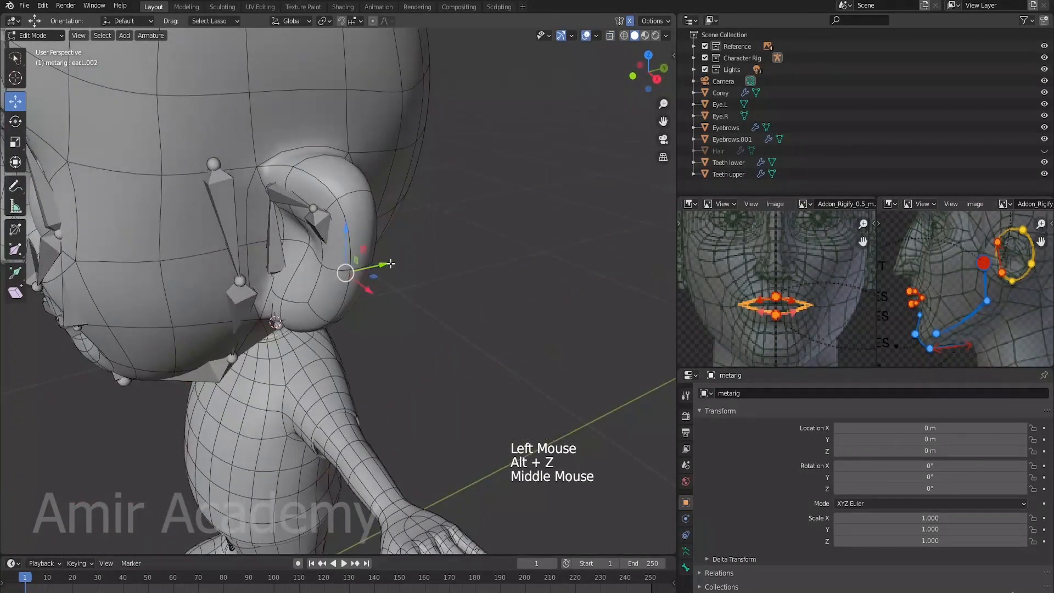
left_click_drag(391, 264, 387, 264)
- Try to shift the lower joint of ear.L forward along Y, and undo that move
middle_click_drag(390, 258, 322, 259)
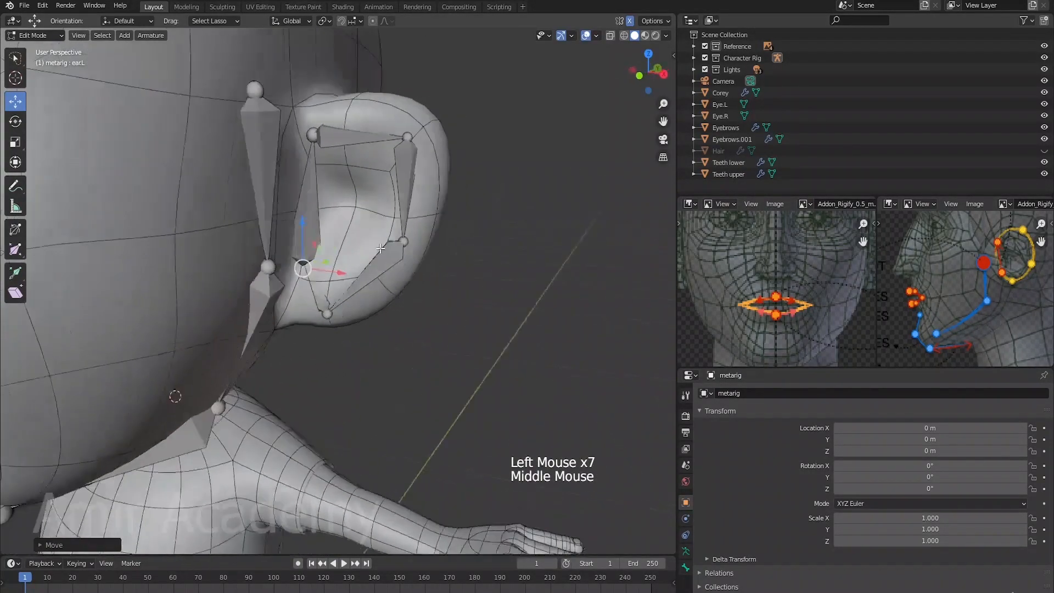
left_click_drag(313, 258, 305, 260)
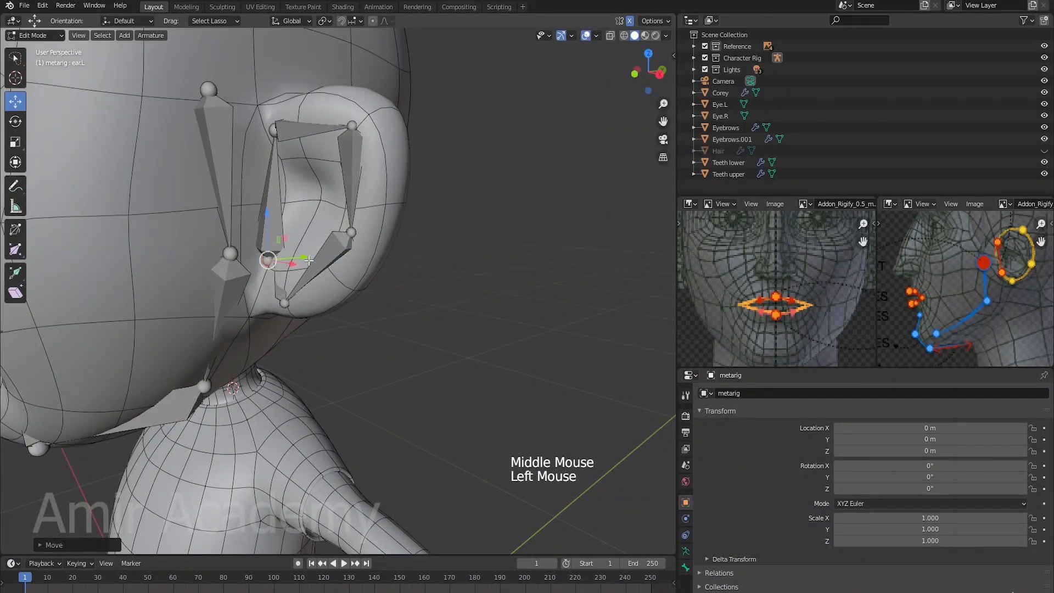
key("ctrl+z")
- Turn on X-ray, select the lower joint of ear.L, and snap the 3D cursor to it
scroll(310, 260, "up", 5)
middle_click_drag(309, 261, 404, 263, "shift")
key("alt+z")
scroll(391, 264, "up", 3)
scroll(391, 264, "down", 2)
left_click(406, 262)
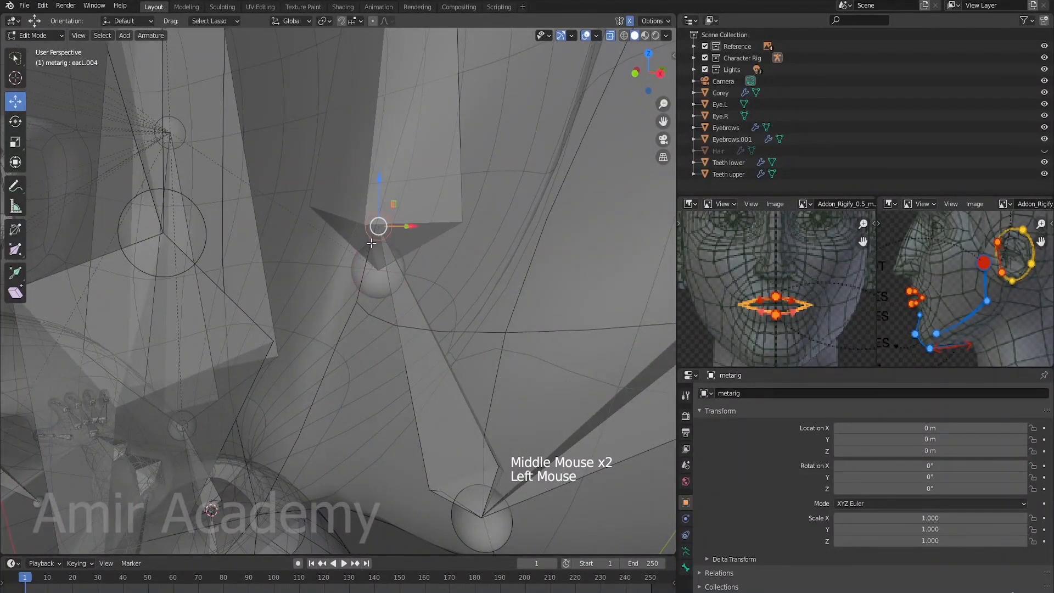
middle_click_drag(444, 312, 456, 304, "shift")
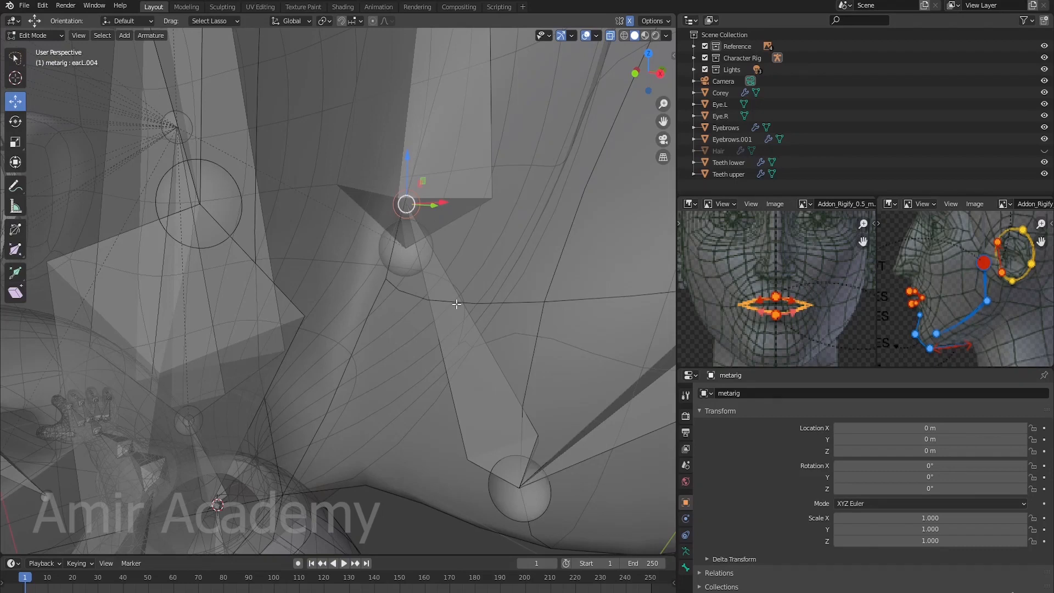
left_click(417, 283)
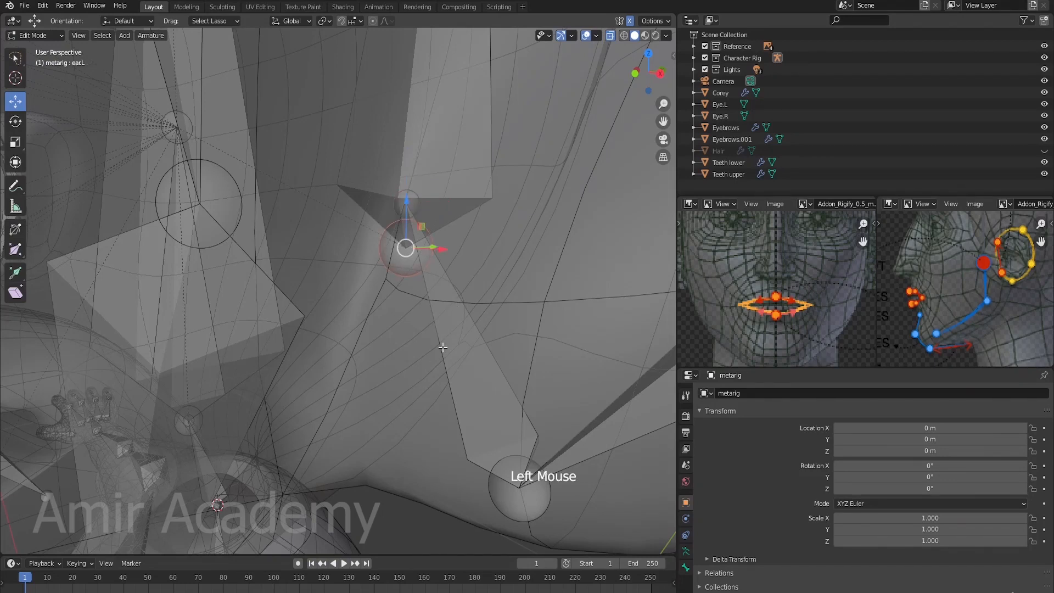
key("shift+s")
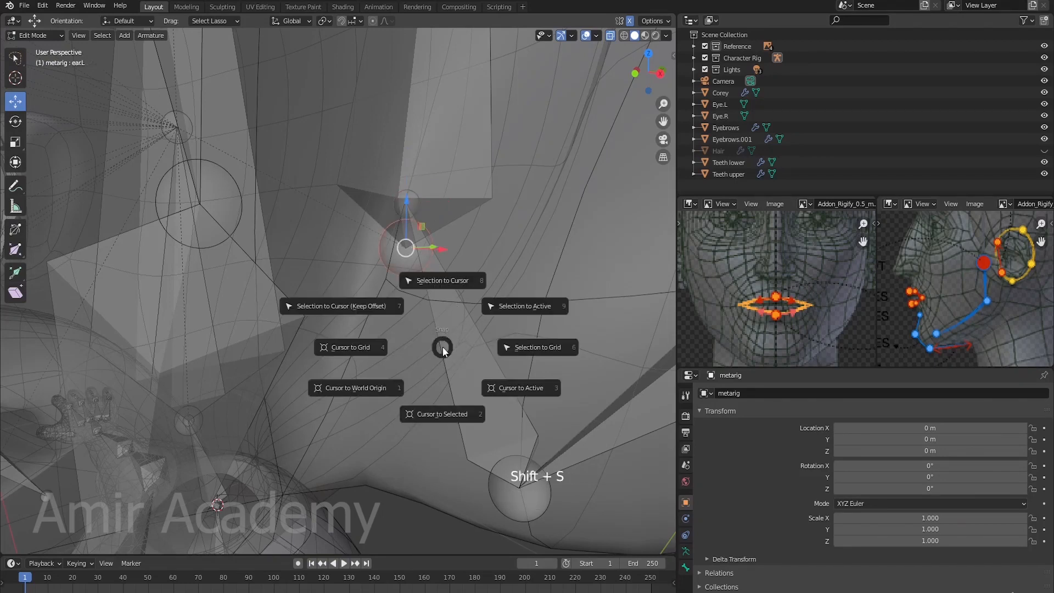
left_click(443, 359)
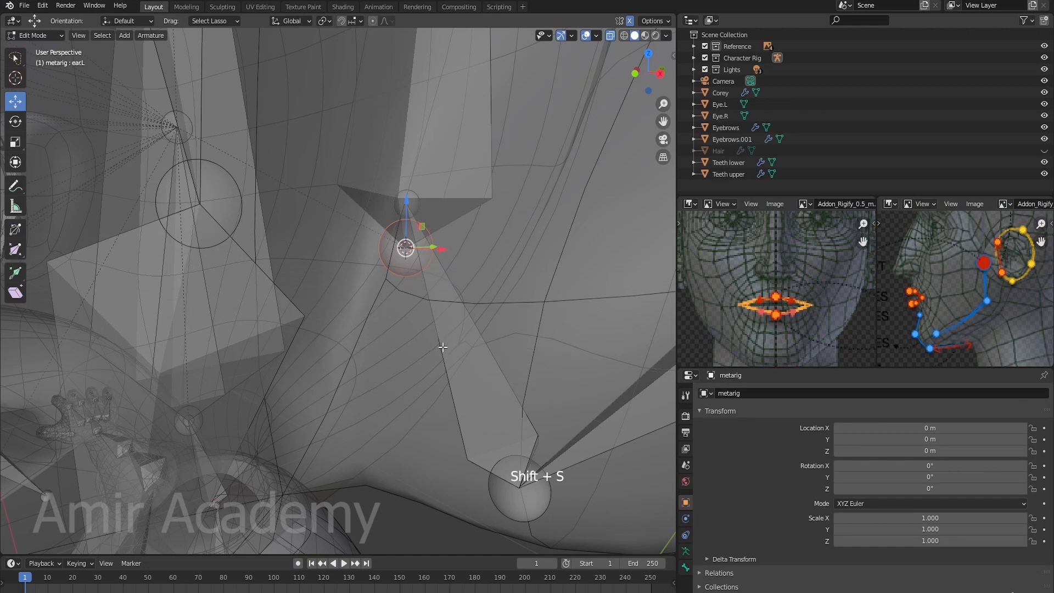
- Snap the loose end joint of ear.L.004 to the 3D cursor to close the left ear chain, and deselect everything
left_click(418, 203)
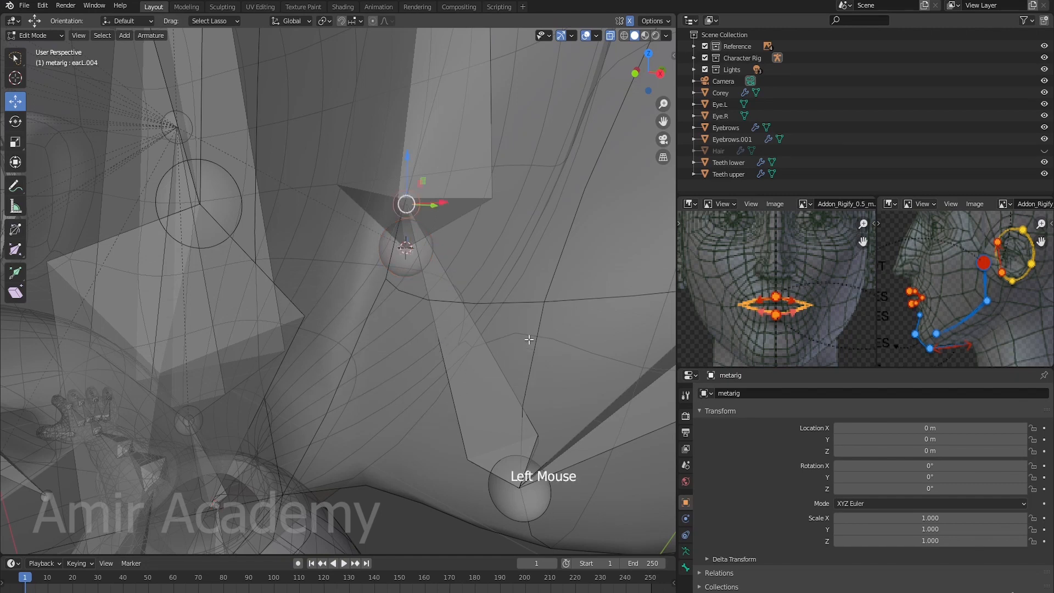
key("shift+s")
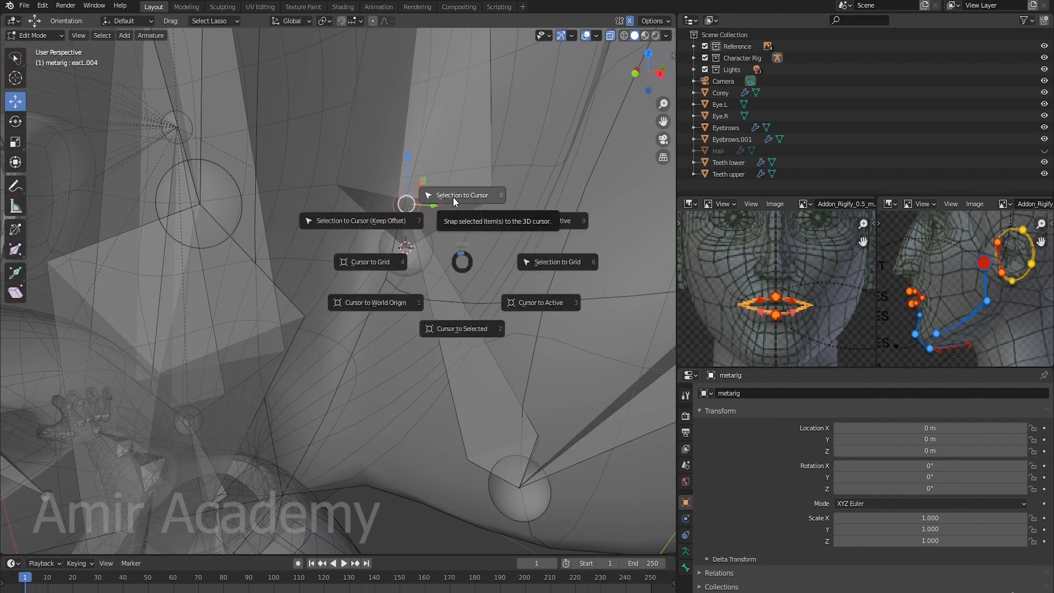
left_click(453, 197)
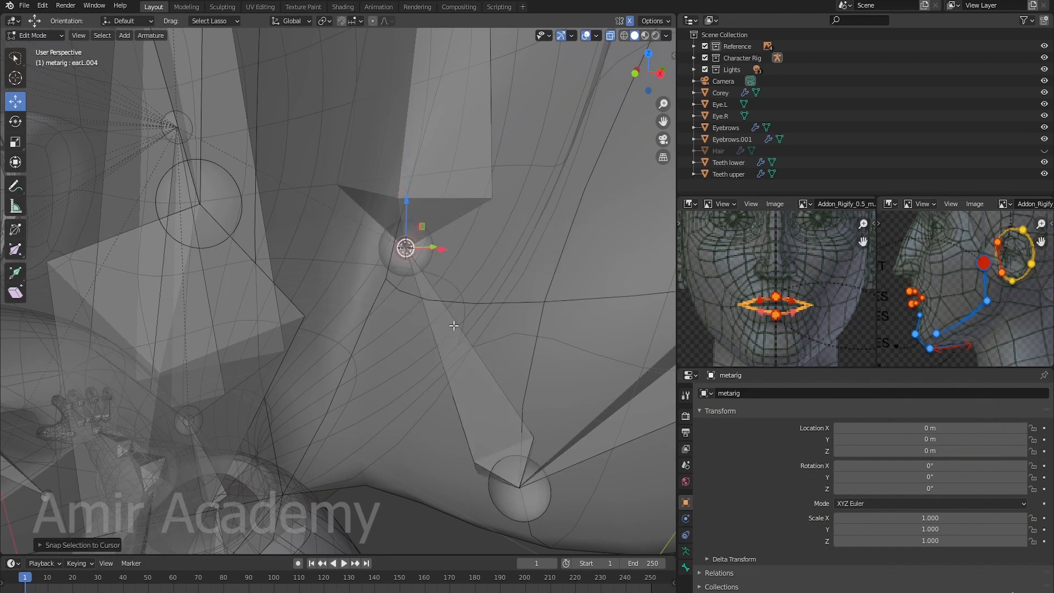
scroll(454, 325, "down", 3)
key("alt+a")
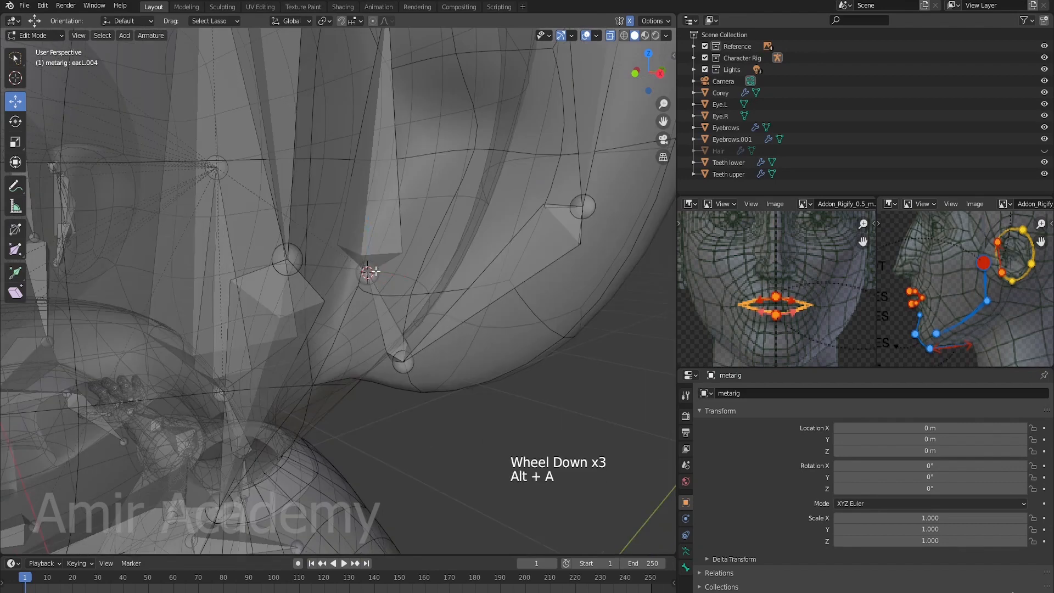
- Examine the ear, face and eye bones against the head from the side and front, with and without X-ray
scroll(375, 272, "down", 6)
middle_click_drag(375, 272, 369, 286, "shift")
middle_click_drag(369, 285, 393, 289)
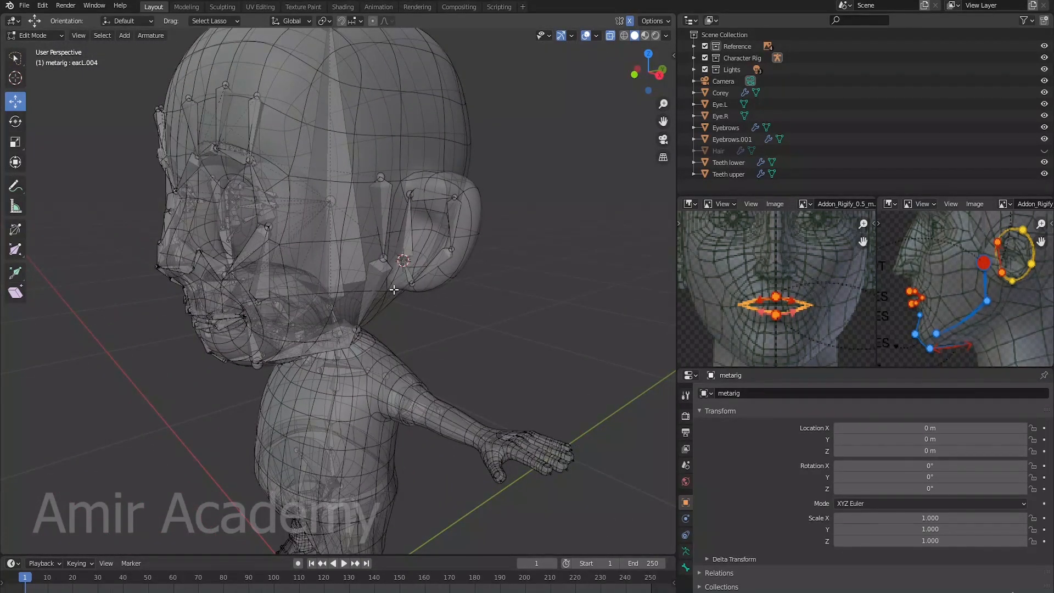
middle_click_drag(375, 347, 466, 342)
scroll(384, 347, "down", 2)
key("alt+z")
scroll(478, 269, "up", 2)
scroll(434, 280, "up", 1)
key("alt+z")
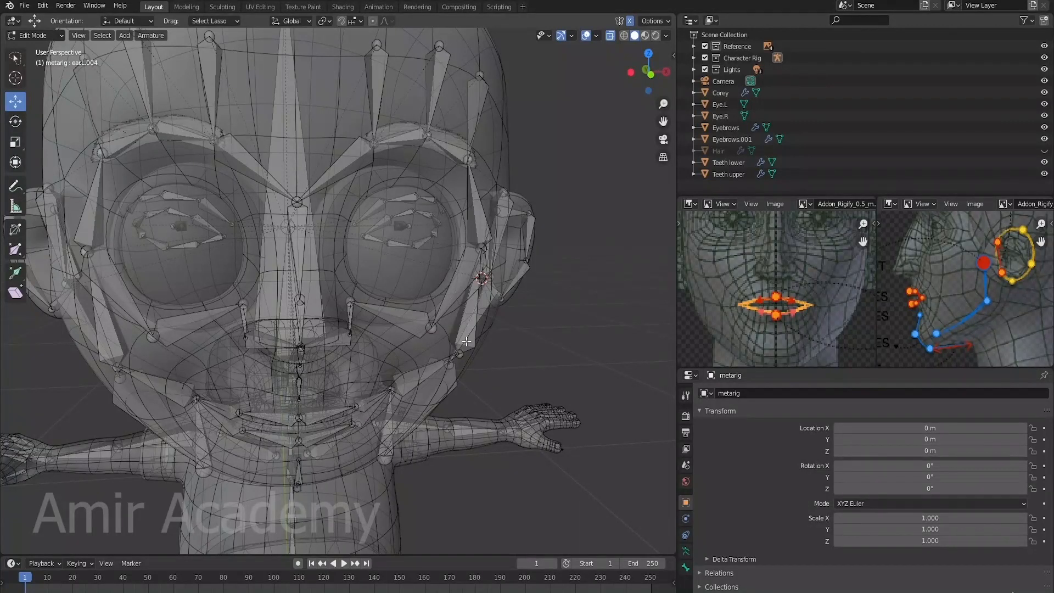
scroll(467, 338, "up", 1)
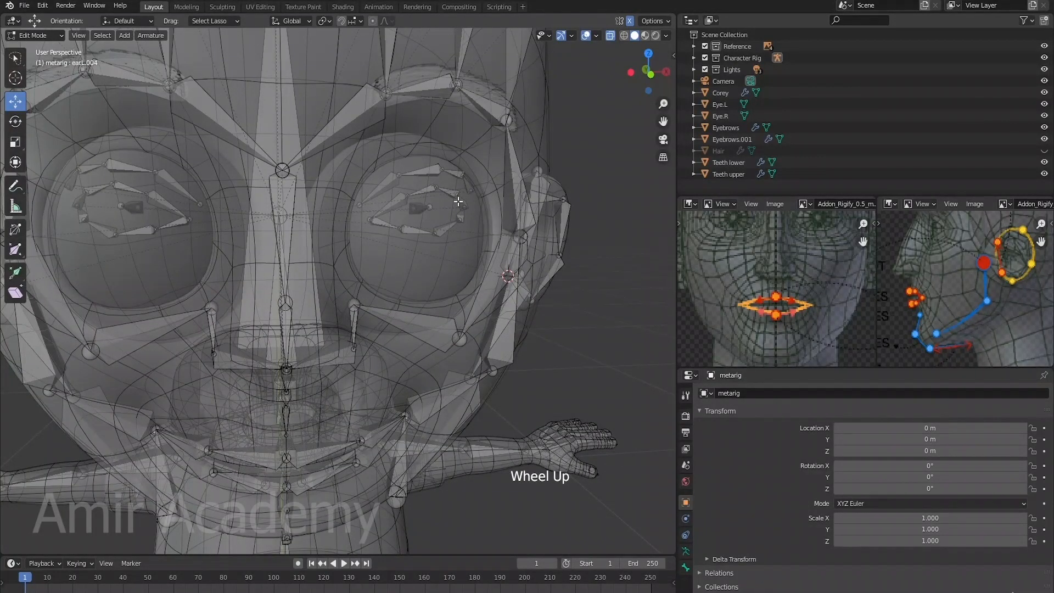